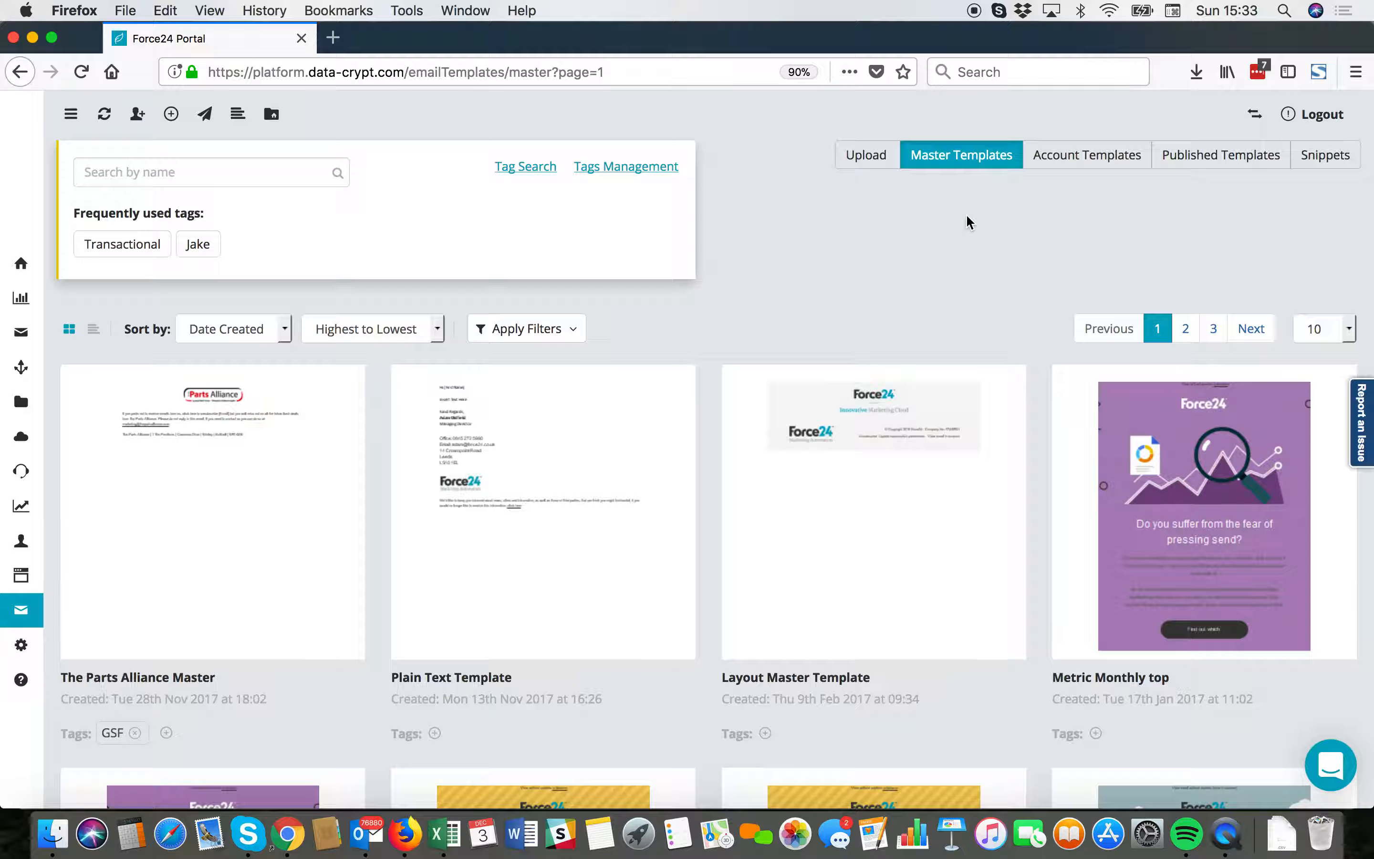
- Look through the master templates and start a new email template from Layout Master Template
scroll(966, 214, down, 1)
scroll(966, 214, up, 1)
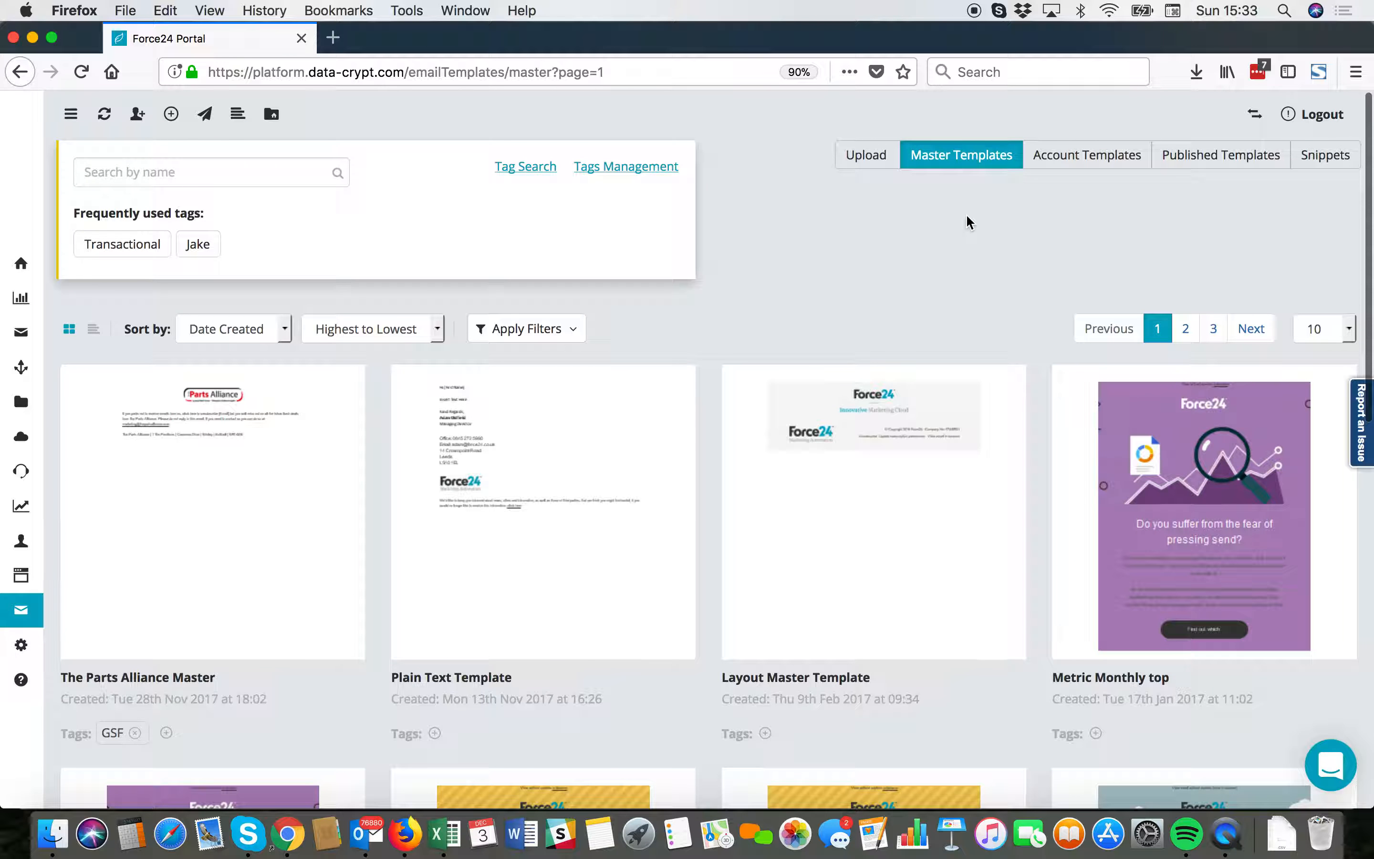
scroll(967, 213, down, 10)
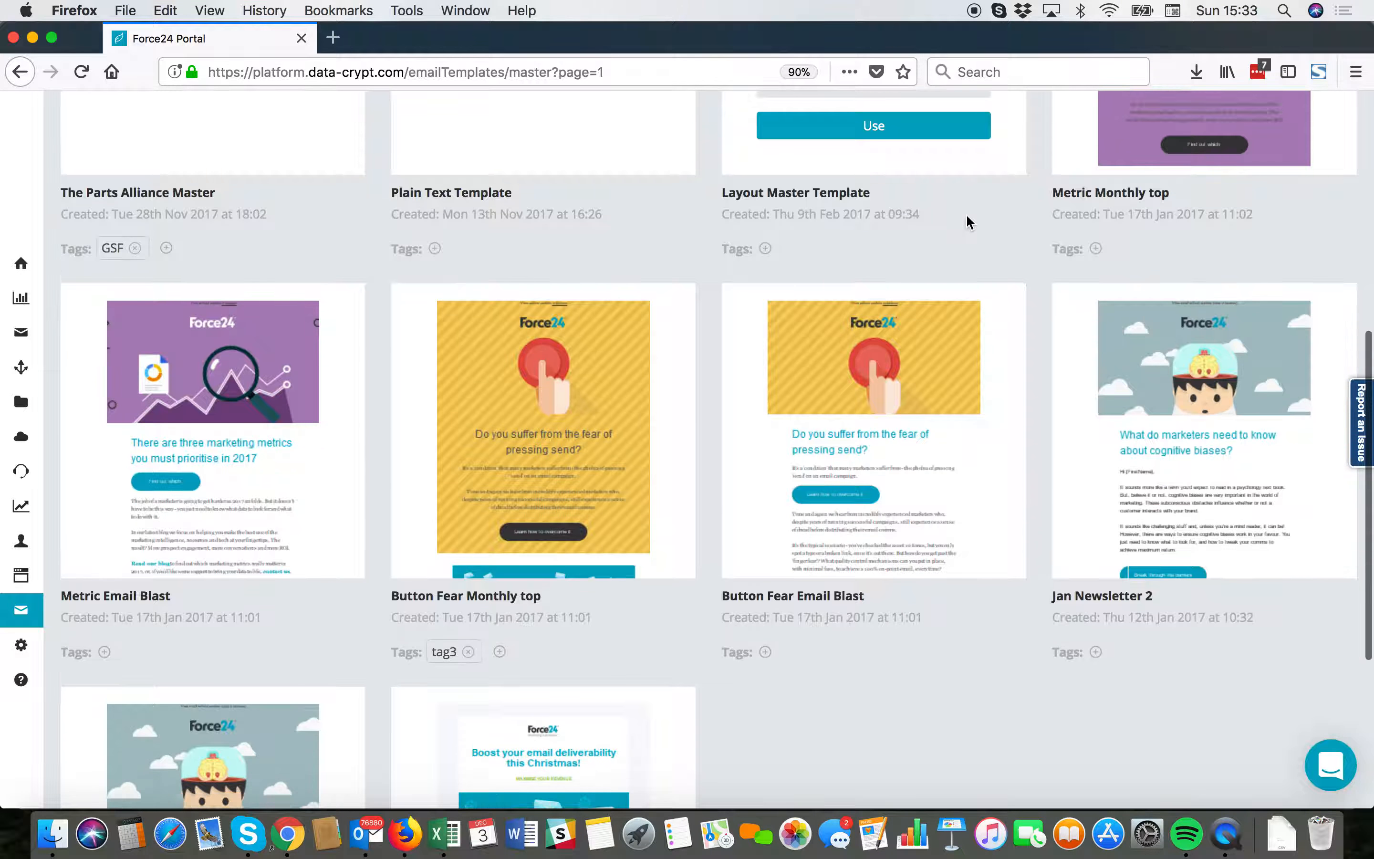
scroll(967, 214, up, 10)
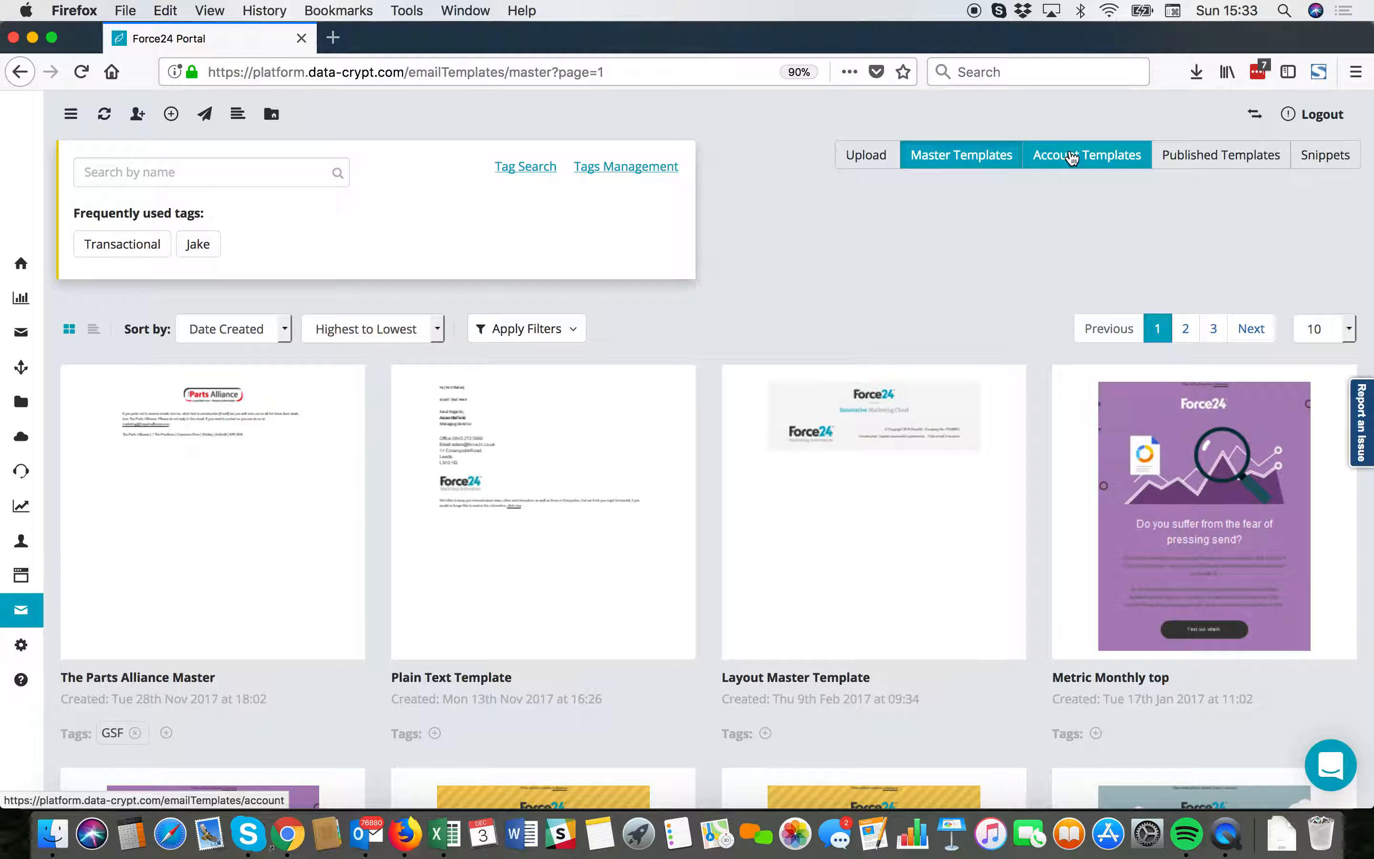
mouse_move(846, 438)
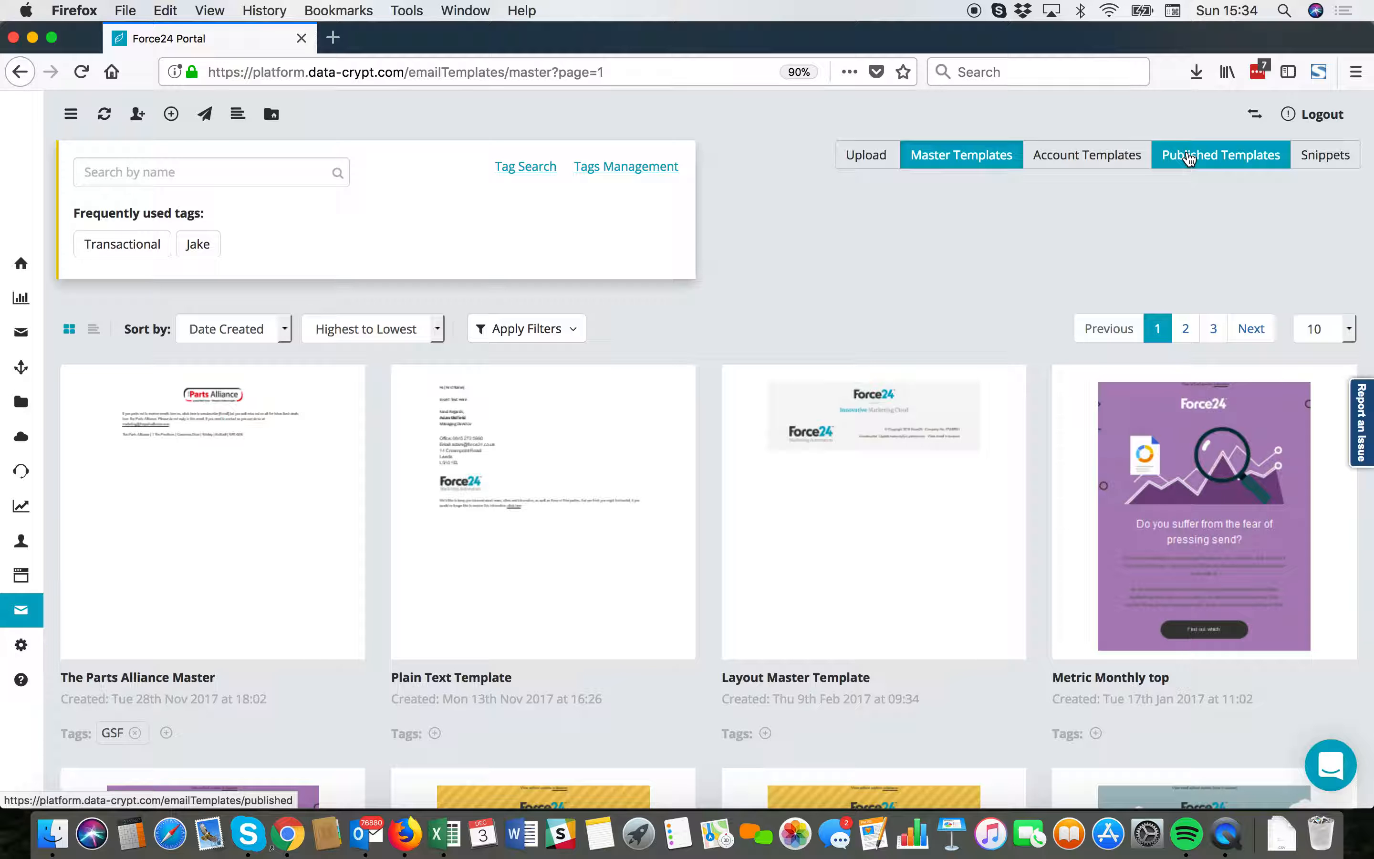
mouse_move(864, 406)
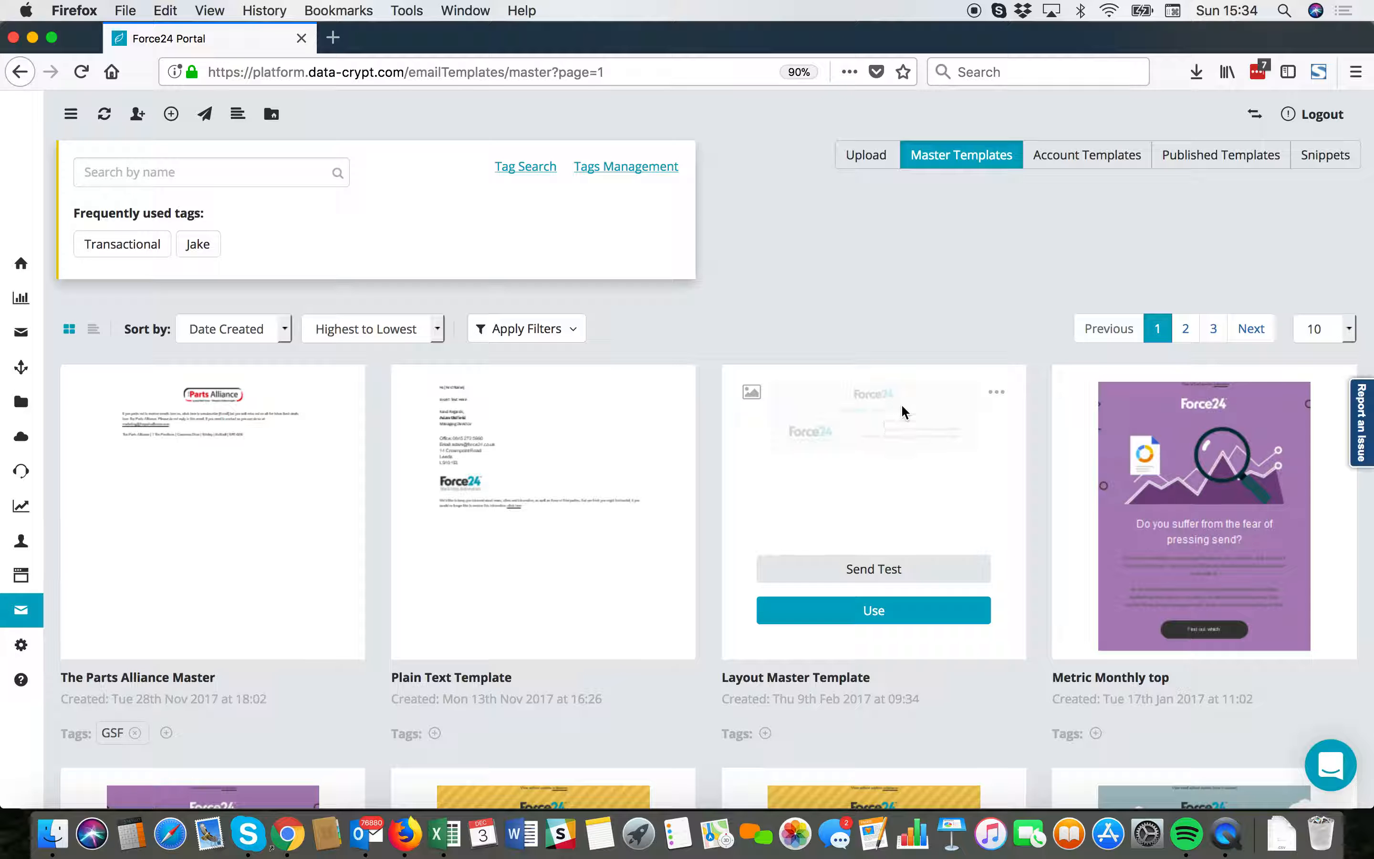
click(879, 611)
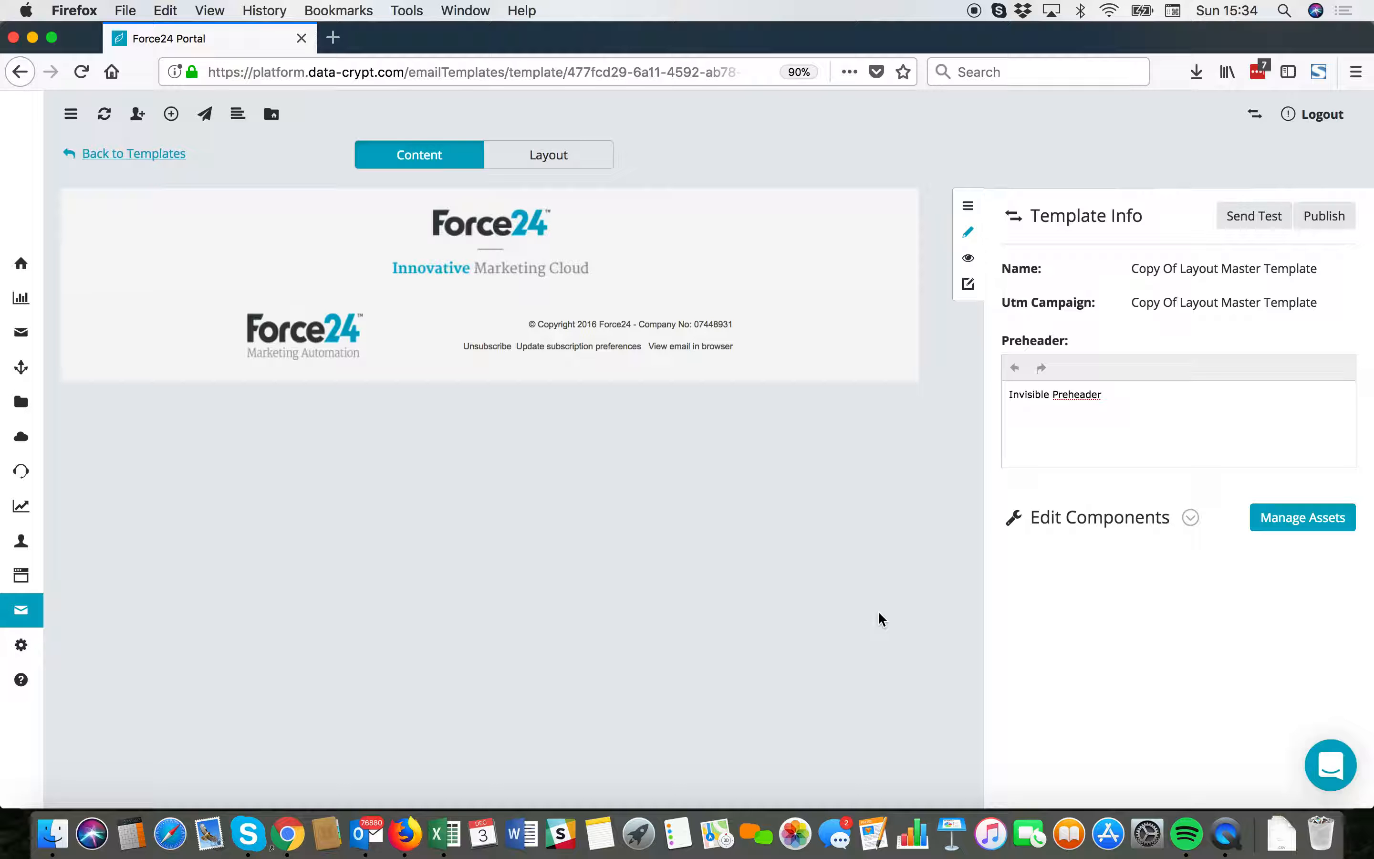
- Check the header logo's element settings, then in layout mode place an Image row between the header and footer
click(514, 233)
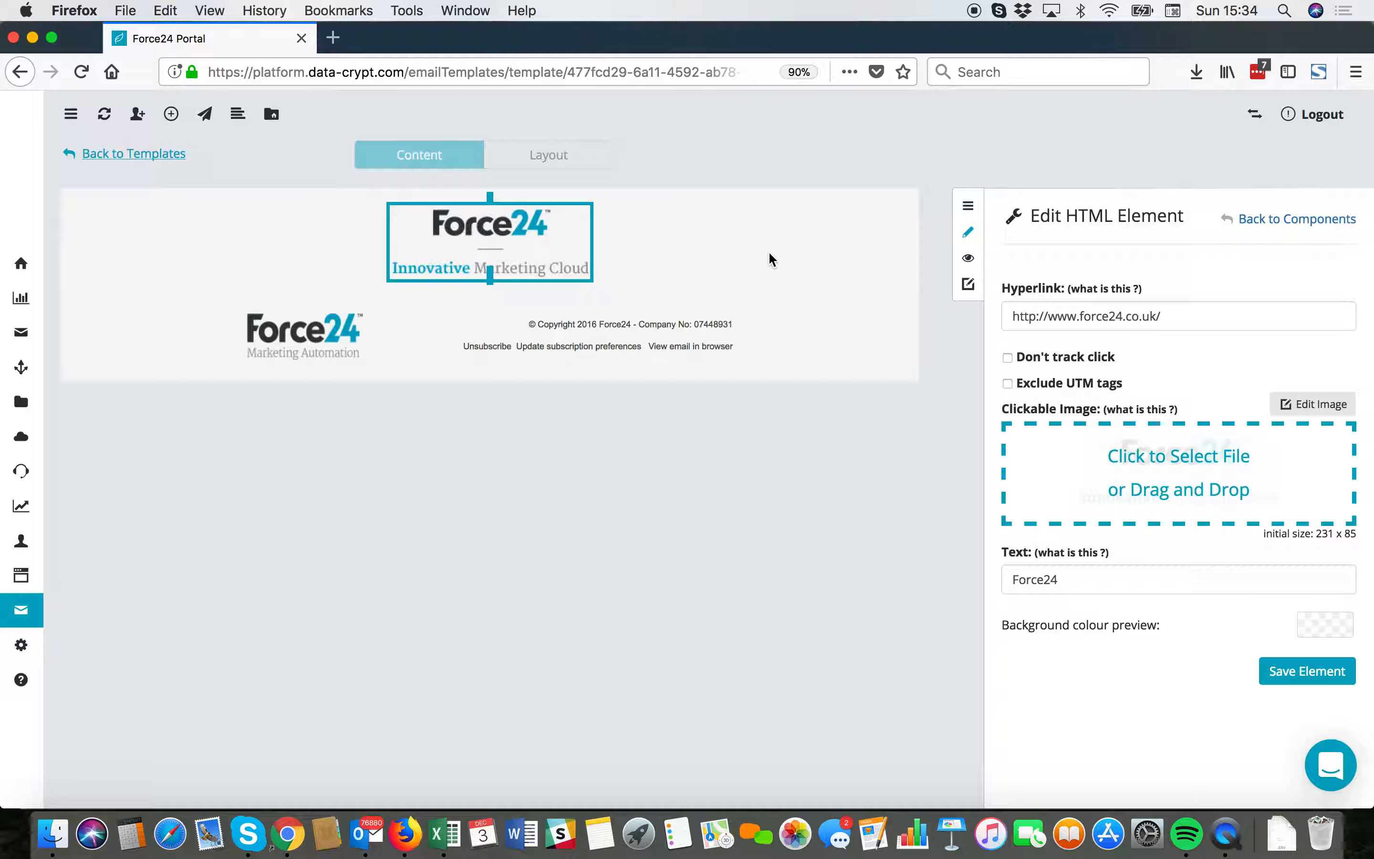
click(1304, 220)
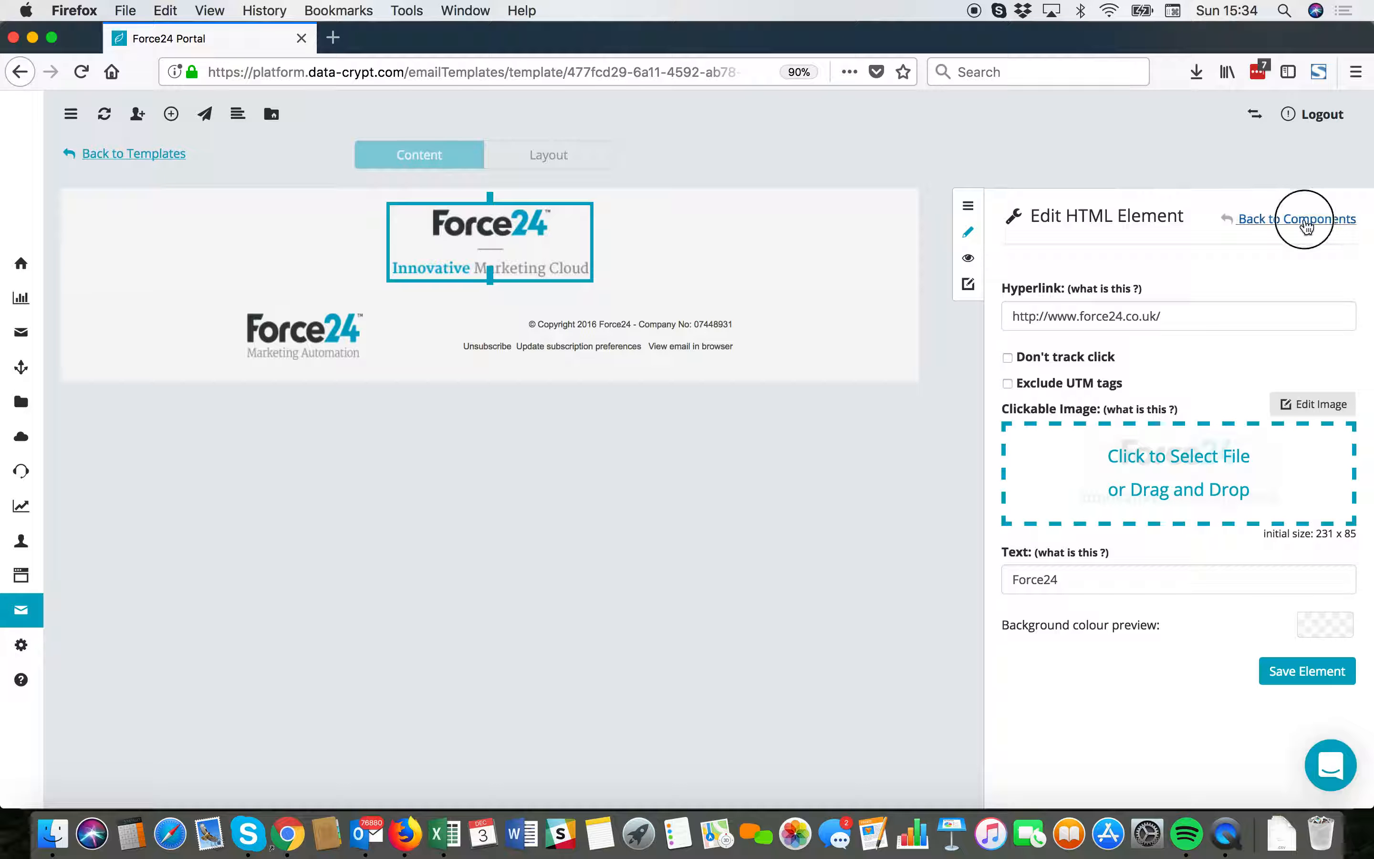
click(559, 163)
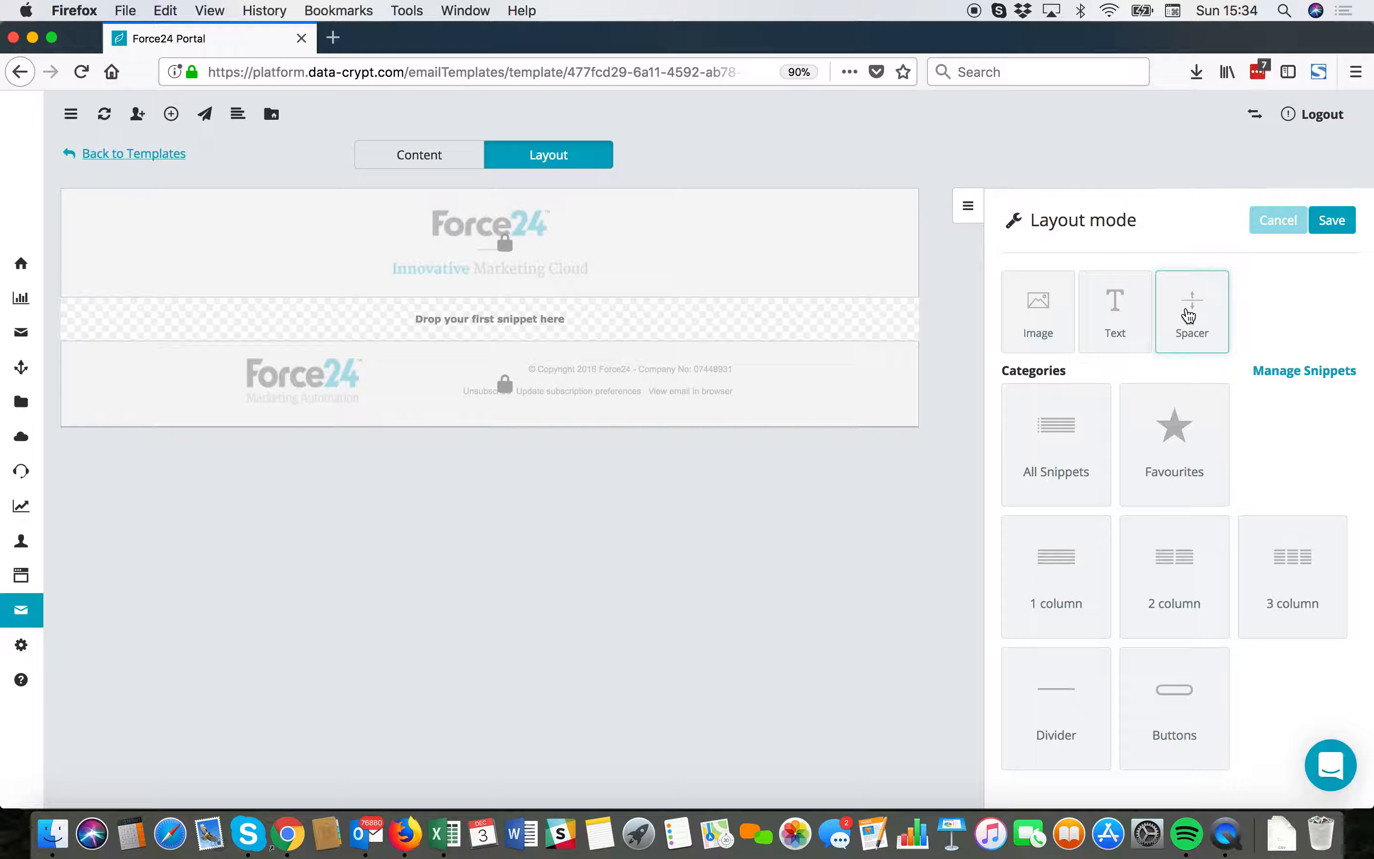
drag(1039, 305, 533, 299)
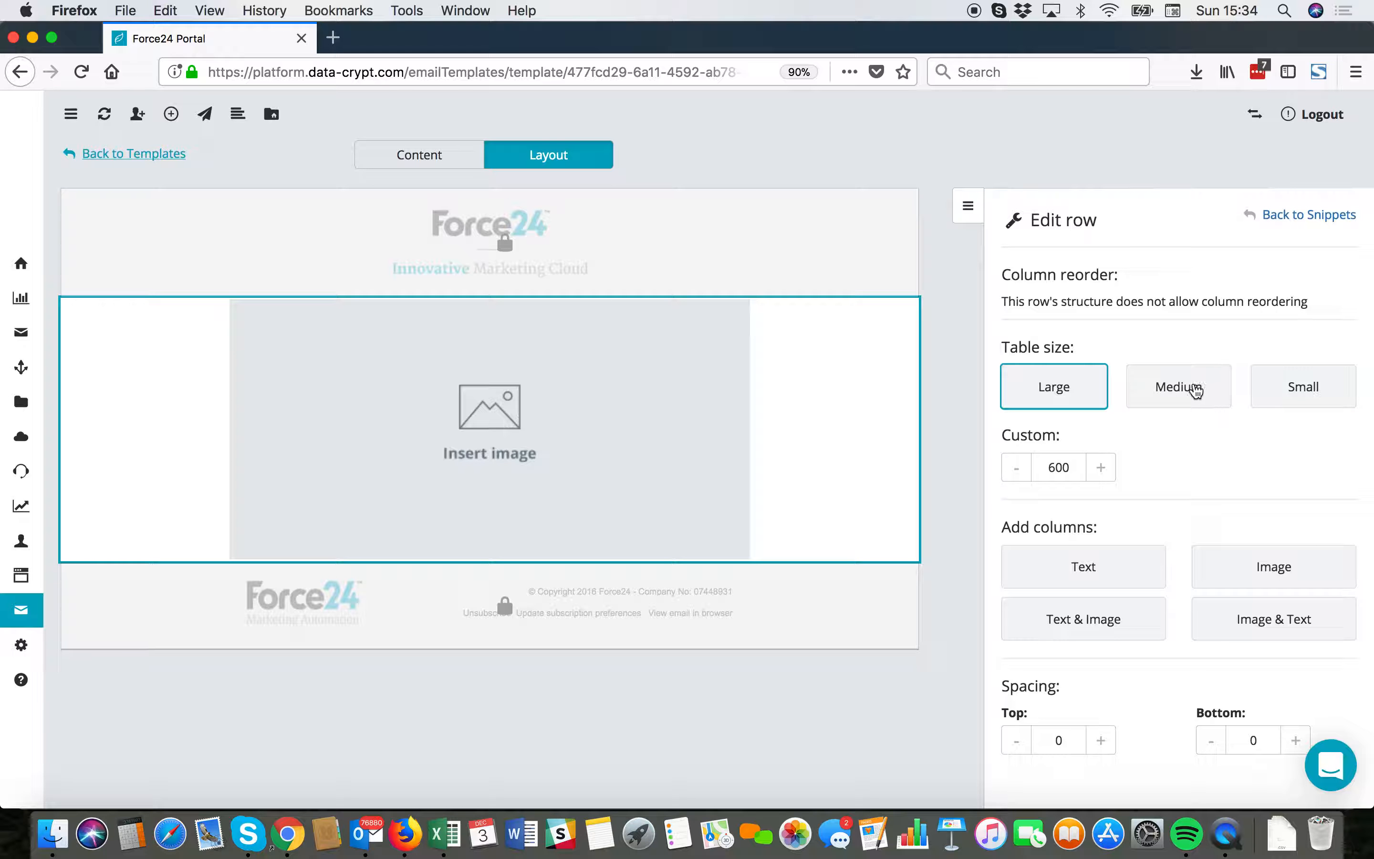
- Reduce the image row's custom table size to 450
click(1016, 472)
click(1015, 479)
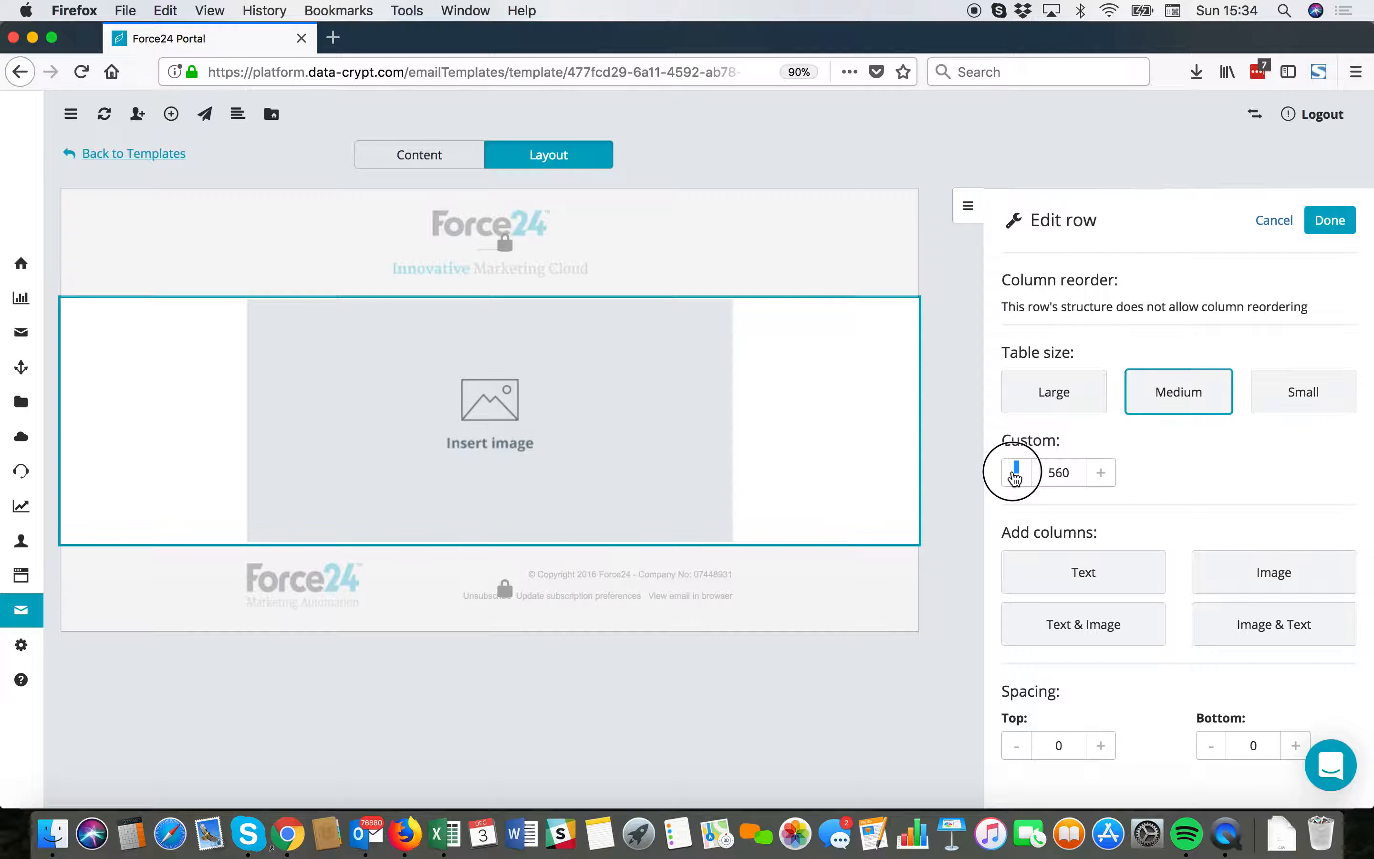
triple_click(1015, 479)
double_click(1014, 479)
double_click(1015, 479)
triple_click(1015, 479)
click(1015, 479)
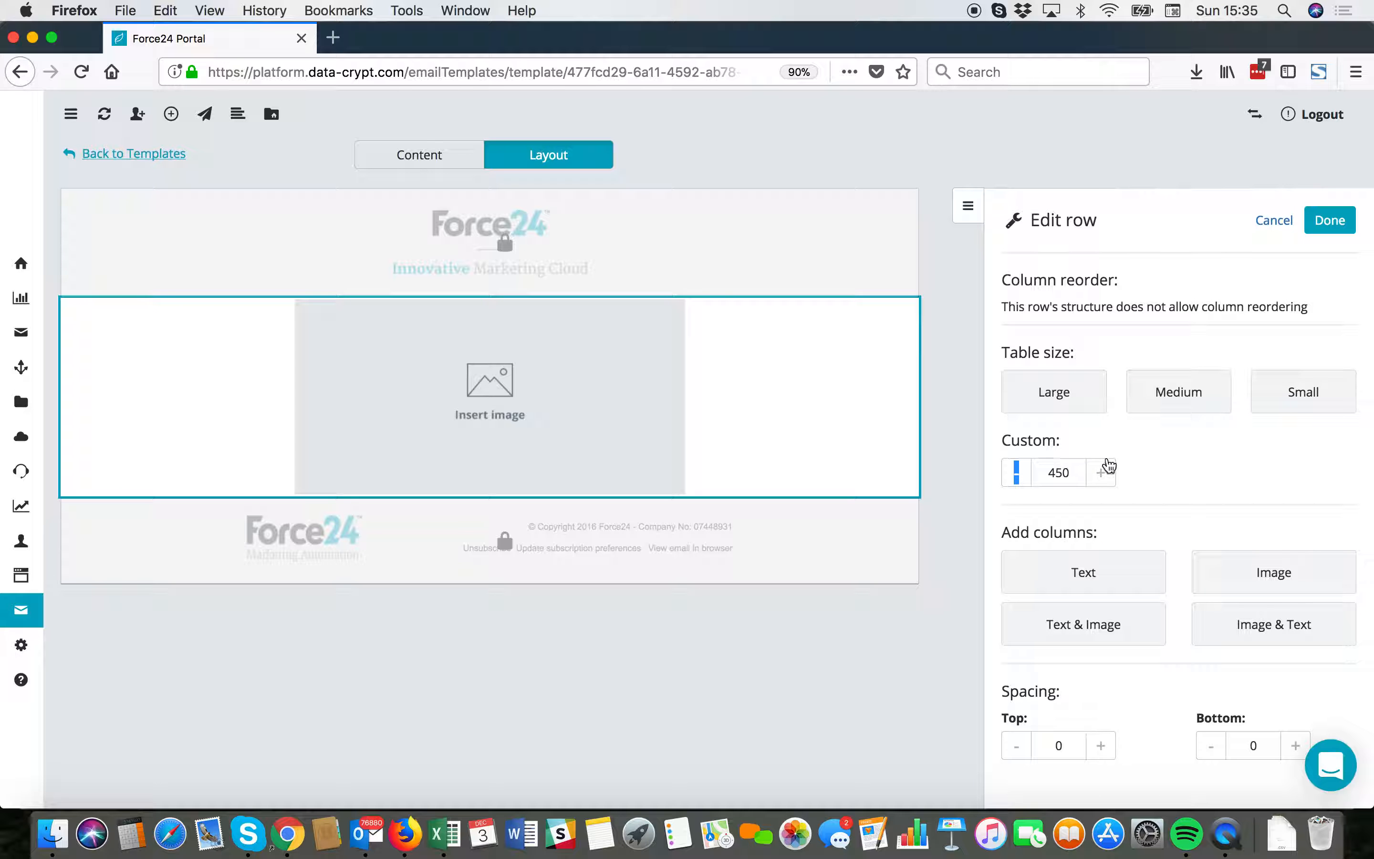
- Try the Large, Medium and Small table sizes on the image row, finishing on Large
click(1051, 397)
click(1168, 398)
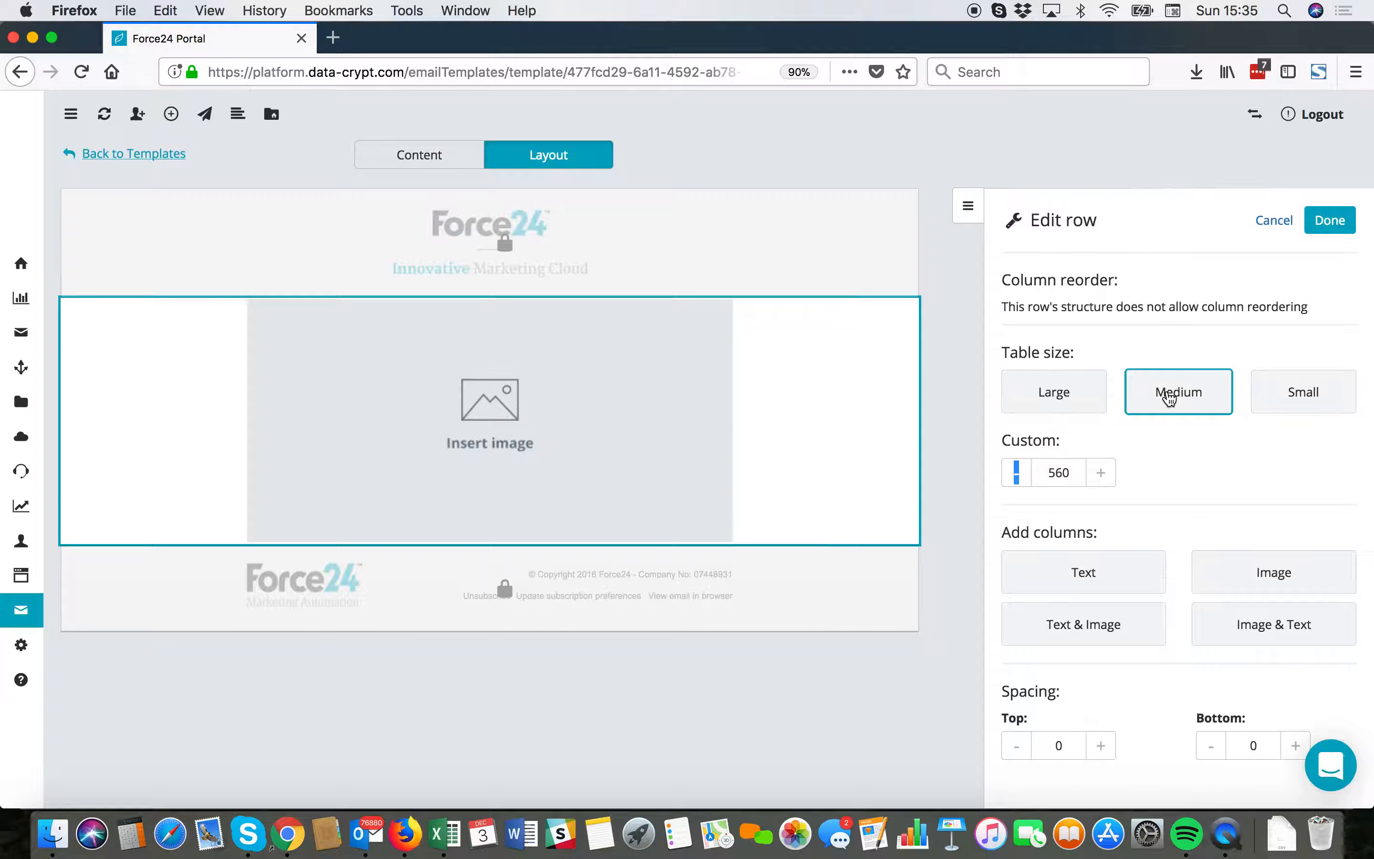
click(1289, 397)
click(1070, 396)
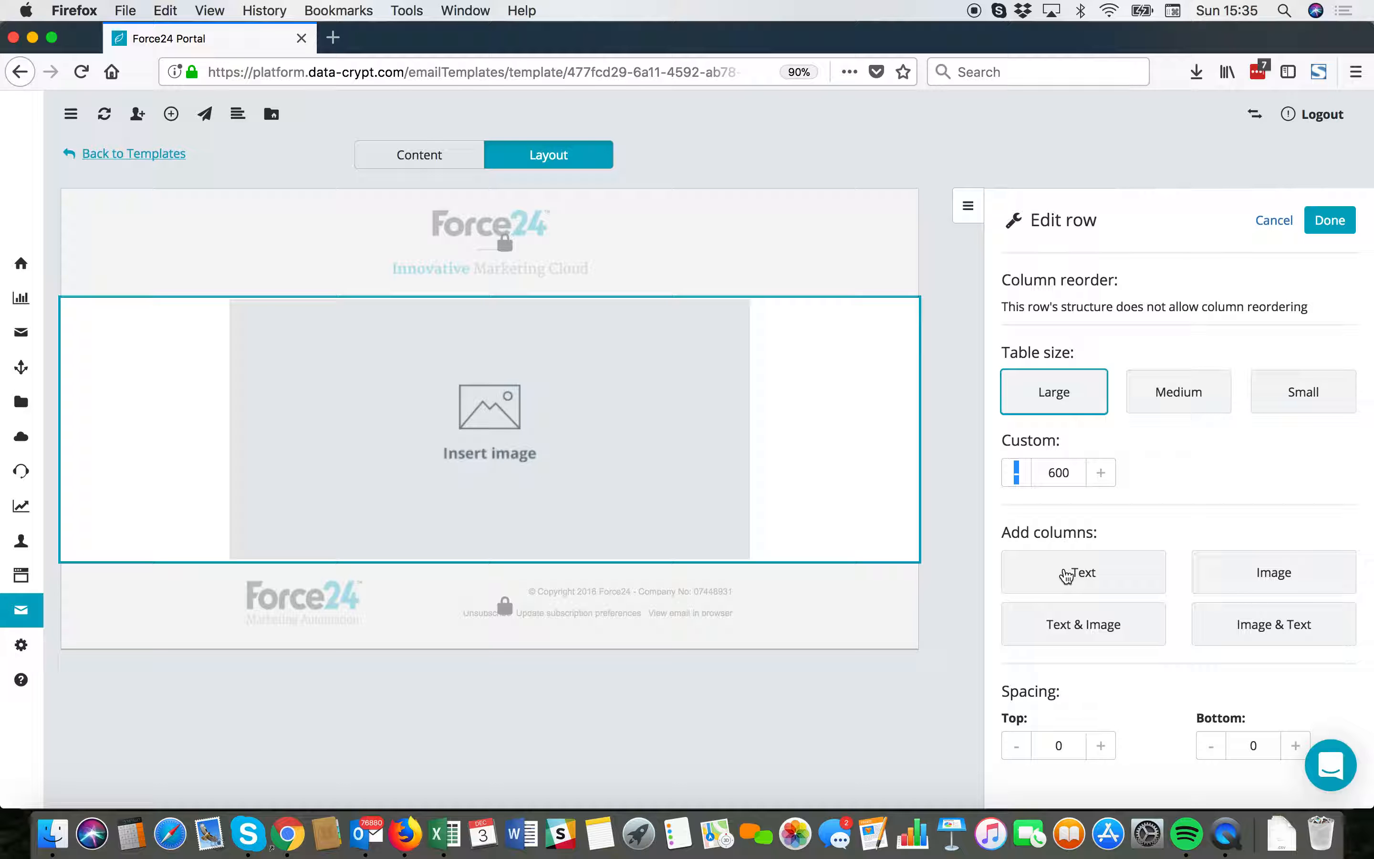
- Add a text column beside the image placeholder and delete that column again, returning to the row settings
click(1067, 575)
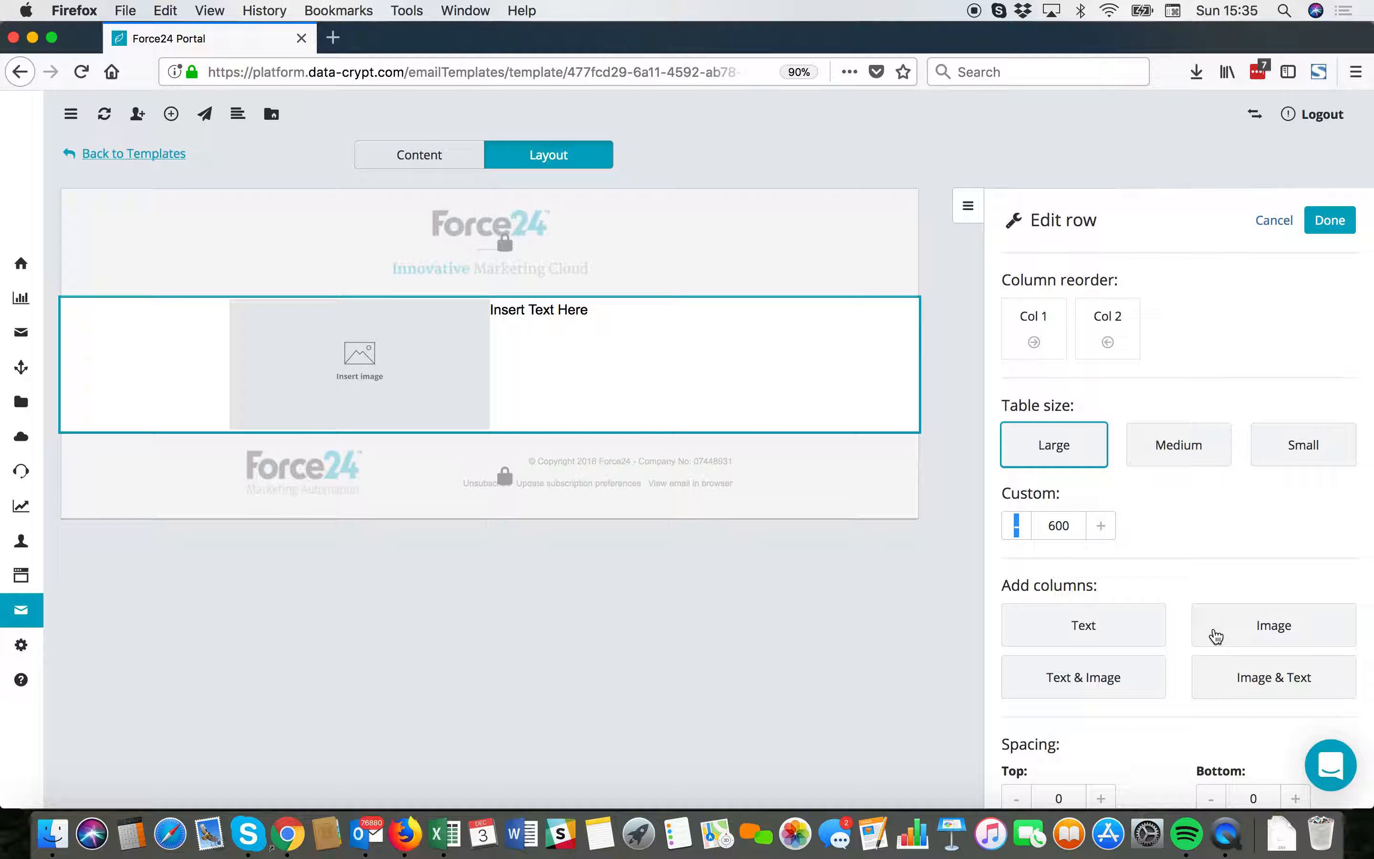
scroll(1215, 635, down, 2)
click(613, 359)
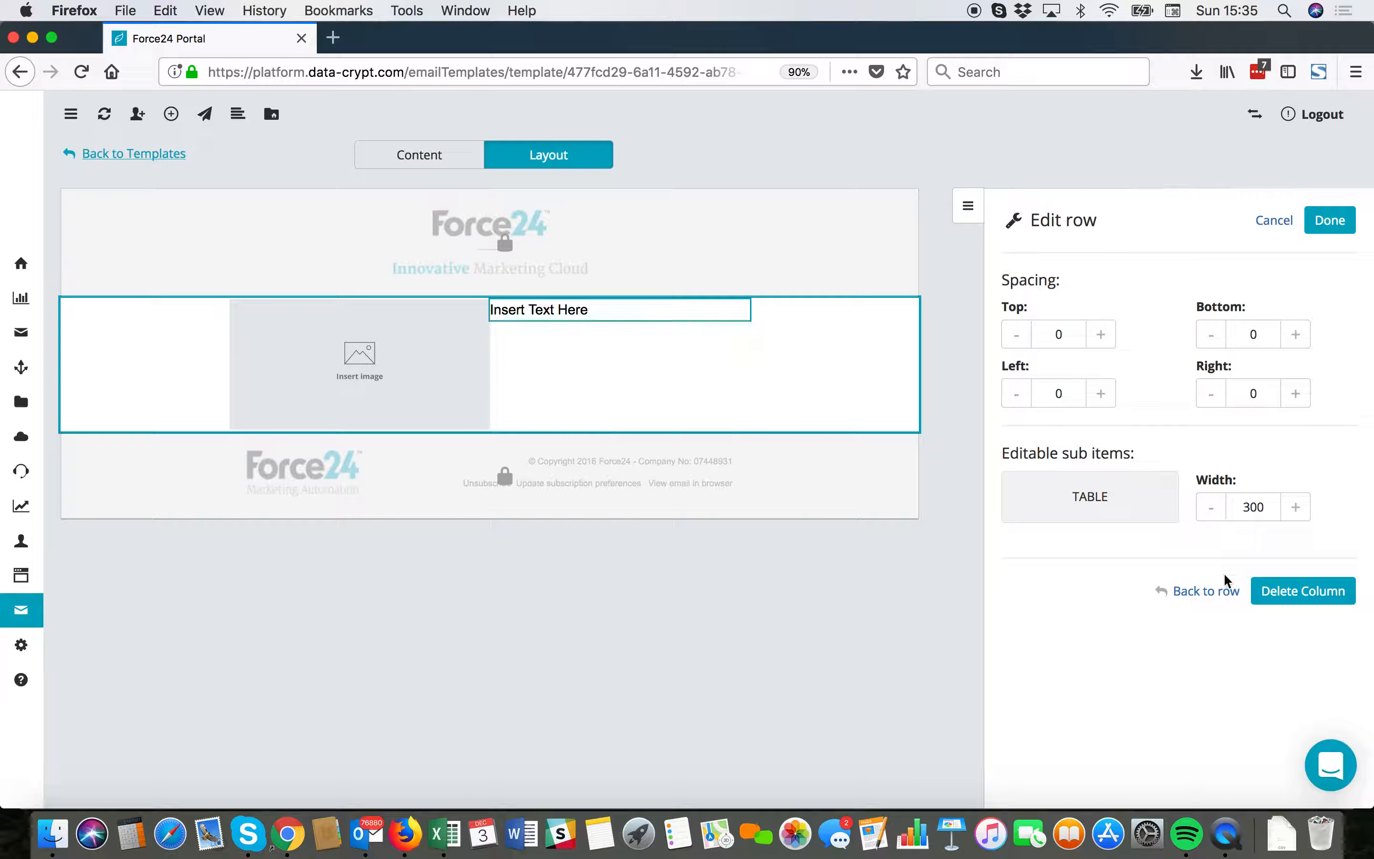
click(1301, 592)
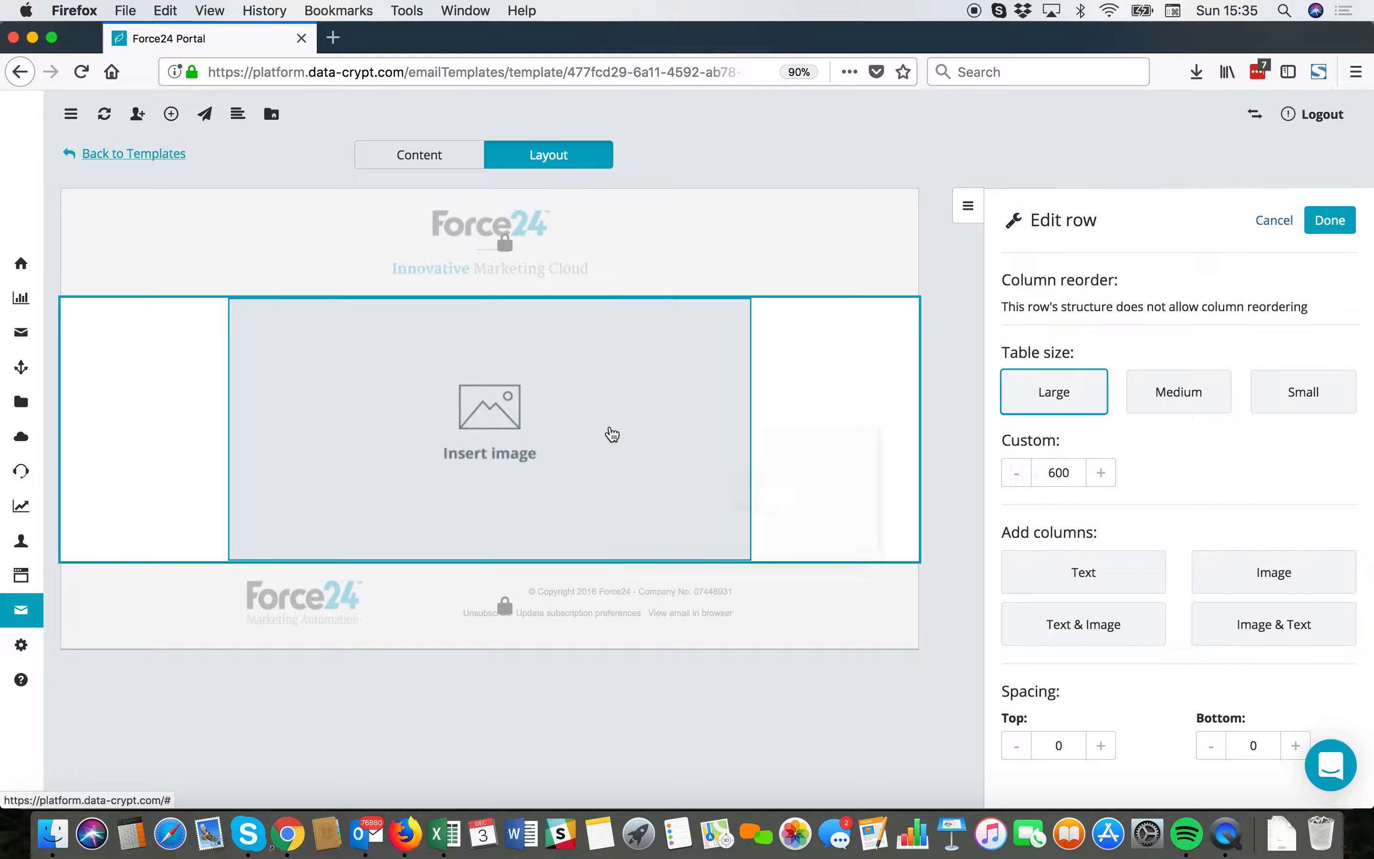
click(611, 435)
click(1193, 672)
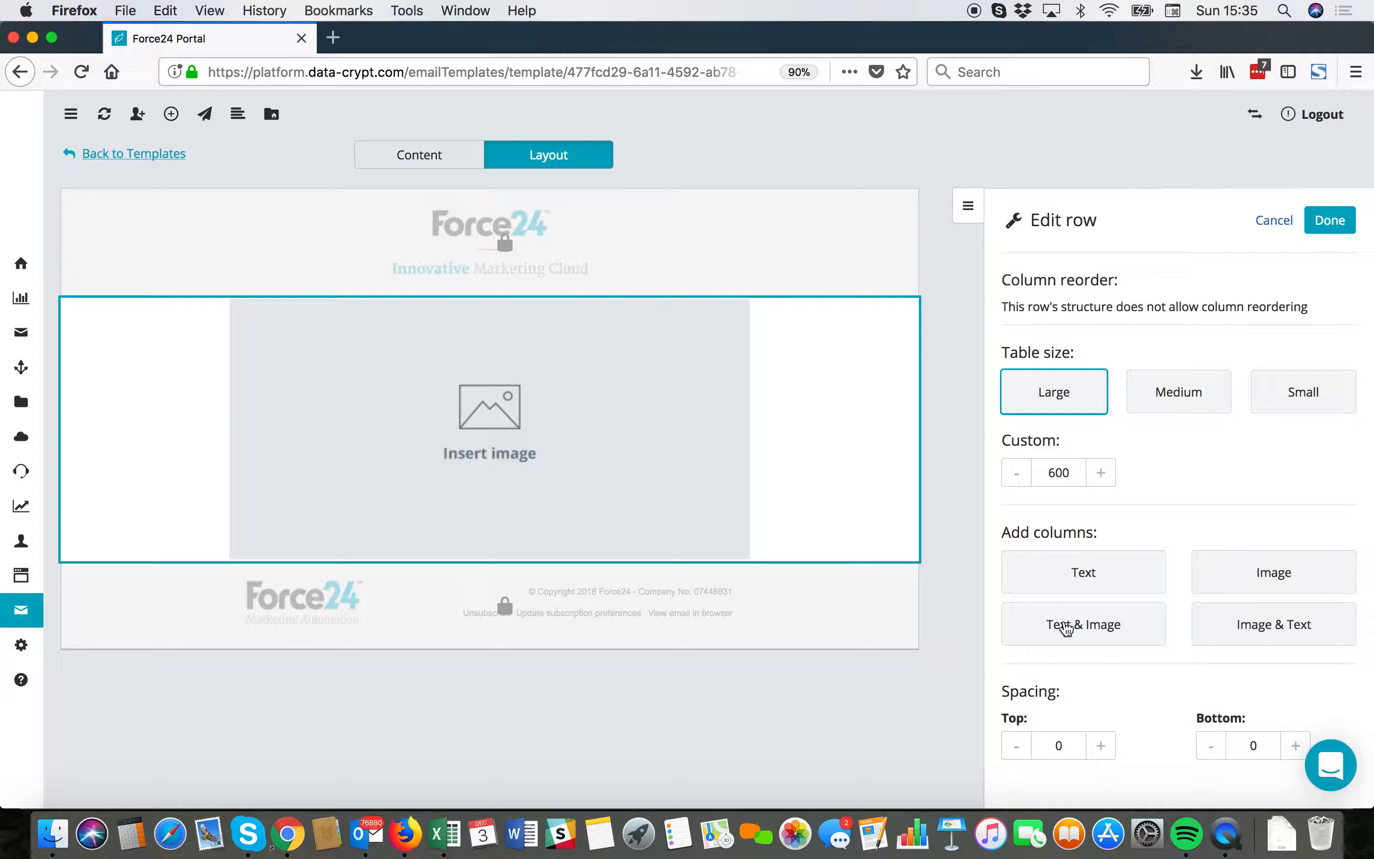
- Add a second image column to the row and delete it again
click(1270, 587)
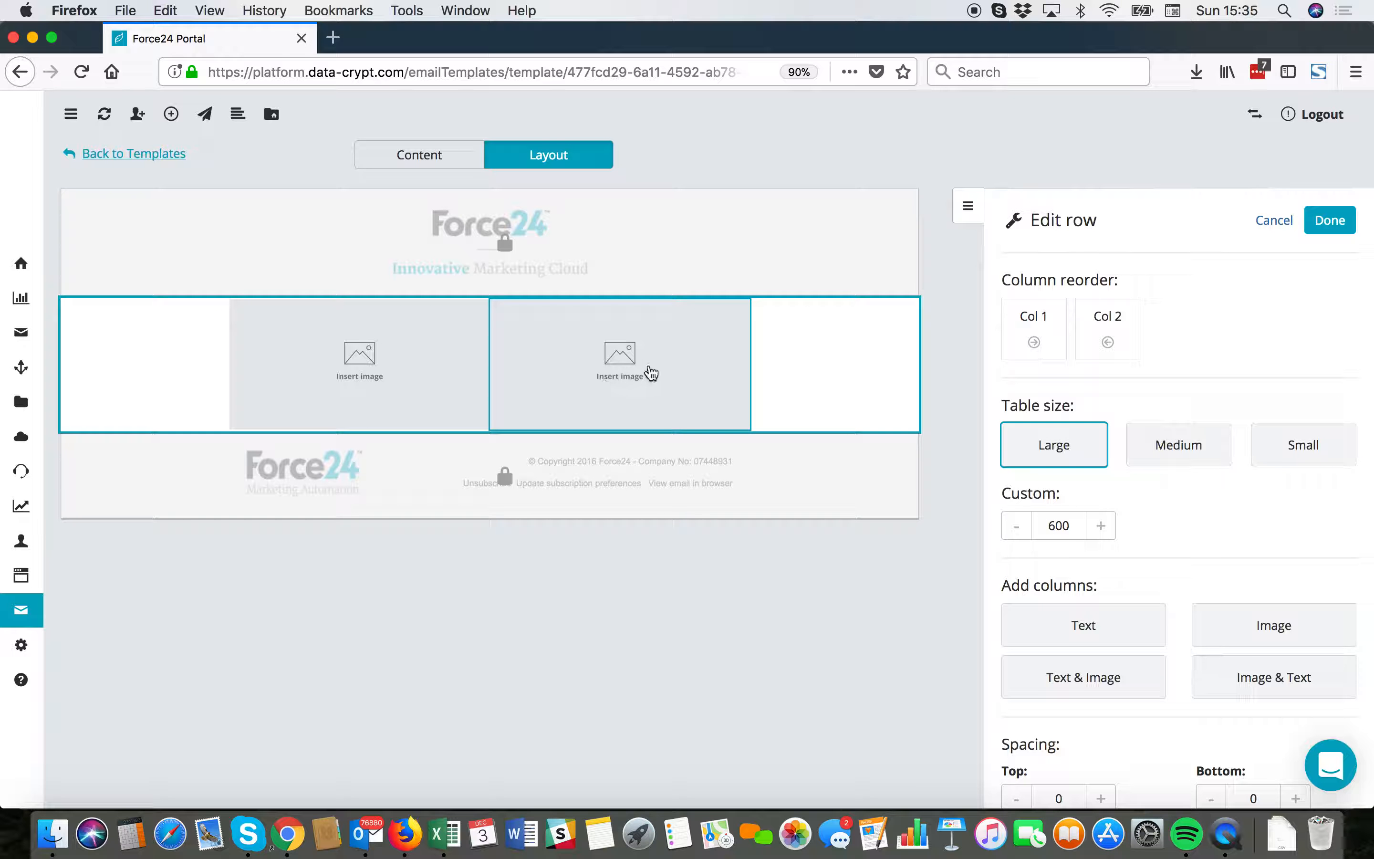
click(651, 373)
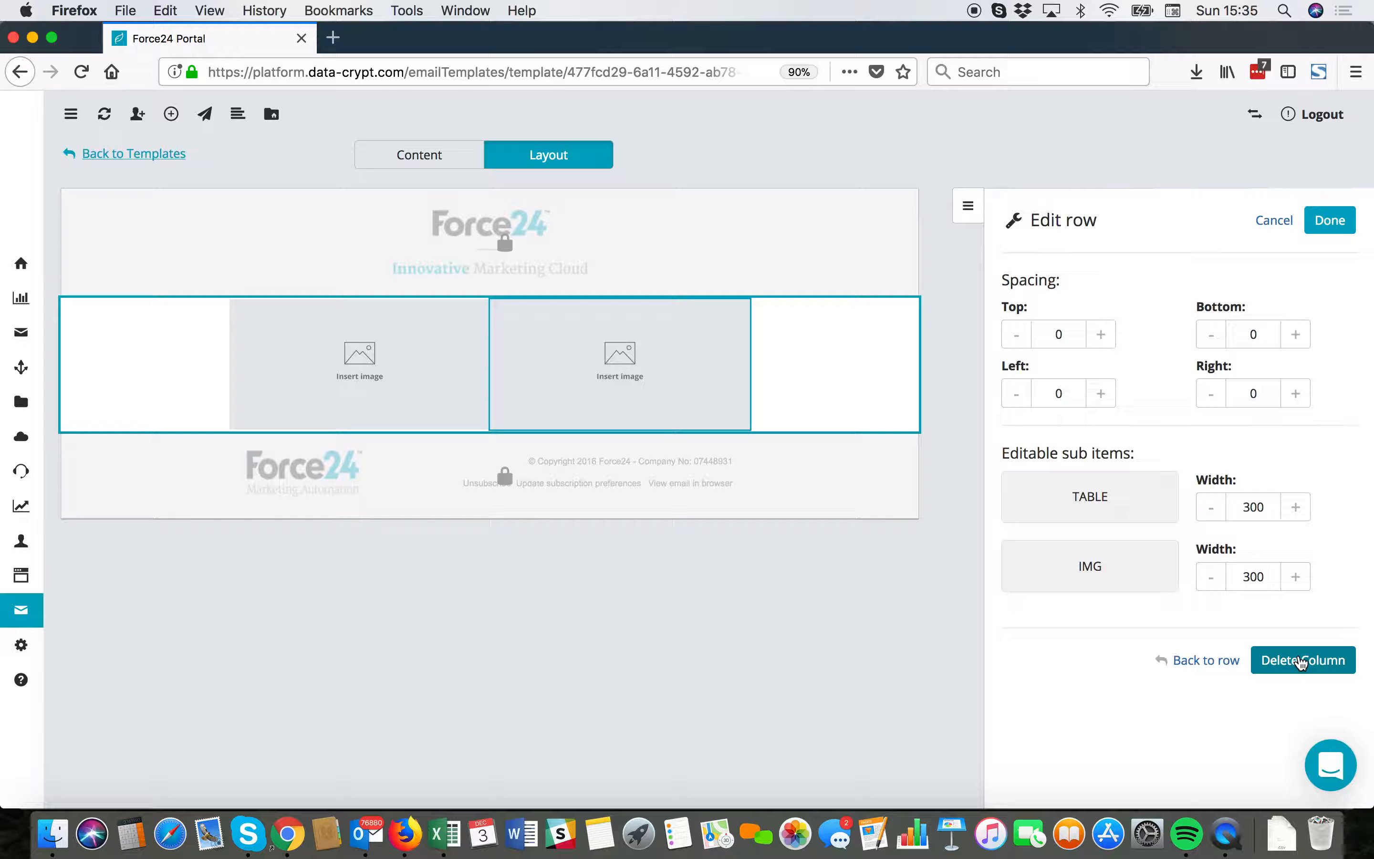
click(1301, 661)
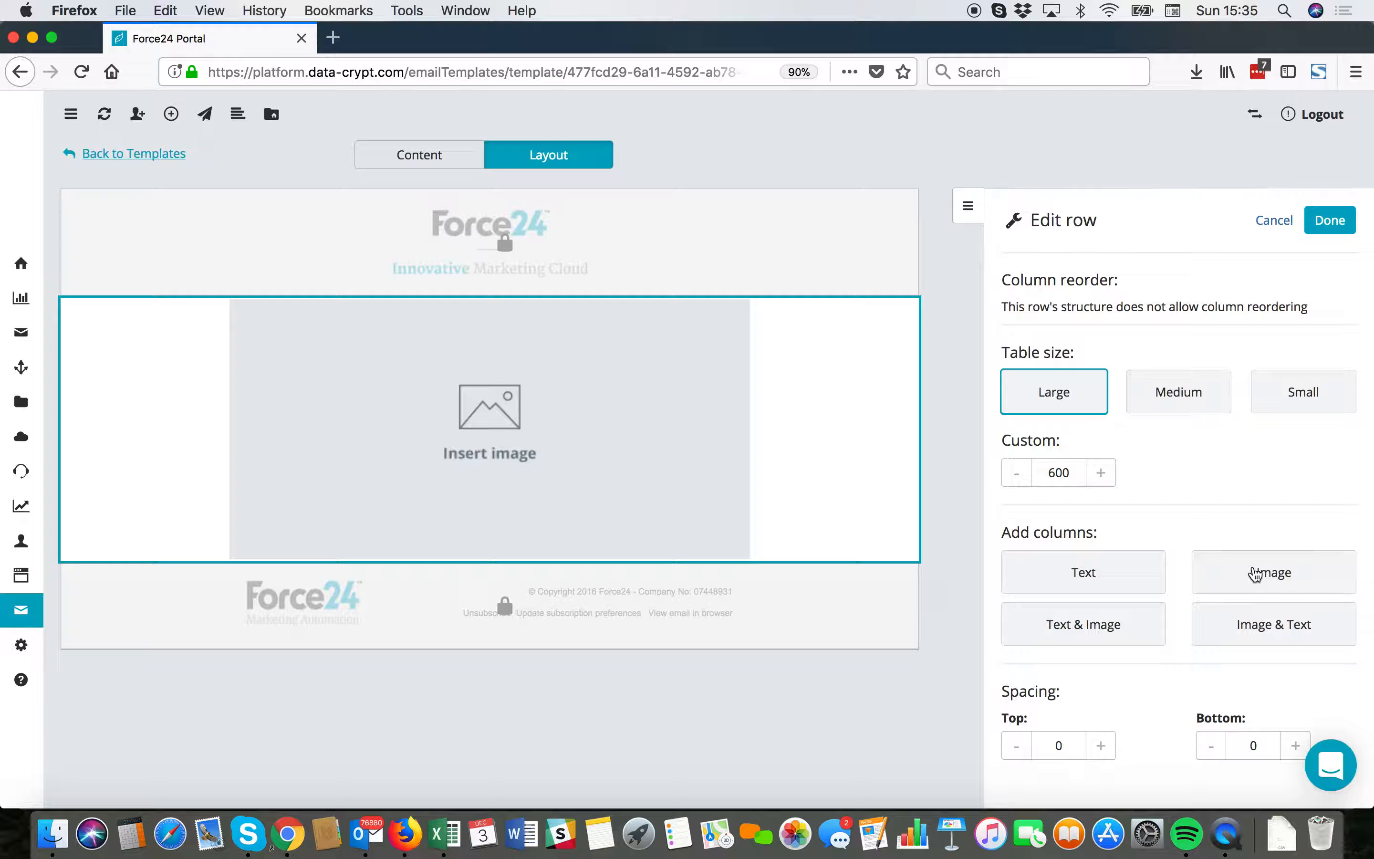
- Add a second image column to the row and set the row spacing to 15 above and 20 below
click(1255, 573)
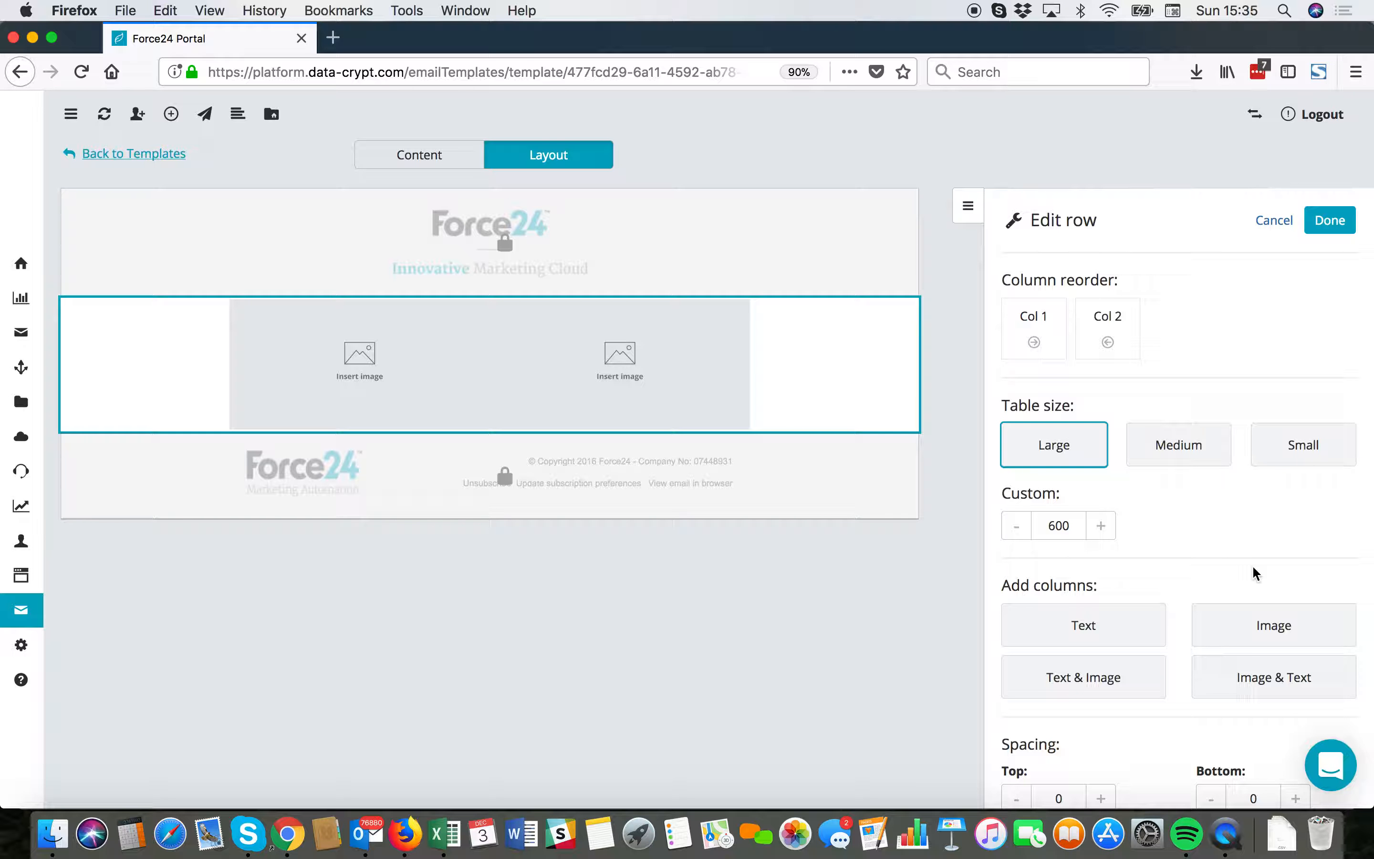
scroll(1110, 605, down, 3)
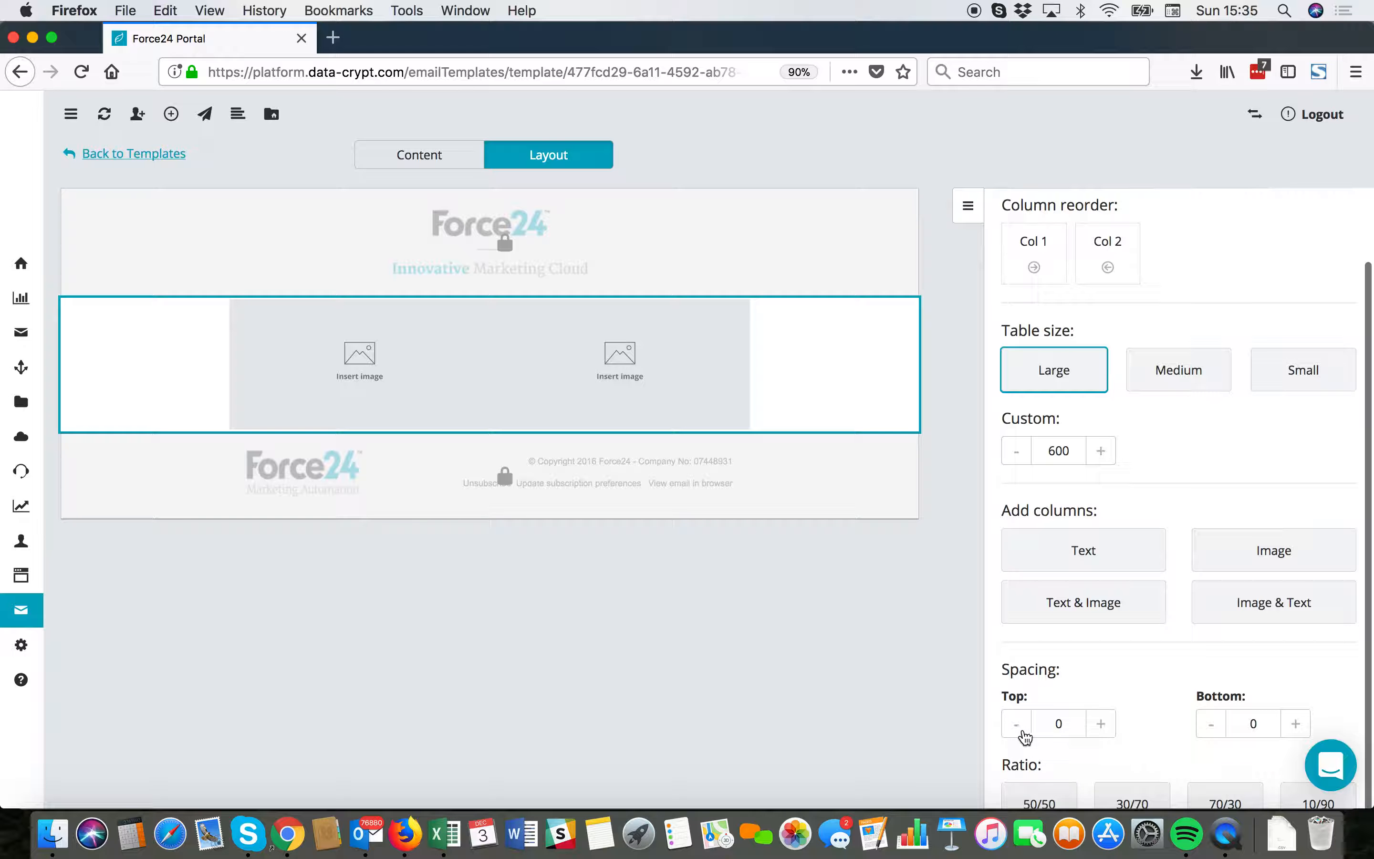
click(1101, 727)
click(1102, 727)
click(1101, 727)
click(1295, 725)
click(1295, 725)
click(1295, 725)
click(1295, 725)
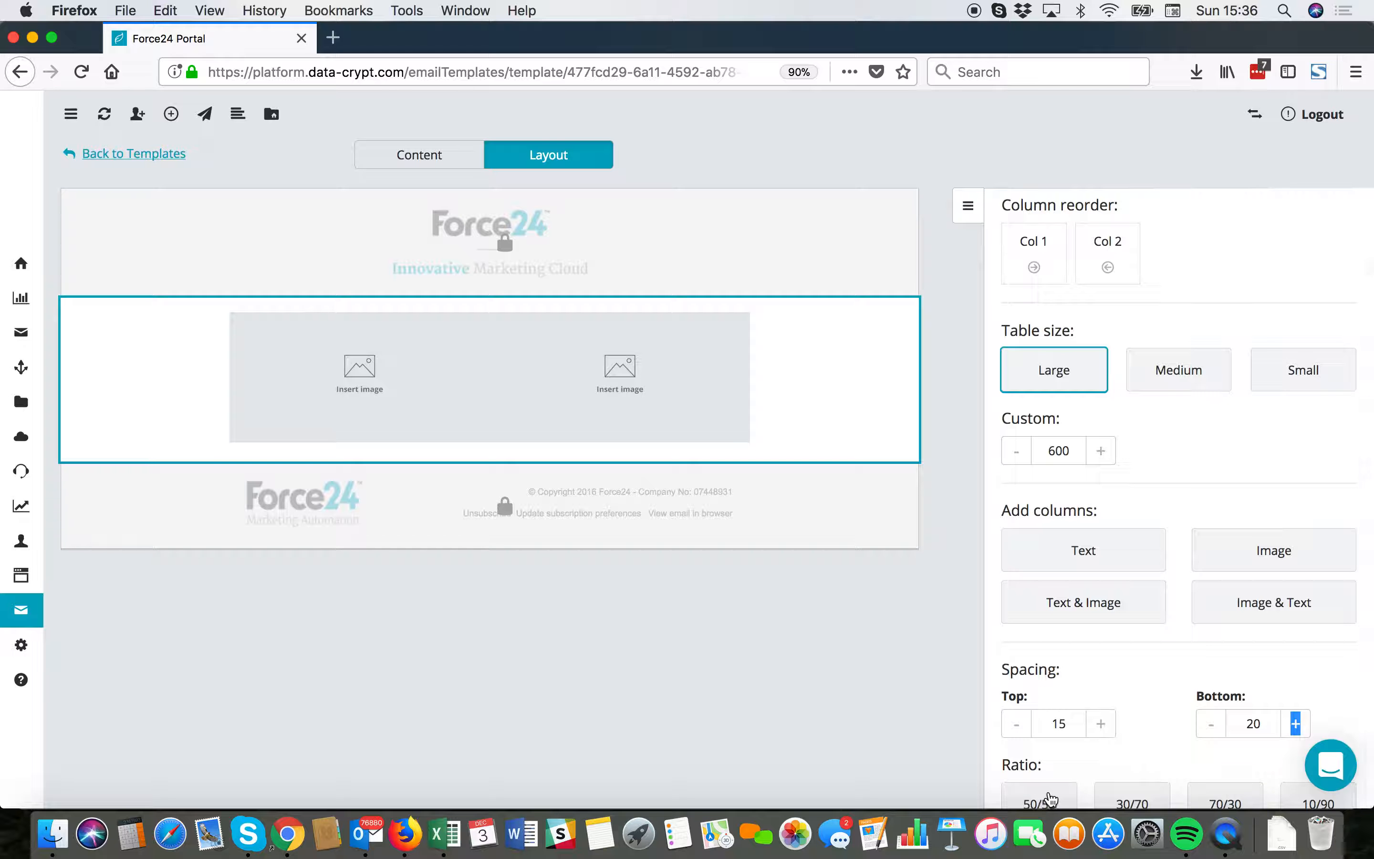
- Try the 30/70 and 70/30 column ratios on the two-image row and settle on 10/90
click(1127, 797)
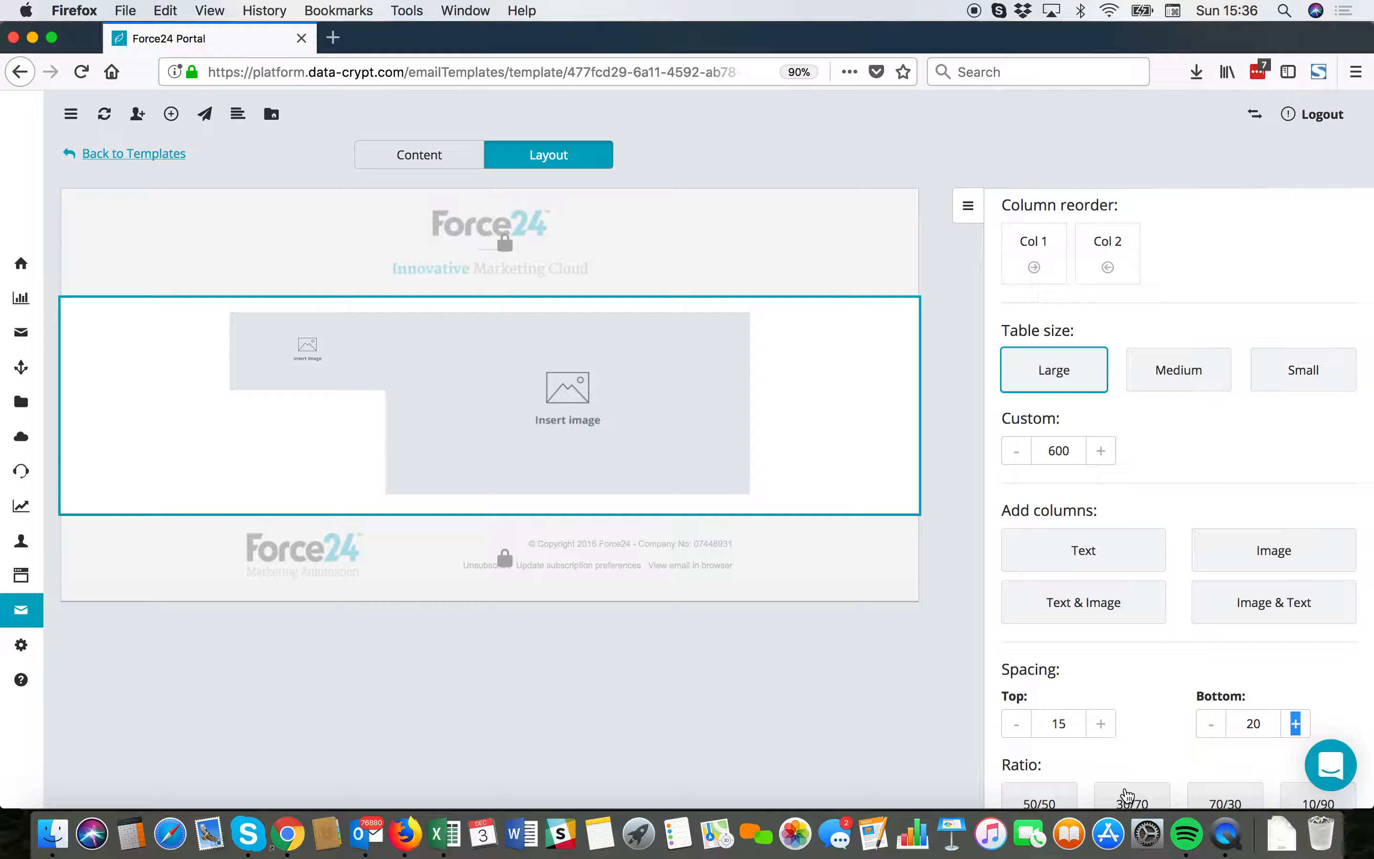
click(1215, 801)
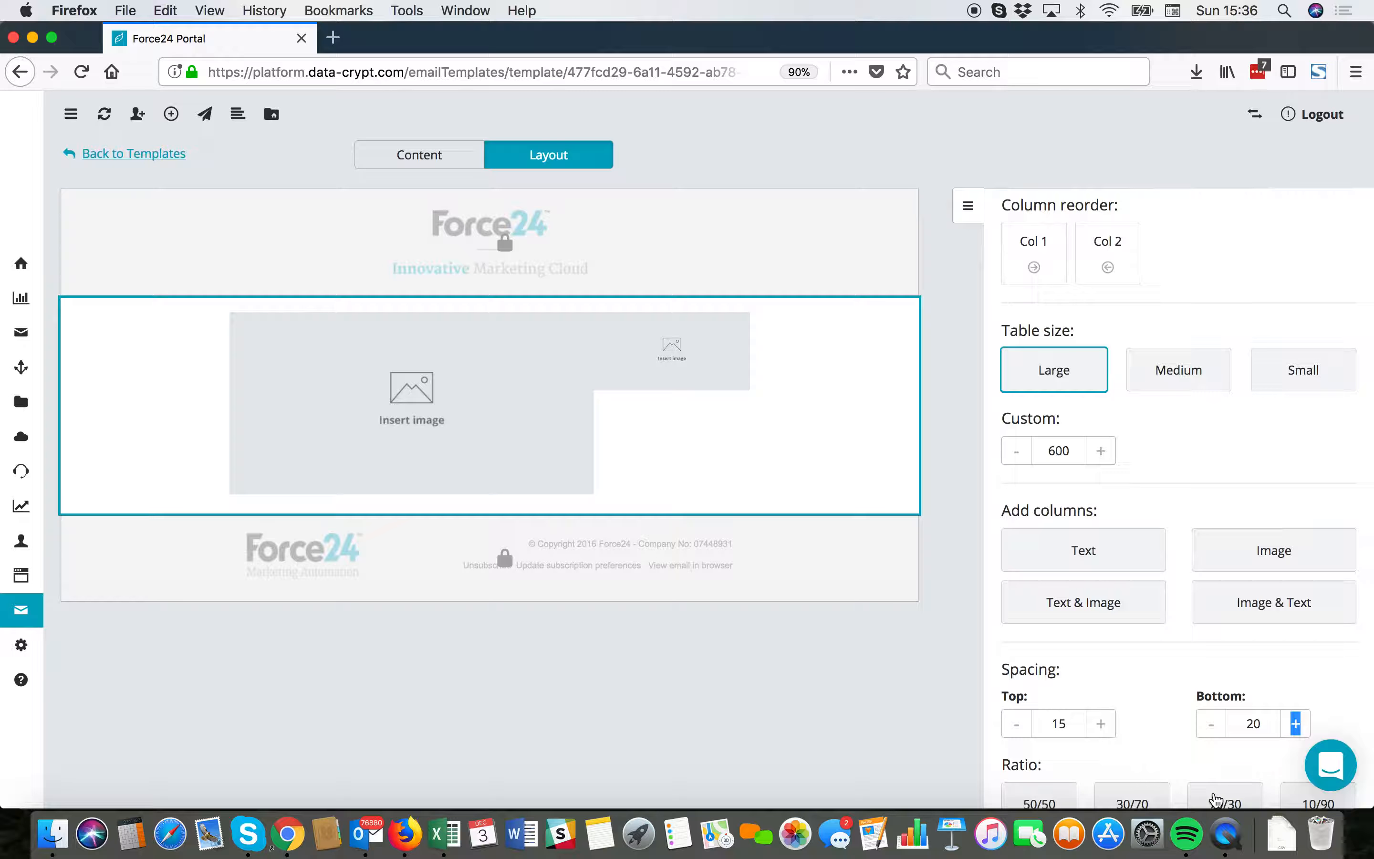
click(1306, 798)
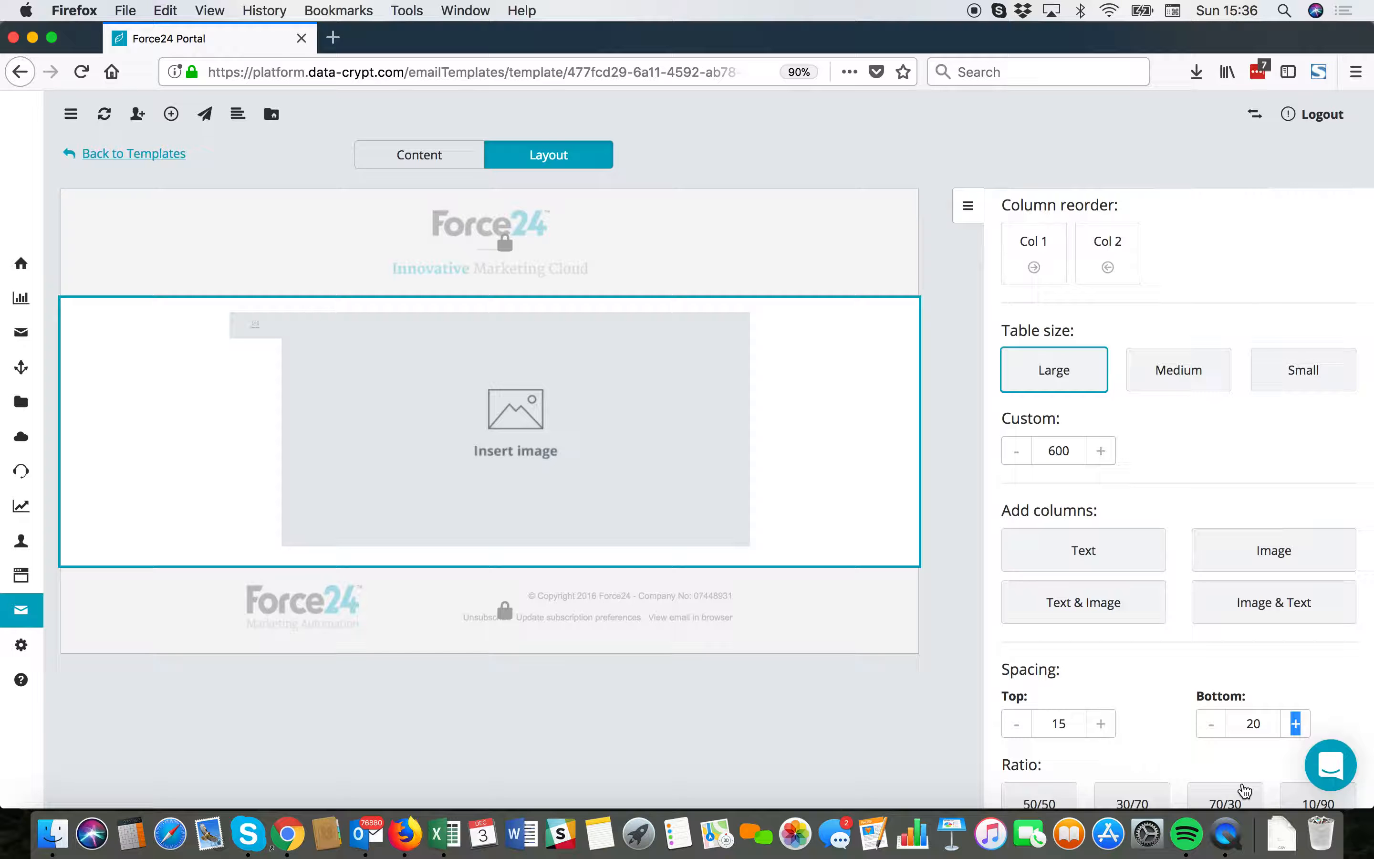
- Swap the order of the row's two image columns and swap them back
click(1109, 266)
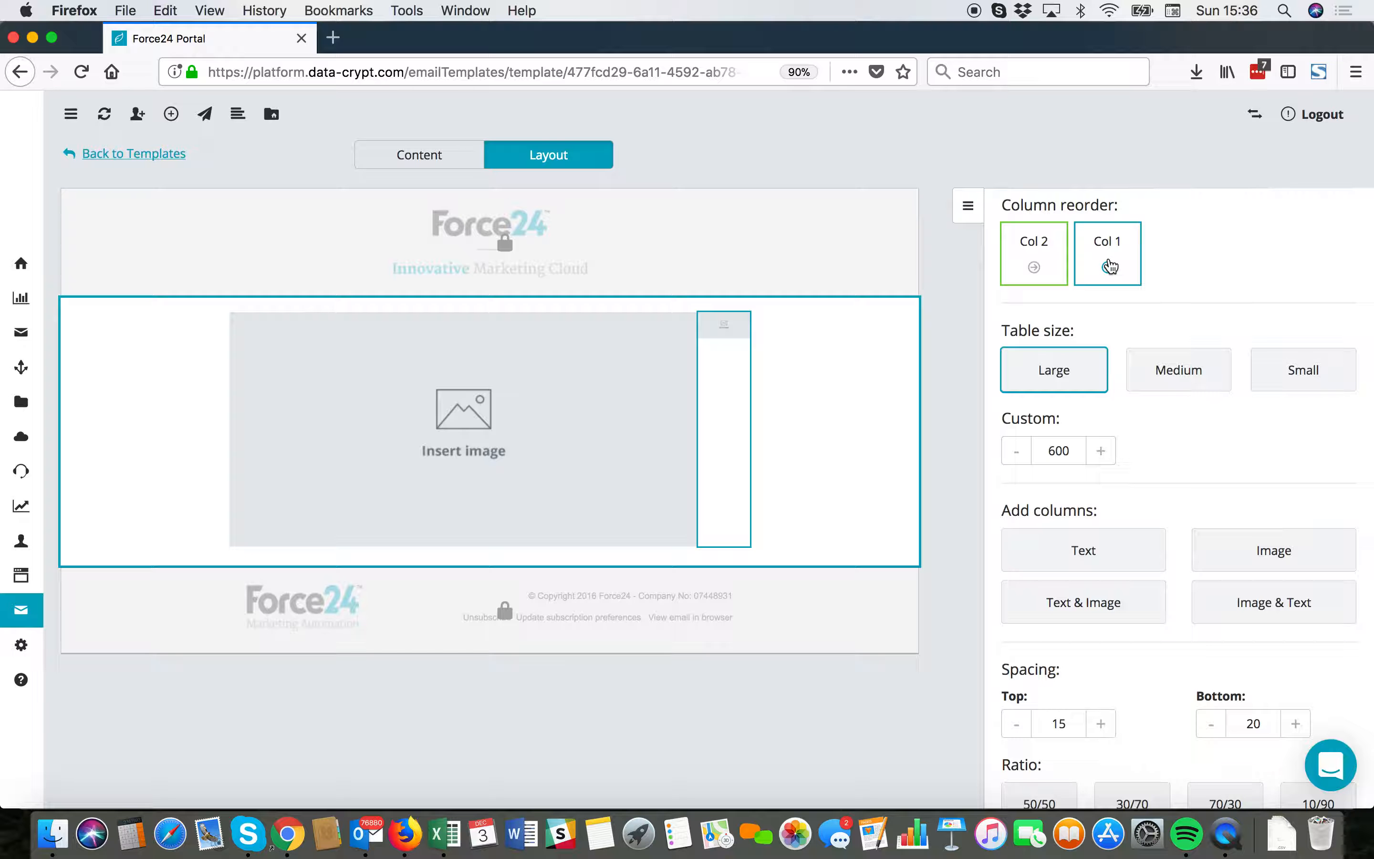
scroll(1107, 263, up, 2)
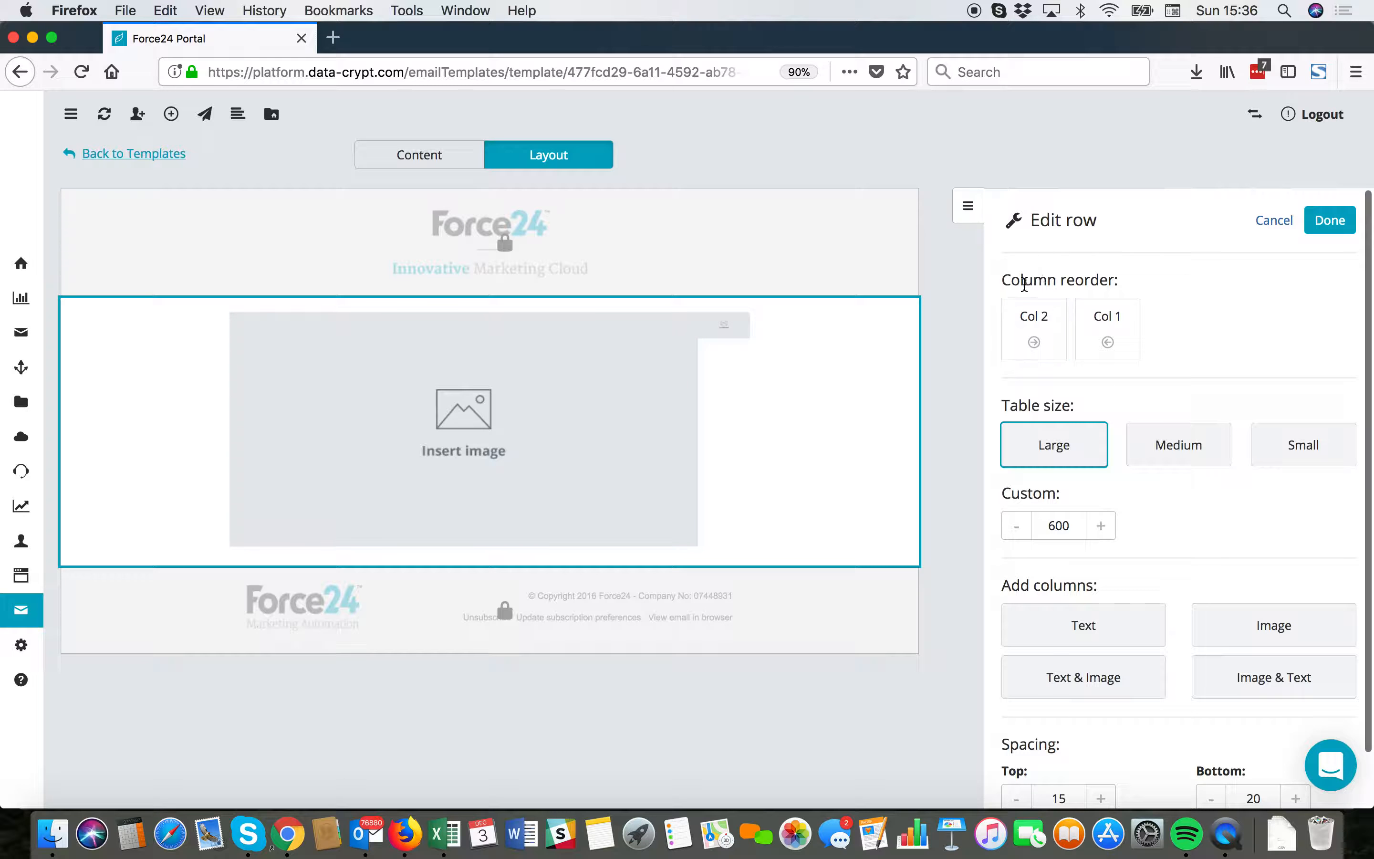
click(1034, 341)
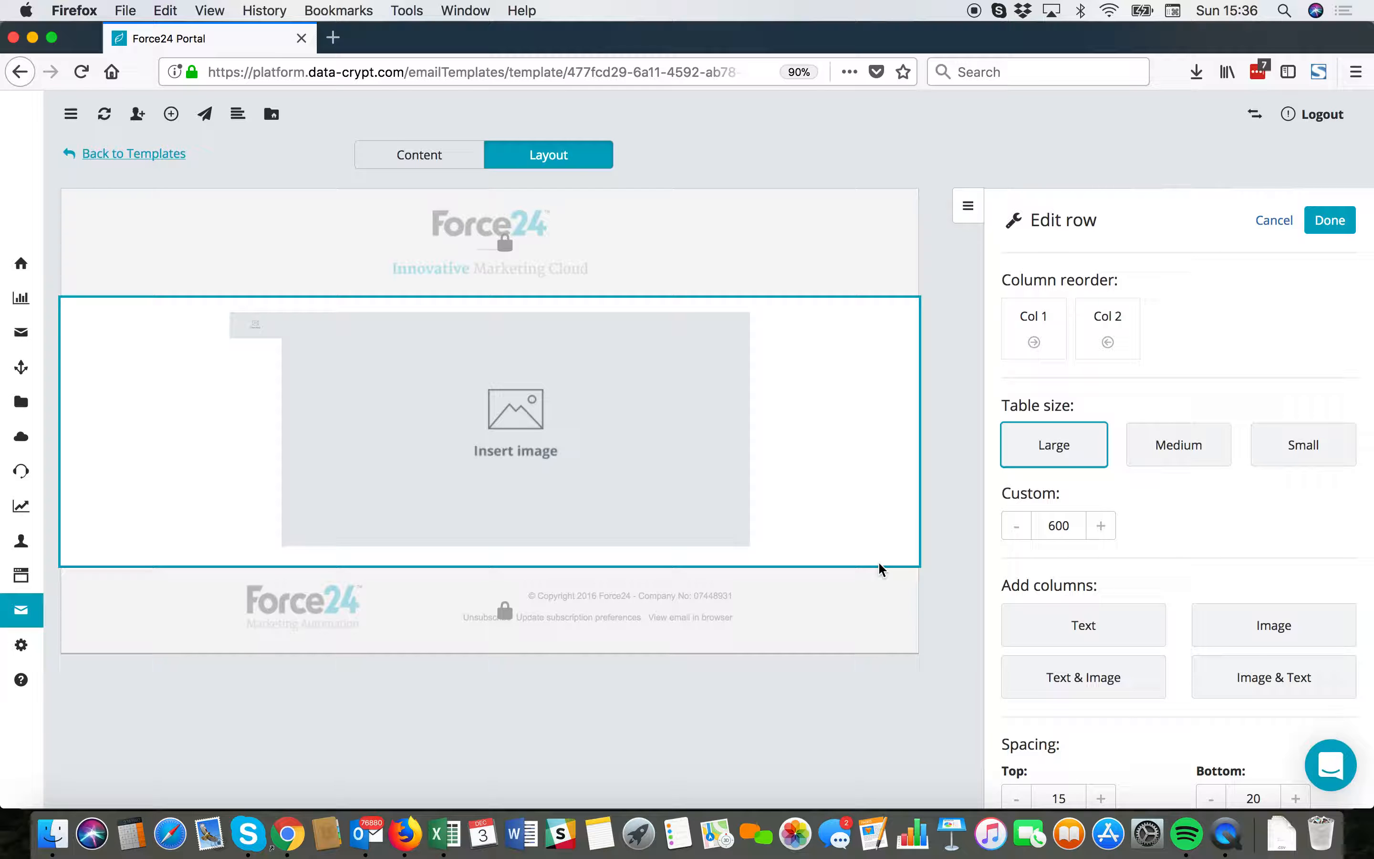
- Set both the top and bottom spacing of the wide second image column to 25
click(433, 410)
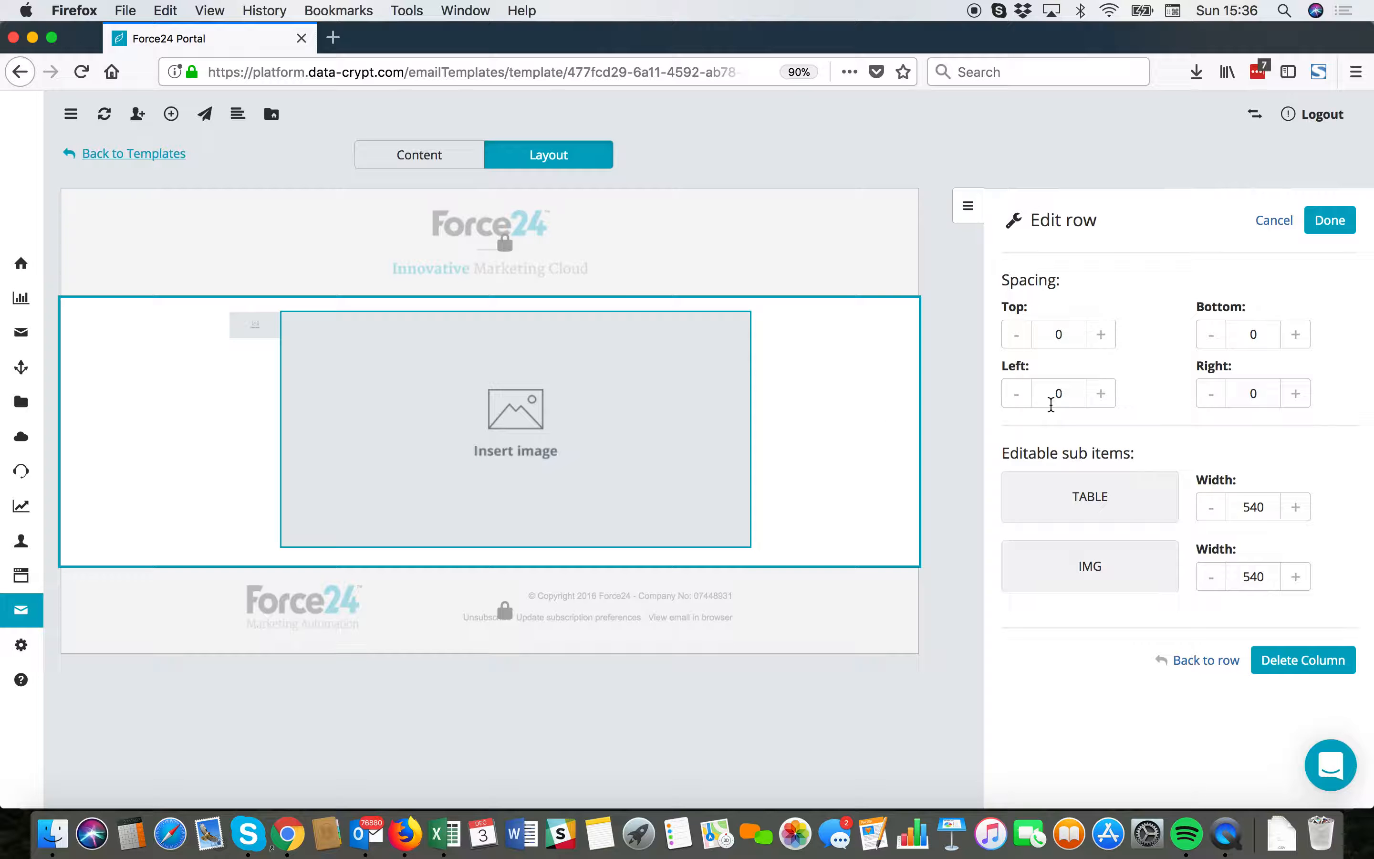
click(1101, 335)
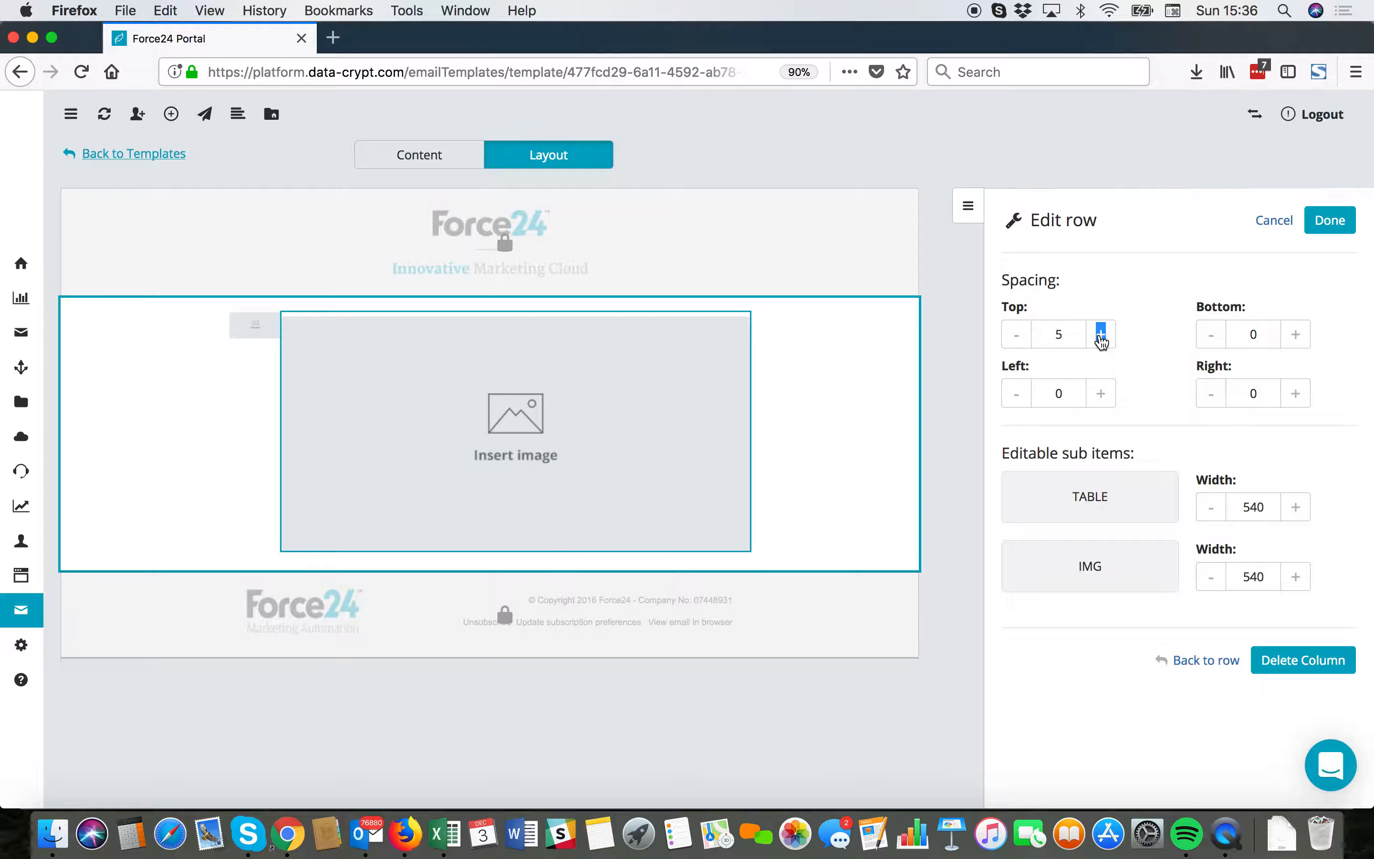
click(1101, 335)
click(1101, 334)
click(1101, 335)
click(1101, 335)
click(1295, 334)
click(1295, 335)
click(1295, 334)
click(1296, 334)
click(1295, 334)
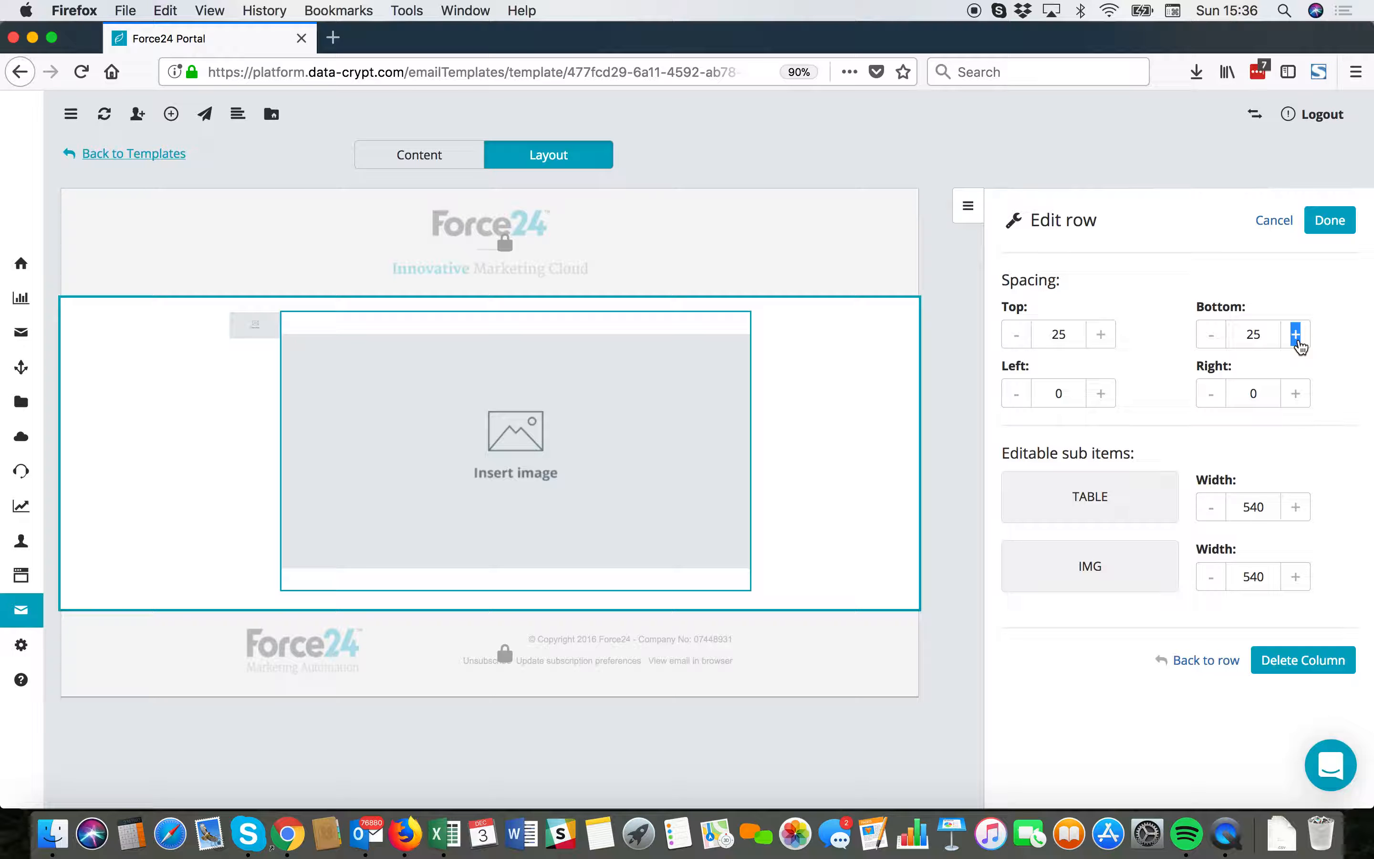
- Set the left spacing of the wide second image column to 45
click(1101, 393)
click(1101, 393)
click(1101, 394)
click(1101, 393)
click(1101, 393)
click(1101, 393)
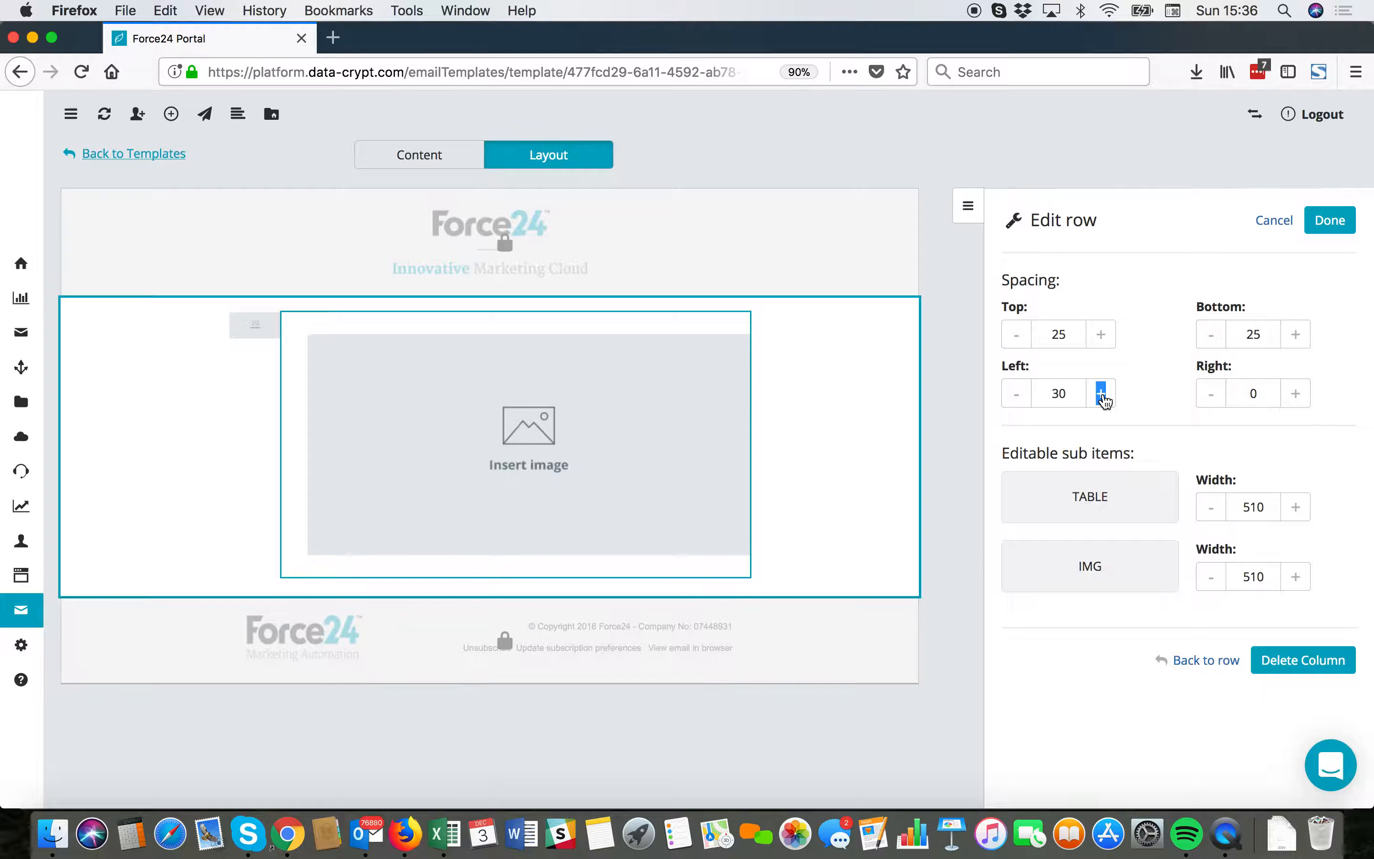
click(1101, 393)
click(1101, 393)
click(1101, 393)
- Set the right spacing of the wide second image column to 45
click(1295, 393)
click(1295, 393)
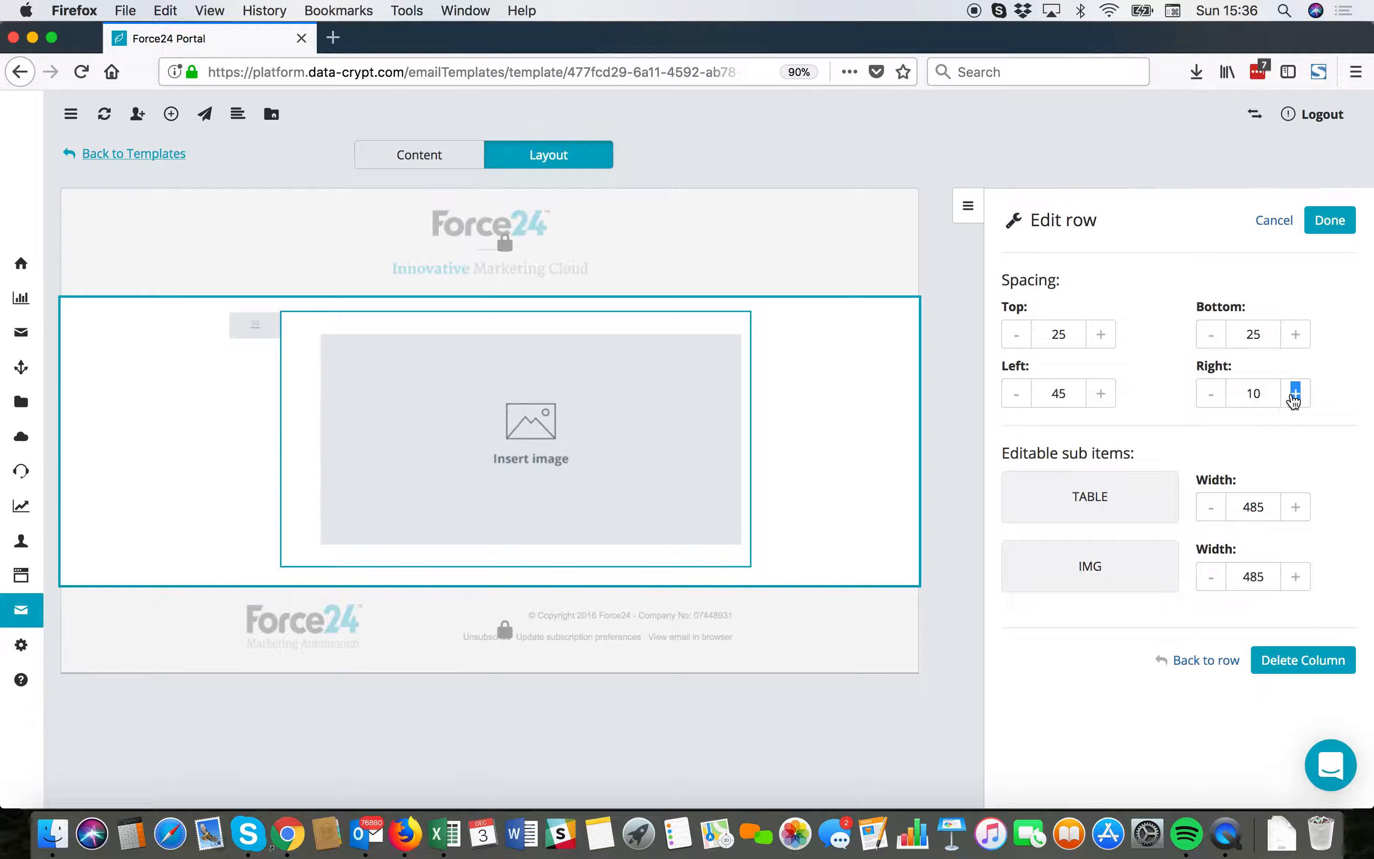
click(1295, 393)
click(1295, 393)
click(1296, 393)
click(1295, 393)
click(1295, 393)
click(1295, 393)
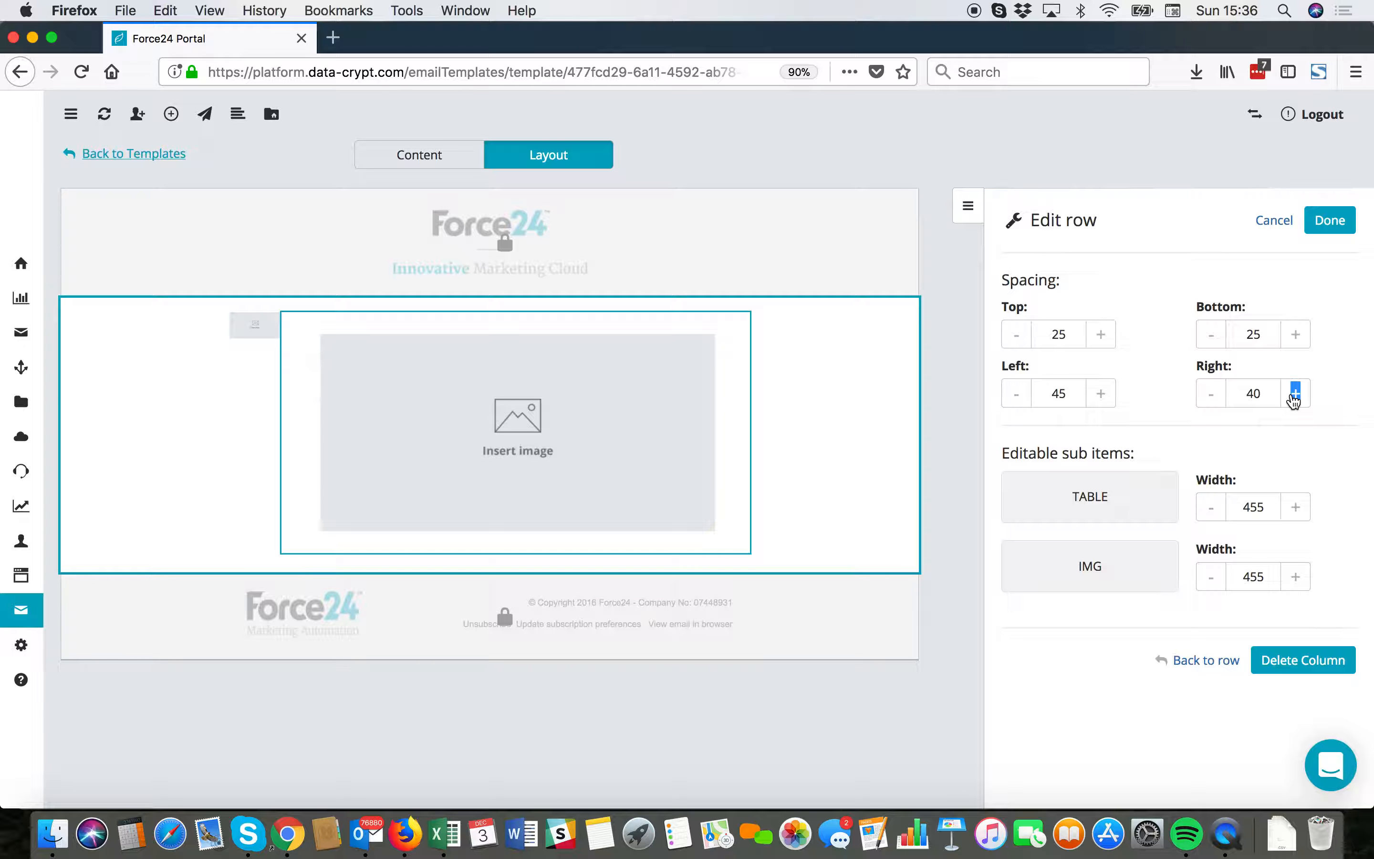
click(1293, 397)
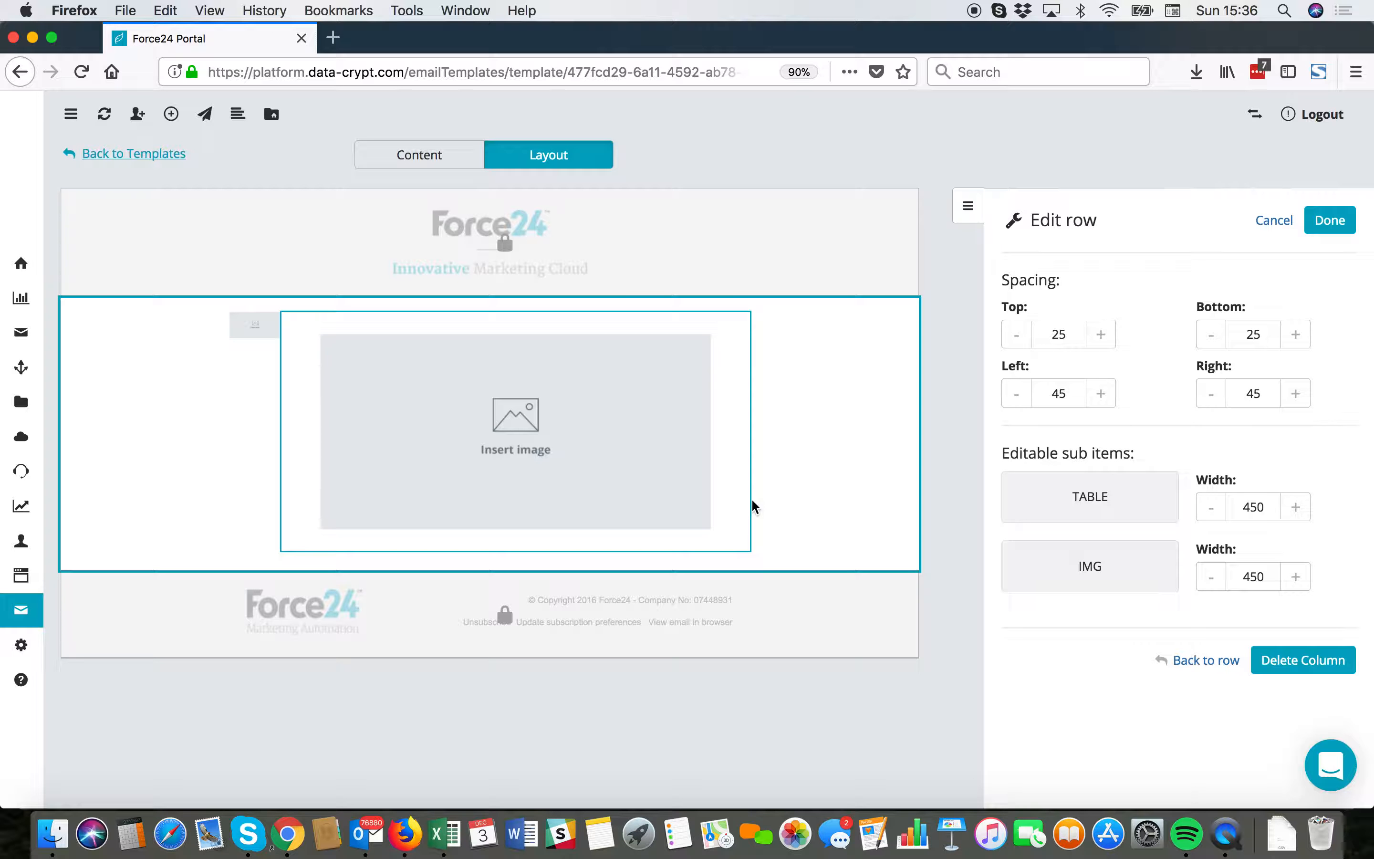
- Lower the column's table width to 447, raise it back to 450, and apply the column settings
click(1296, 507)
click(1297, 513)
click(1221, 521)
click(1220, 522)
click(1221, 522)
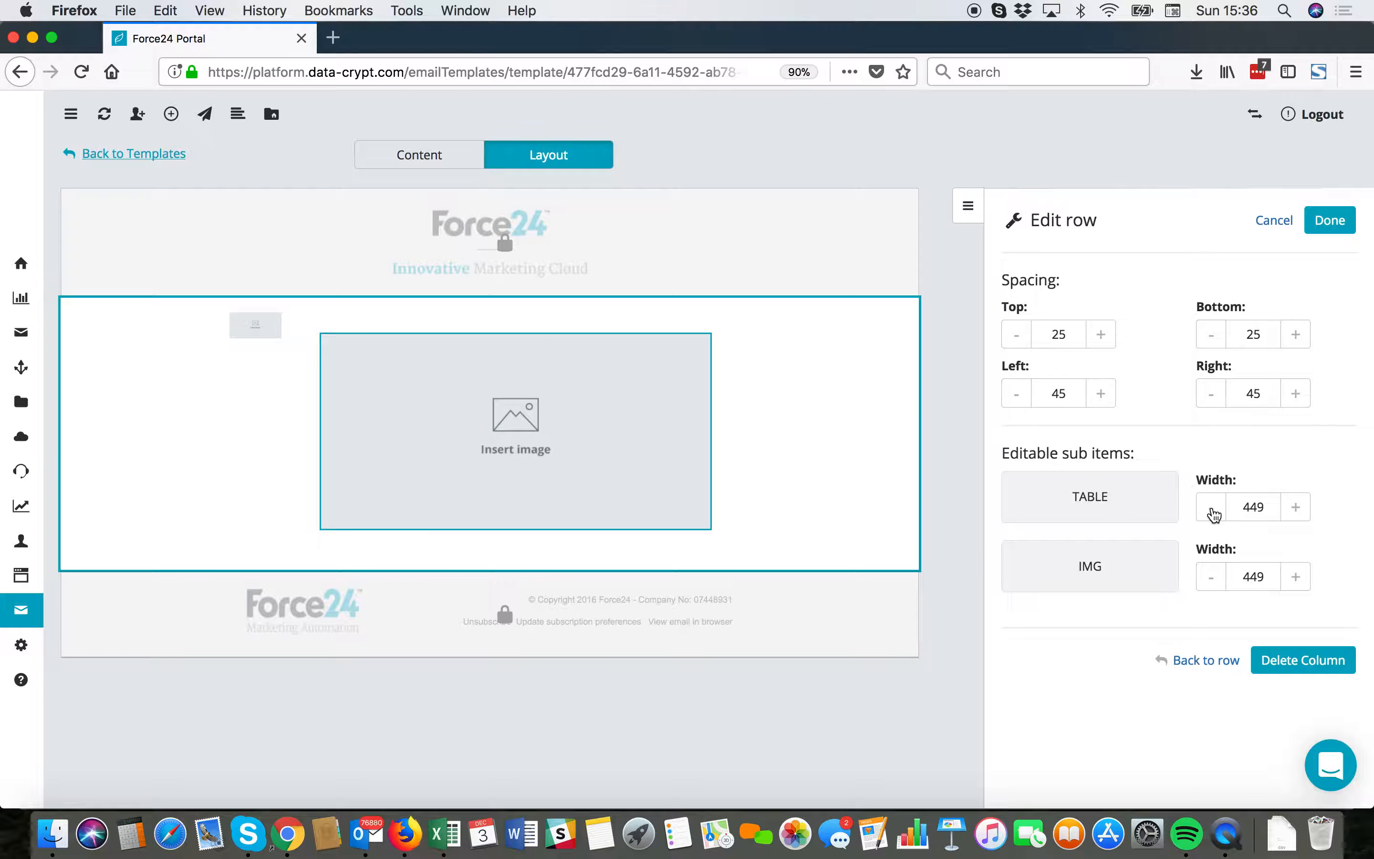
click(1295, 507)
click(1296, 507)
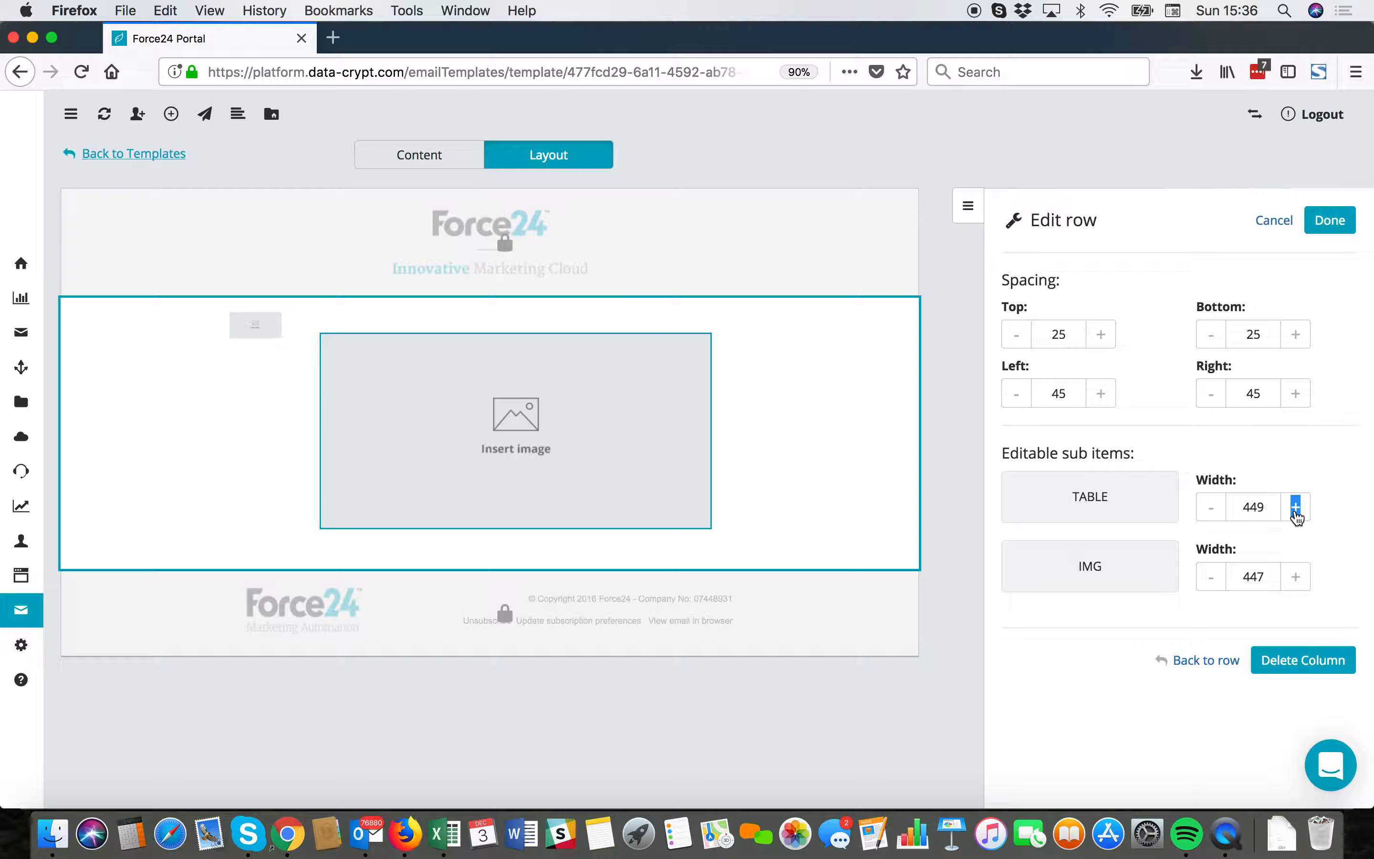
click(1296, 507)
click(1296, 507)
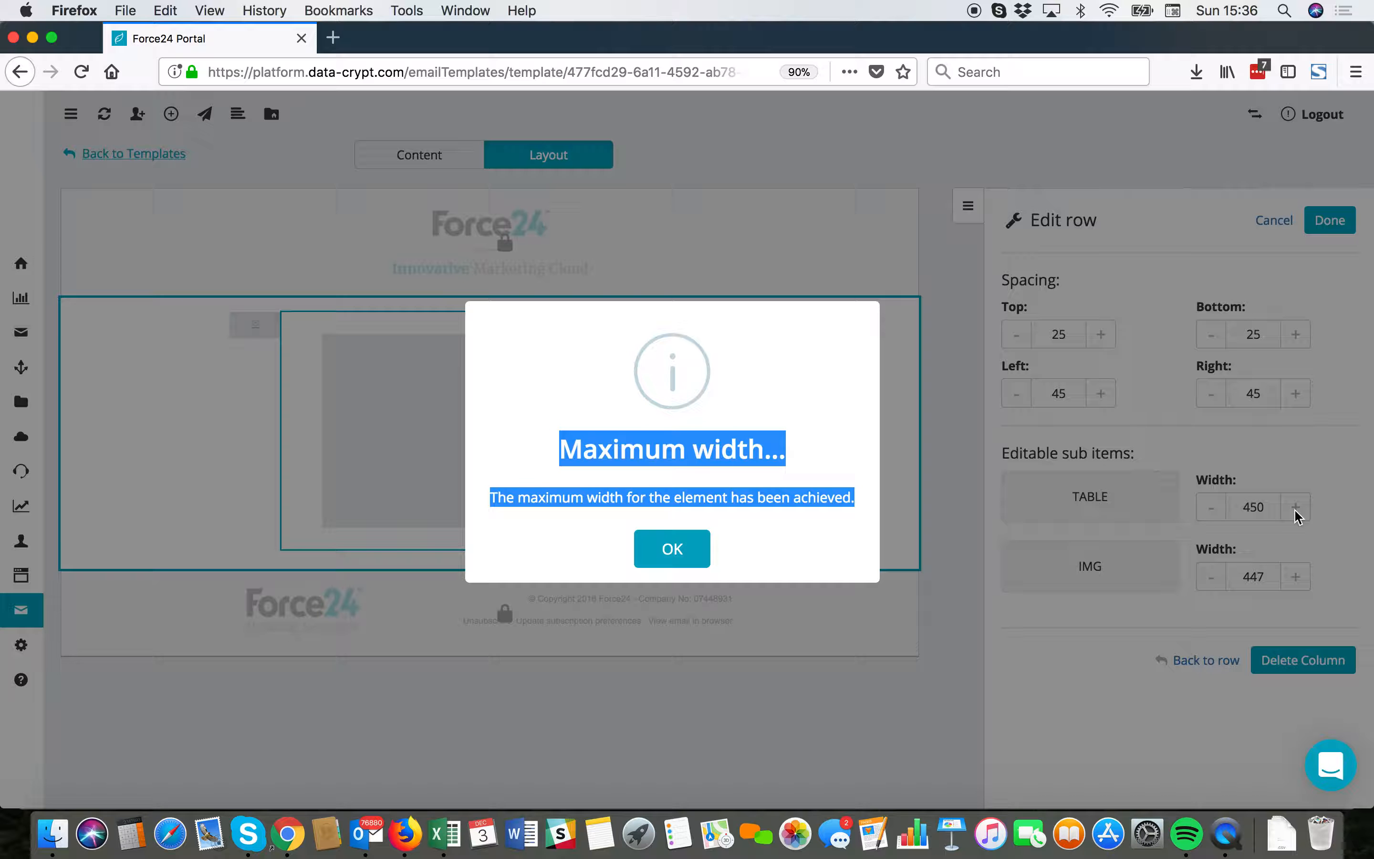
click(819, 548)
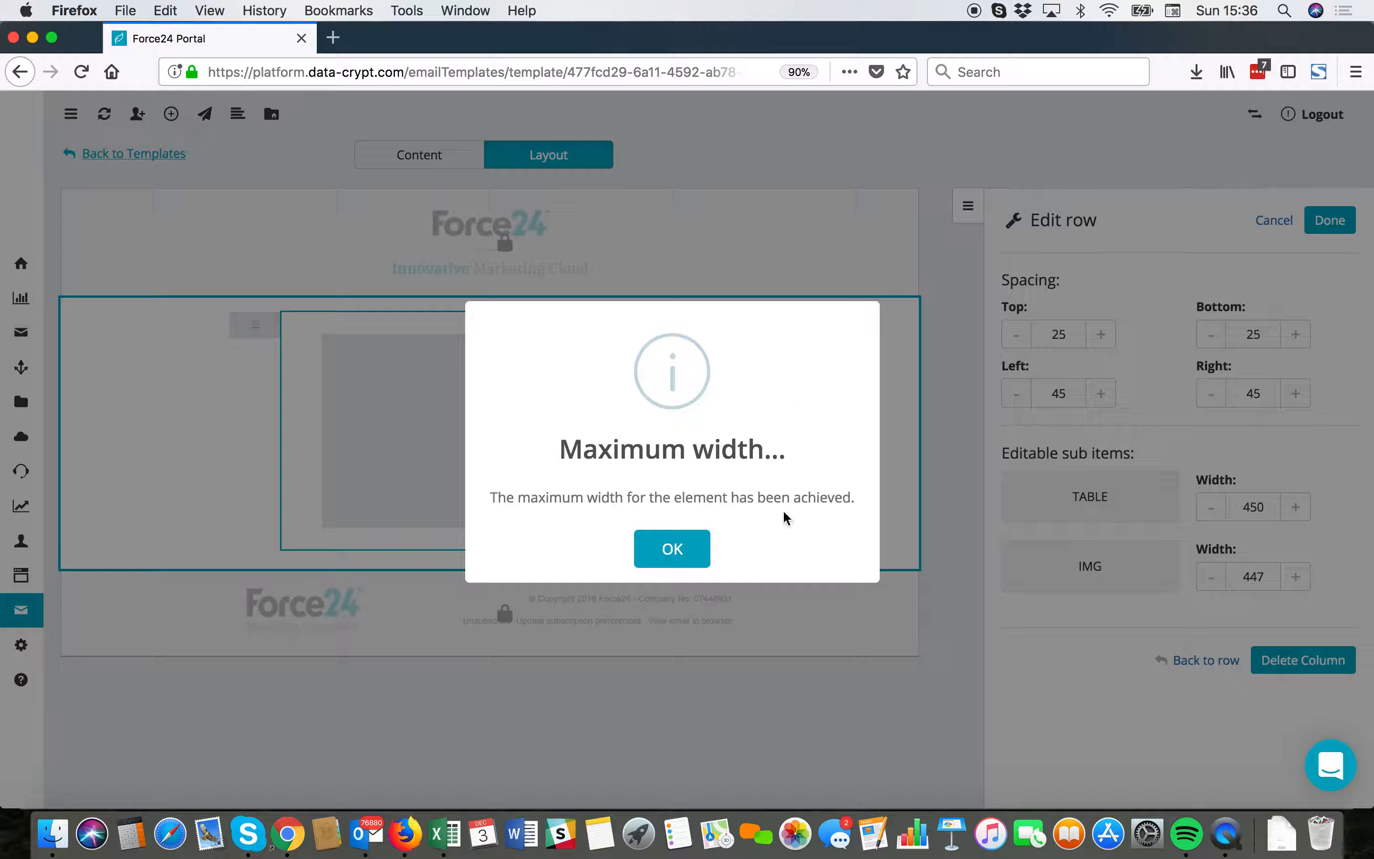
click(667, 568)
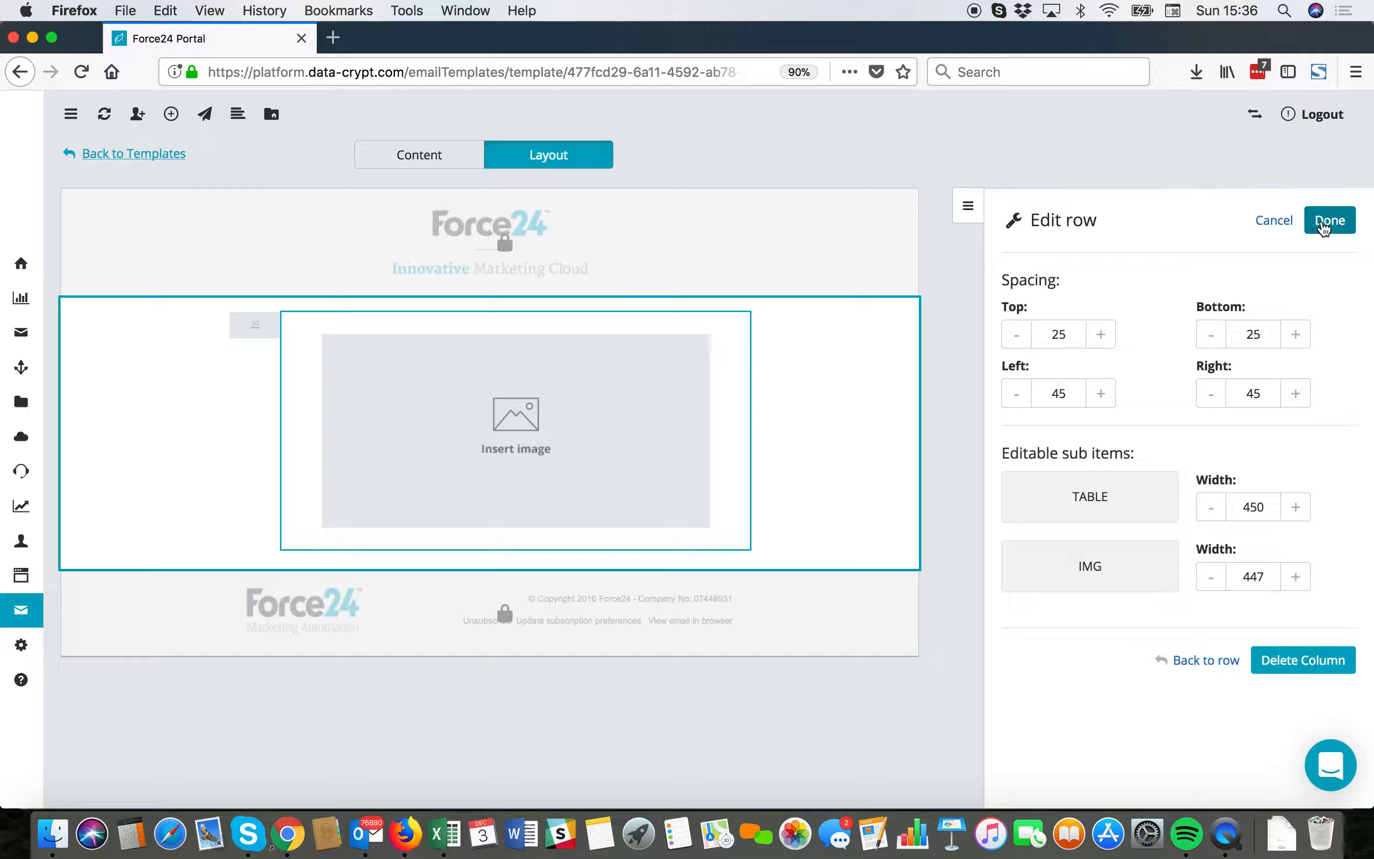
click(1323, 223)
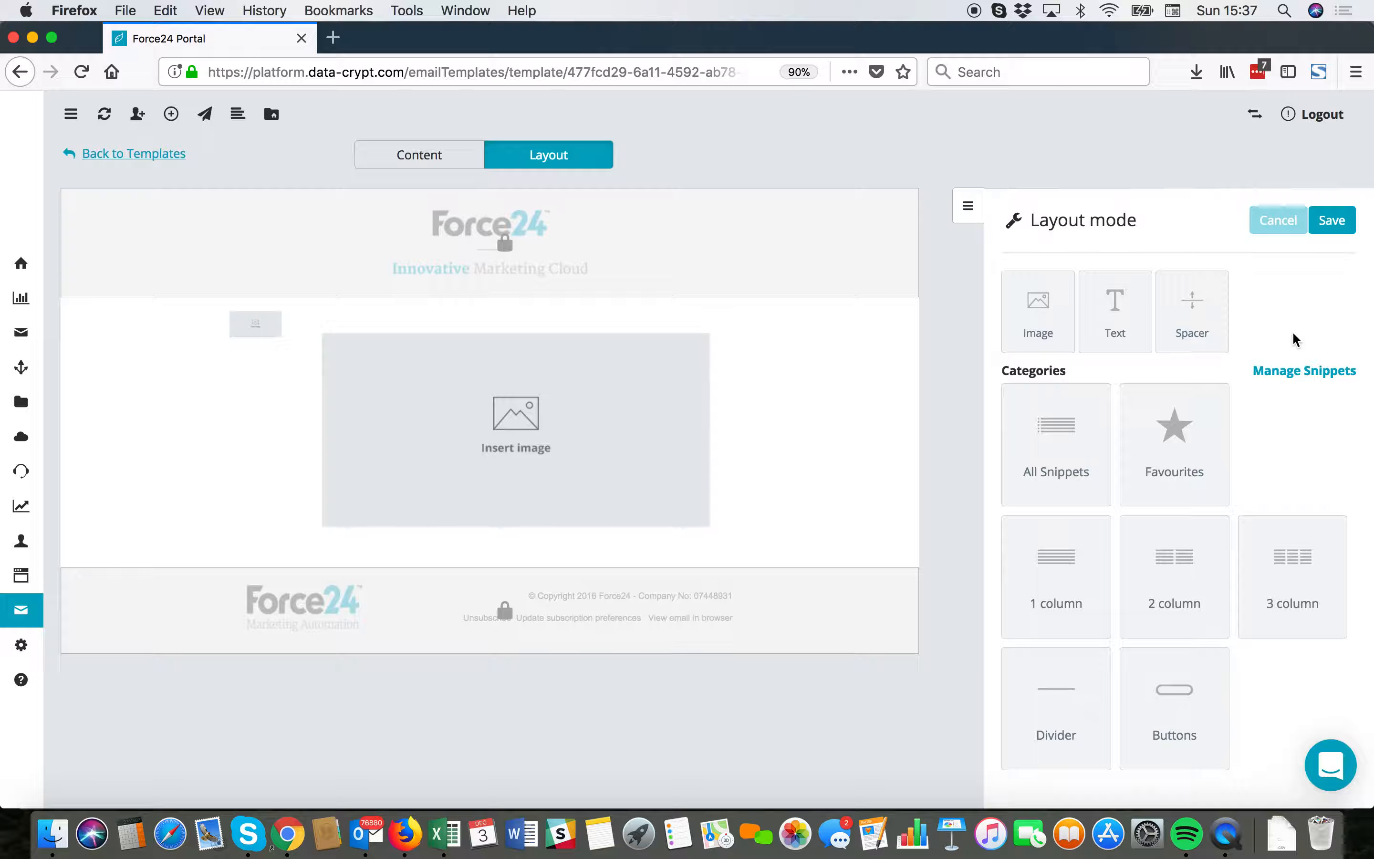
- Browse all snippets and the favourites, and add the favourite "Automation – is it really the answer to GDPR?" snippet above the image row
click(1032, 480)
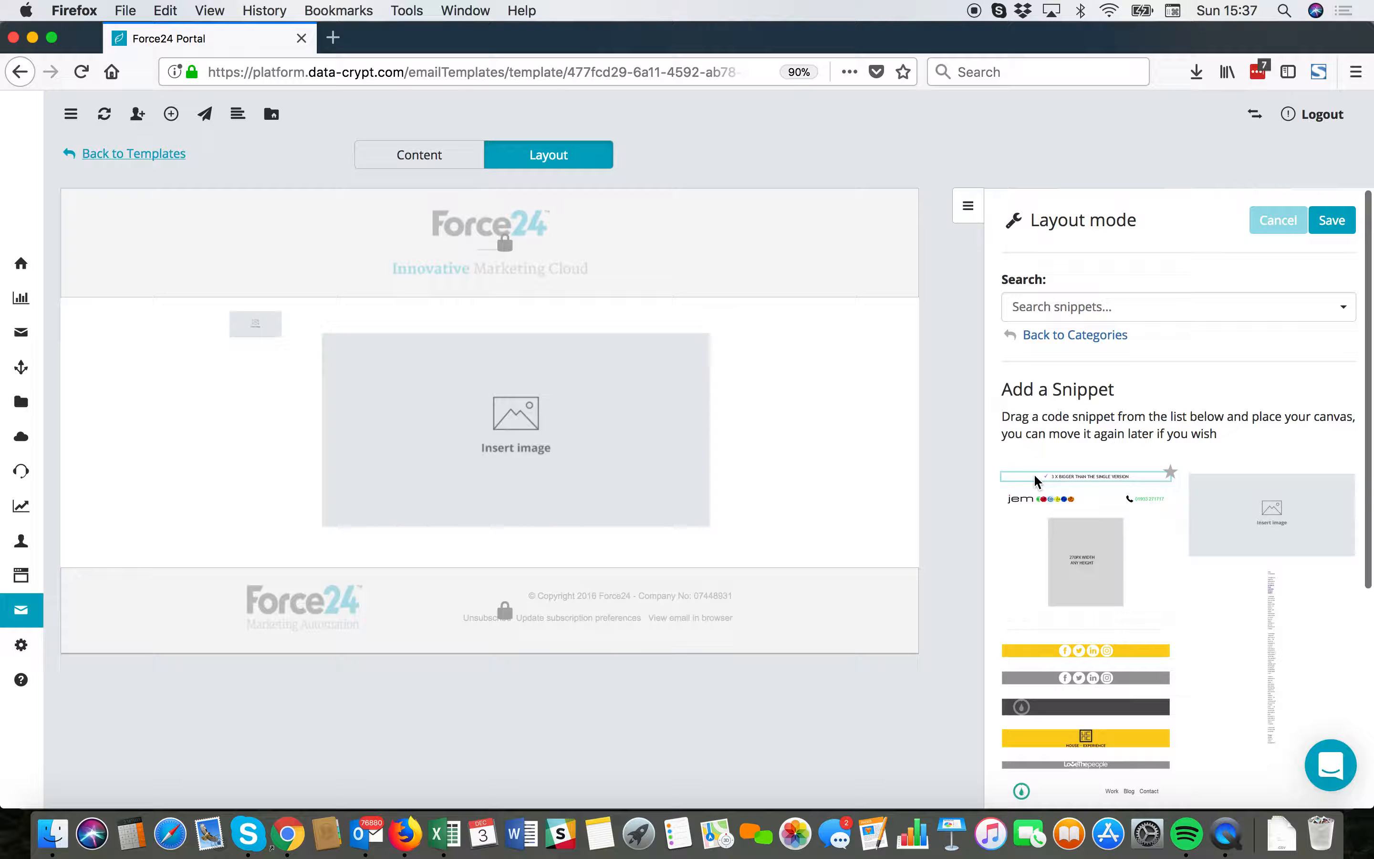
click(1072, 335)
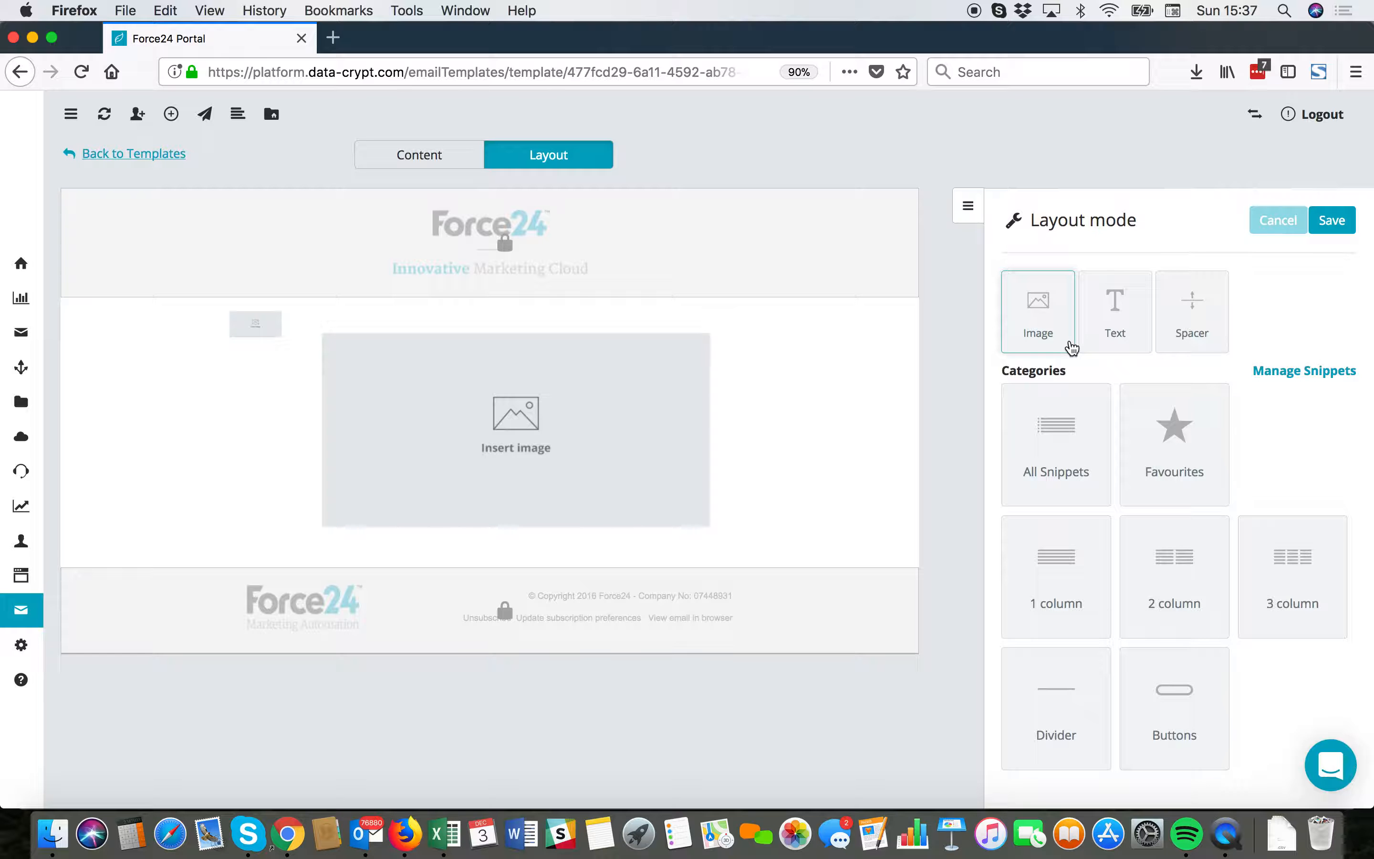
click(1155, 421)
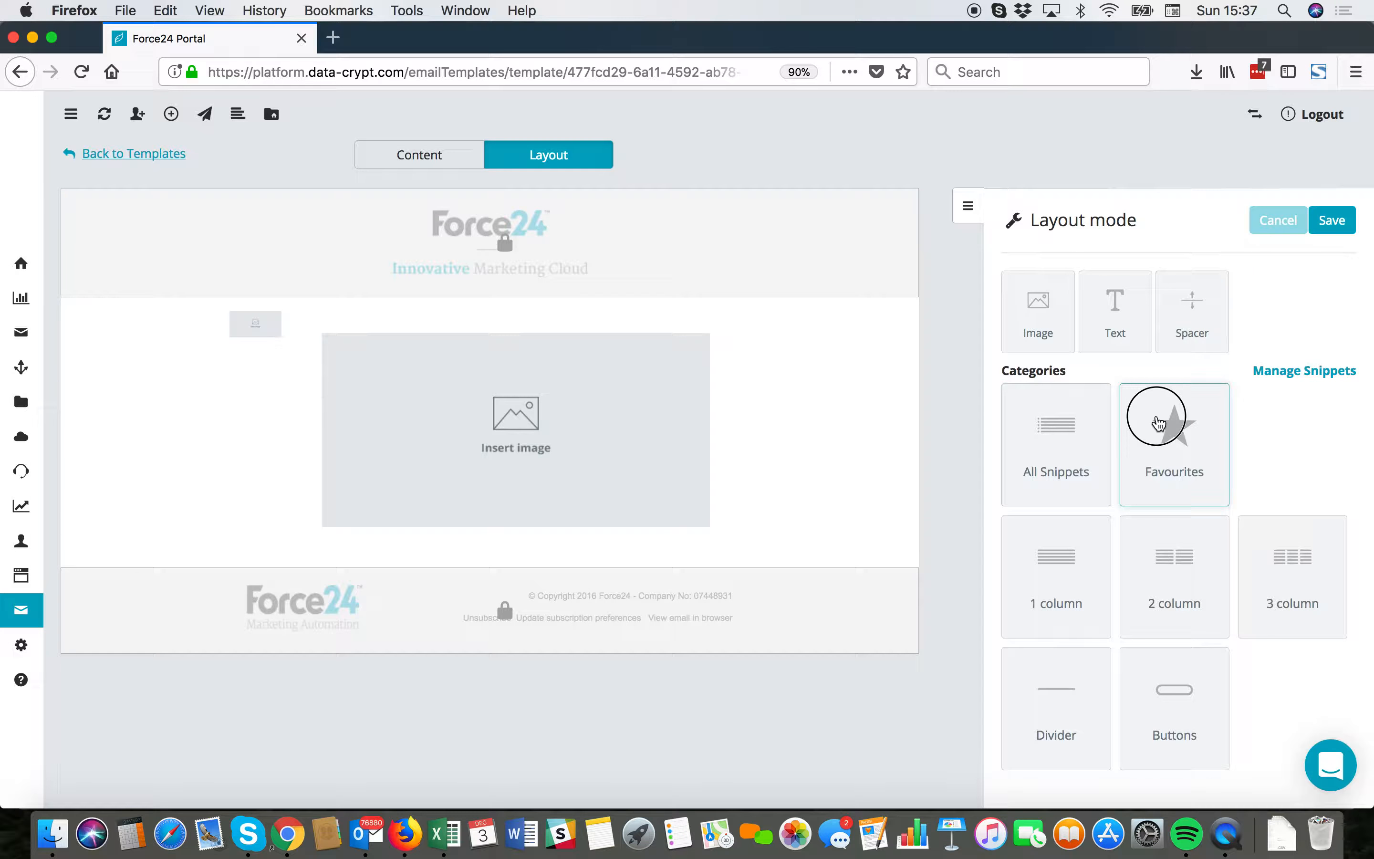
scroll(1164, 520, down, 6)
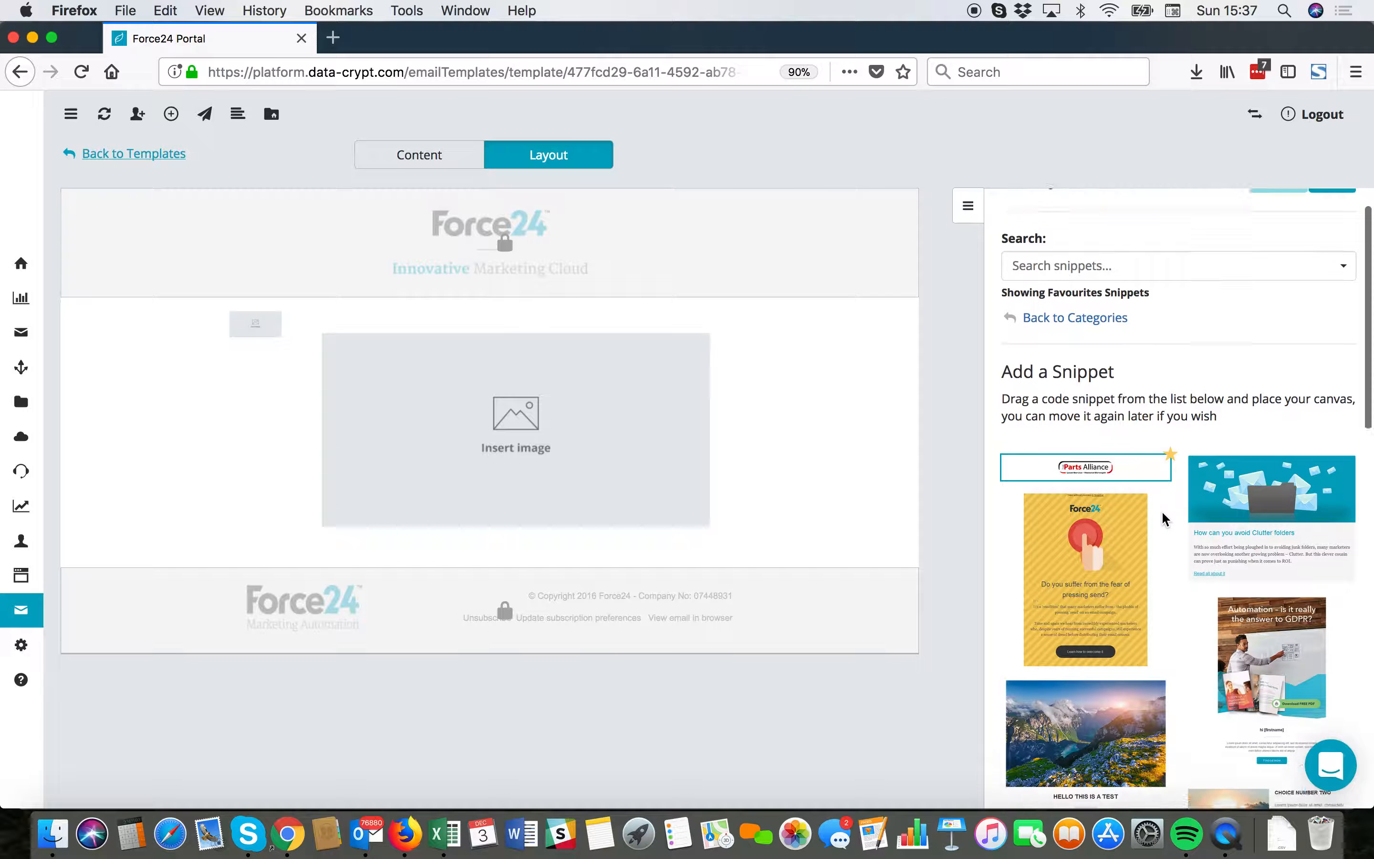
drag(1274, 420, 562, 422)
- Add the favourite two-column snippet with the campaigns and automation guides between the GDPR row and the image row
scroll(566, 423, down, 10)
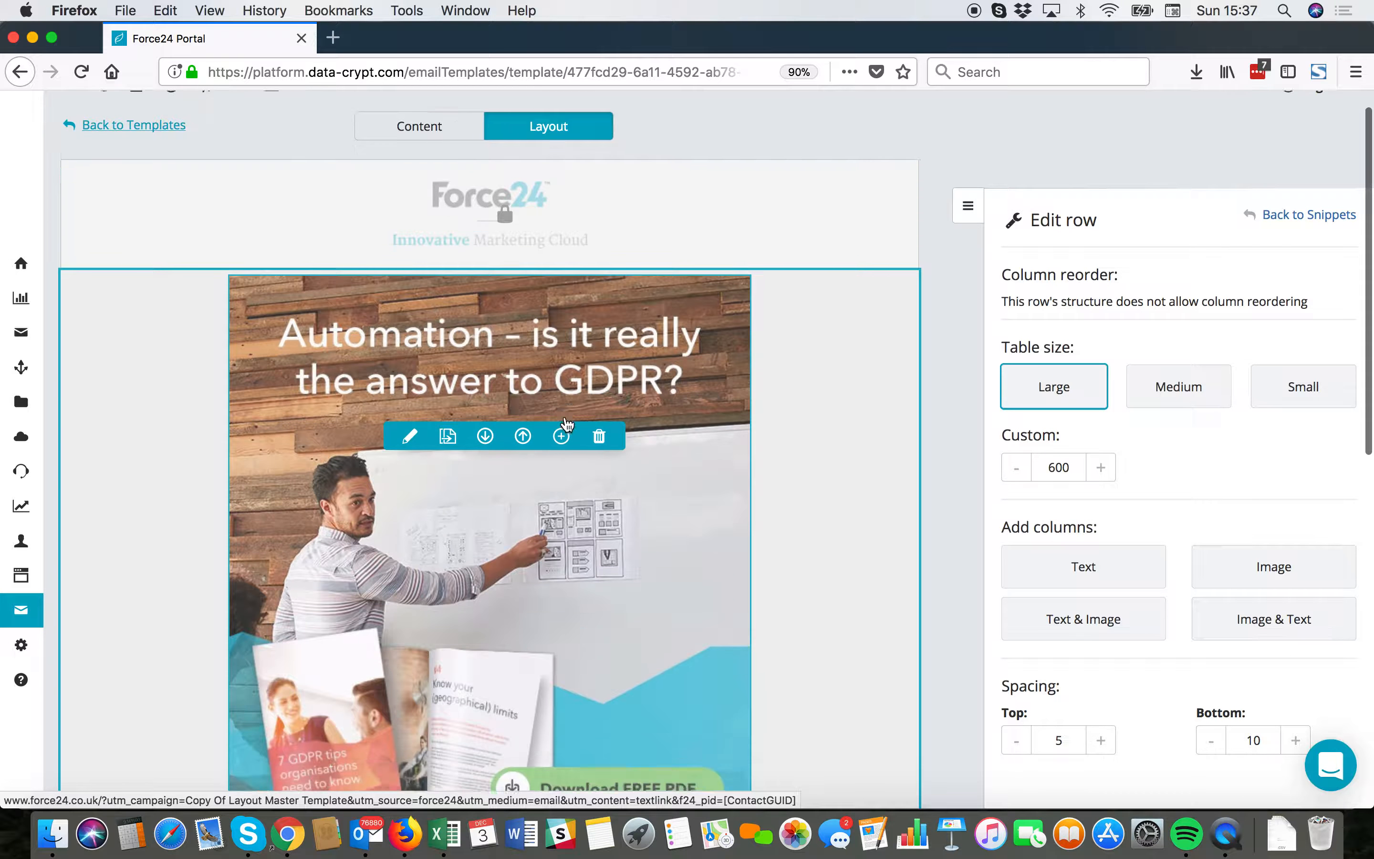
click(1289, 215)
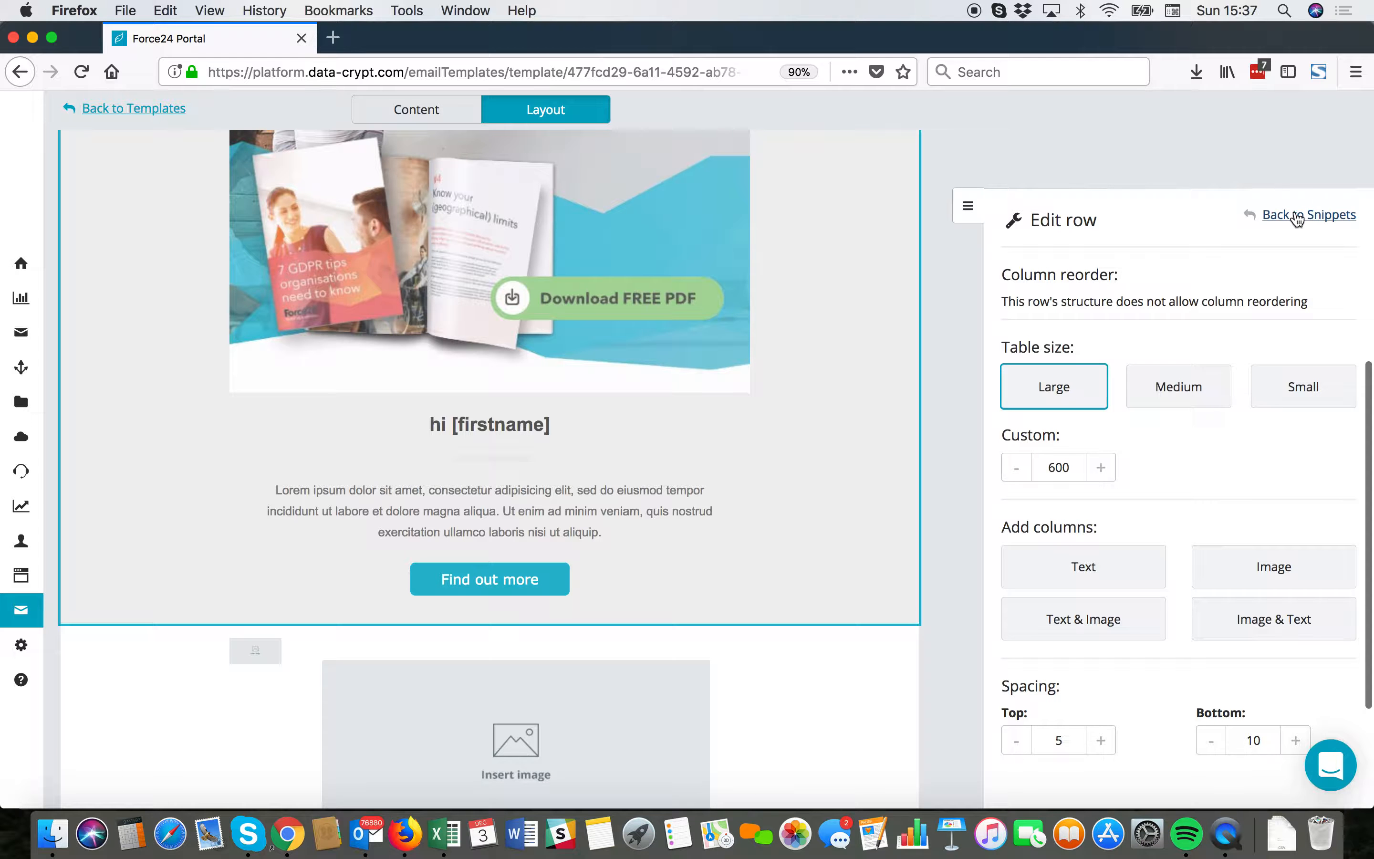
scroll(1211, 497, down, 5)
scroll(1210, 498, down, 3)
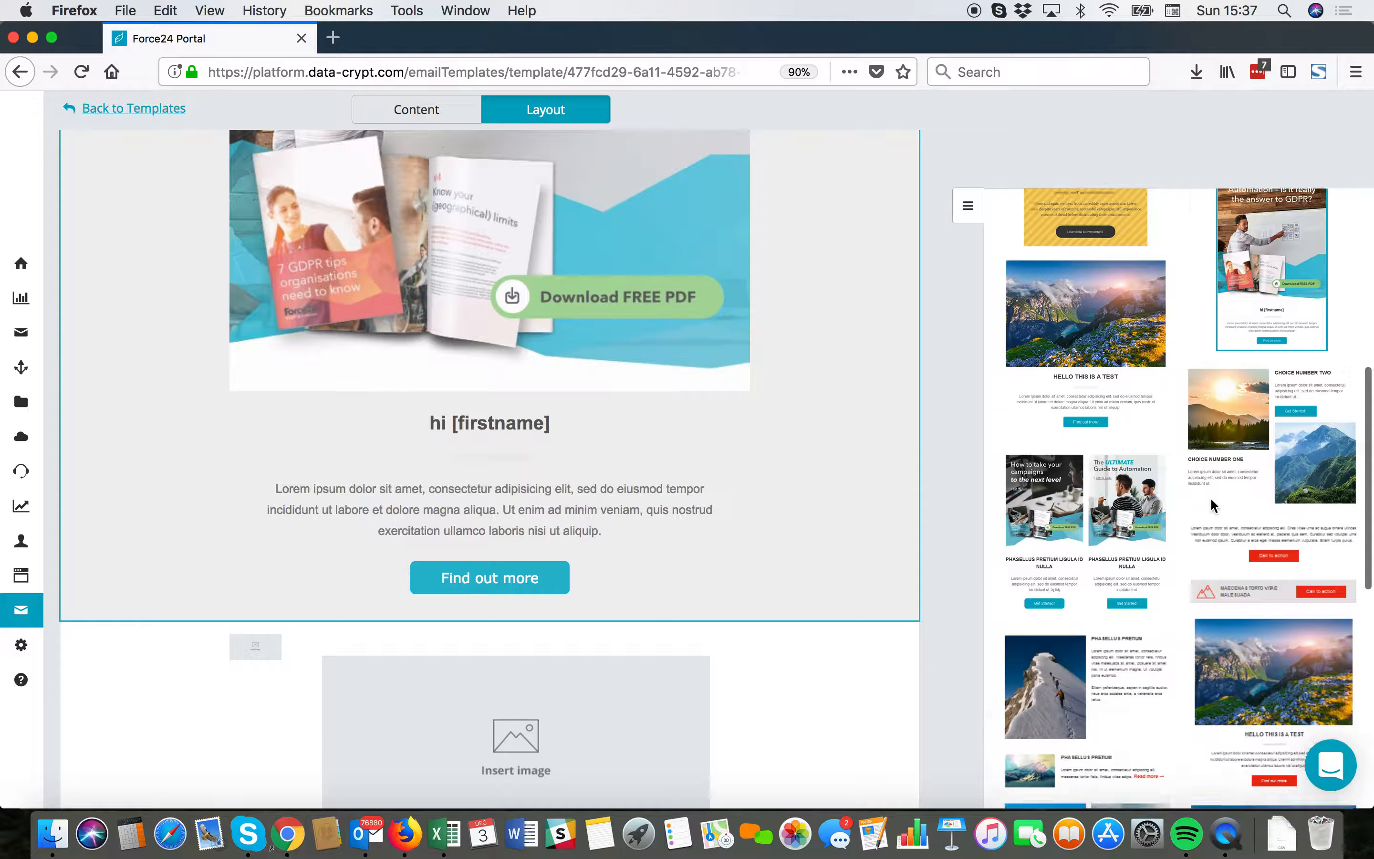
drag(1153, 506, 704, 572)
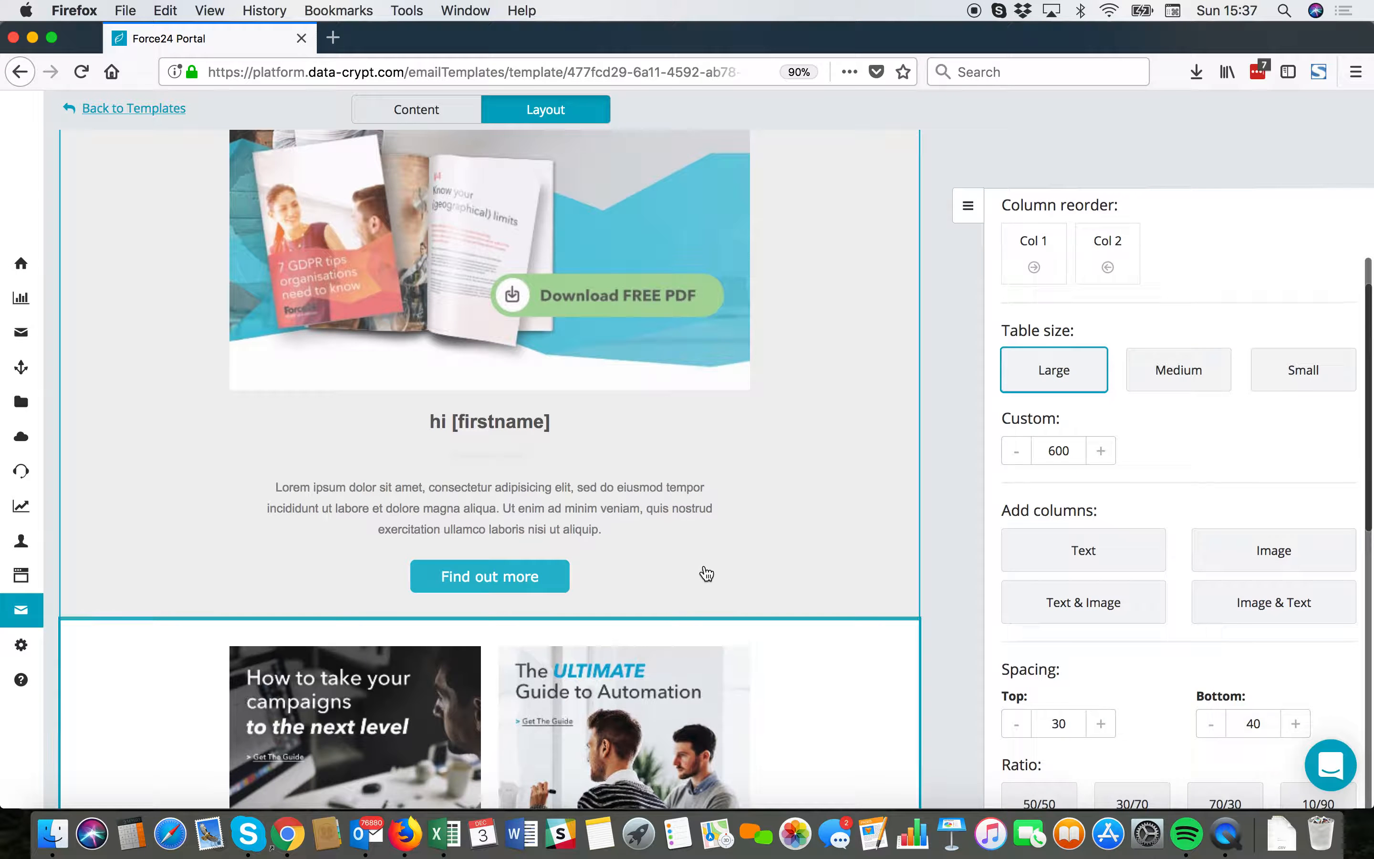
scroll(705, 572, down, 8)
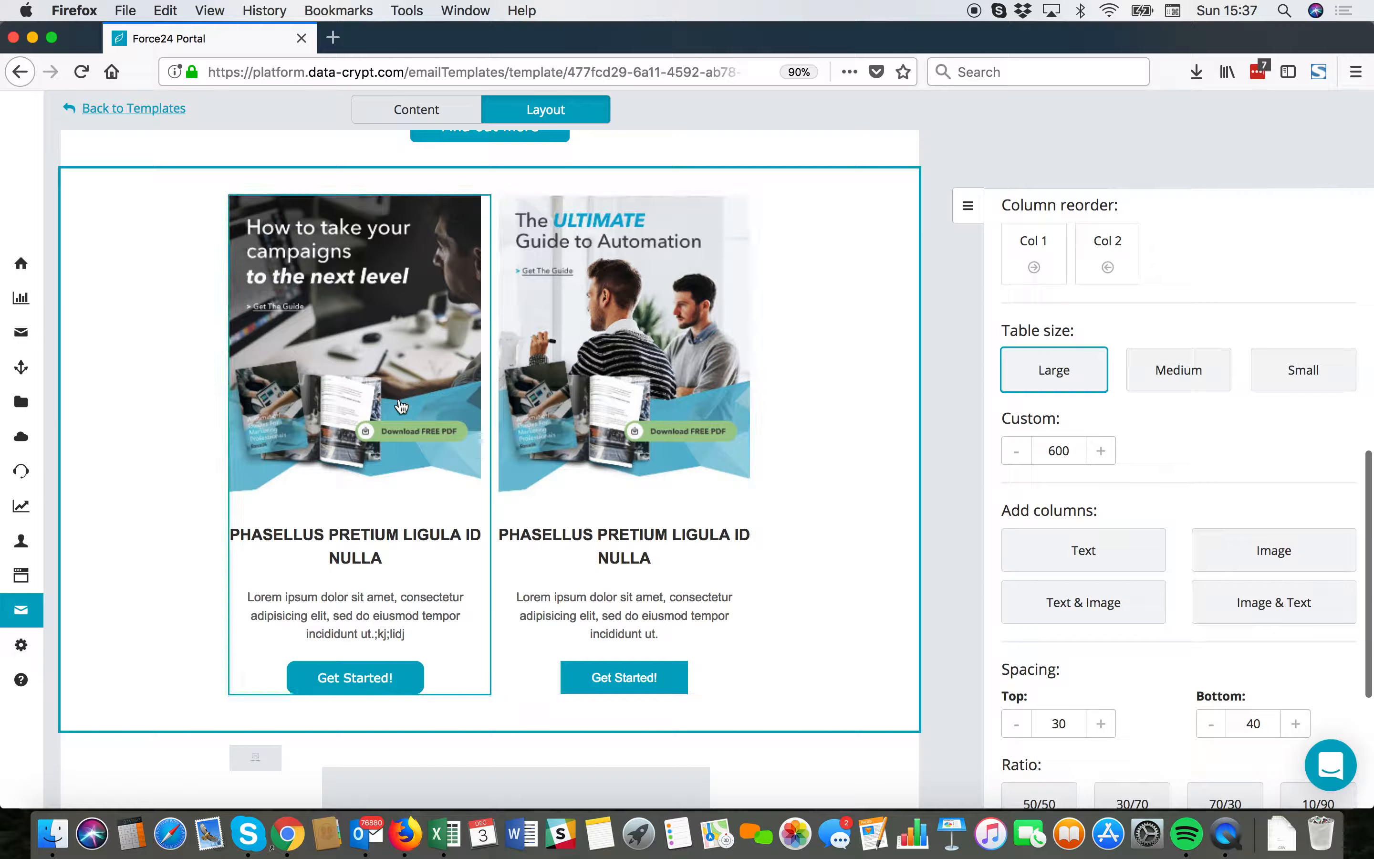
scroll(533, 518, down, 1)
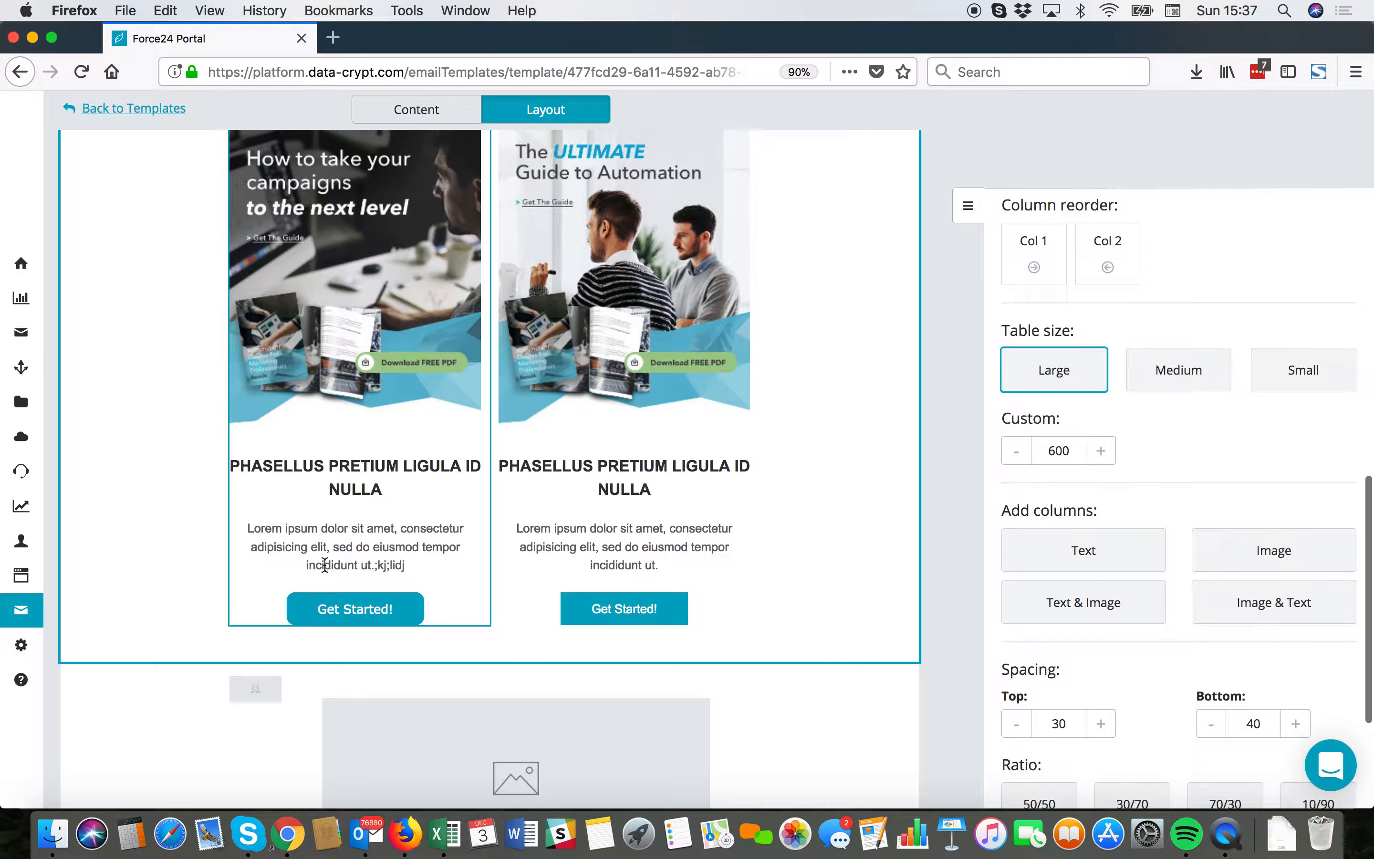
scroll(389, 623, up, 15)
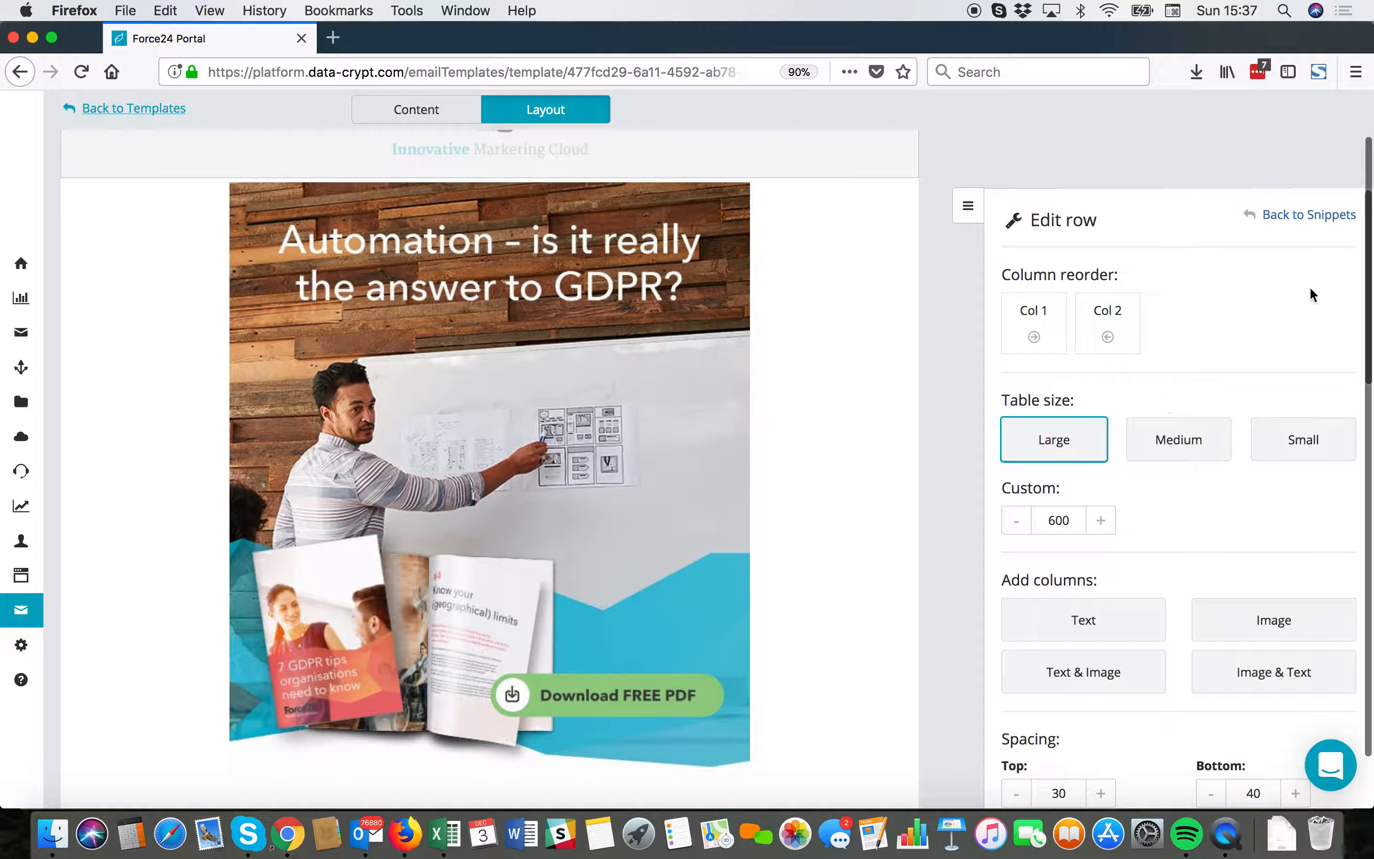
- Open the edit settings of the two-column guides row and return to the favourite snippets
click(1318, 225)
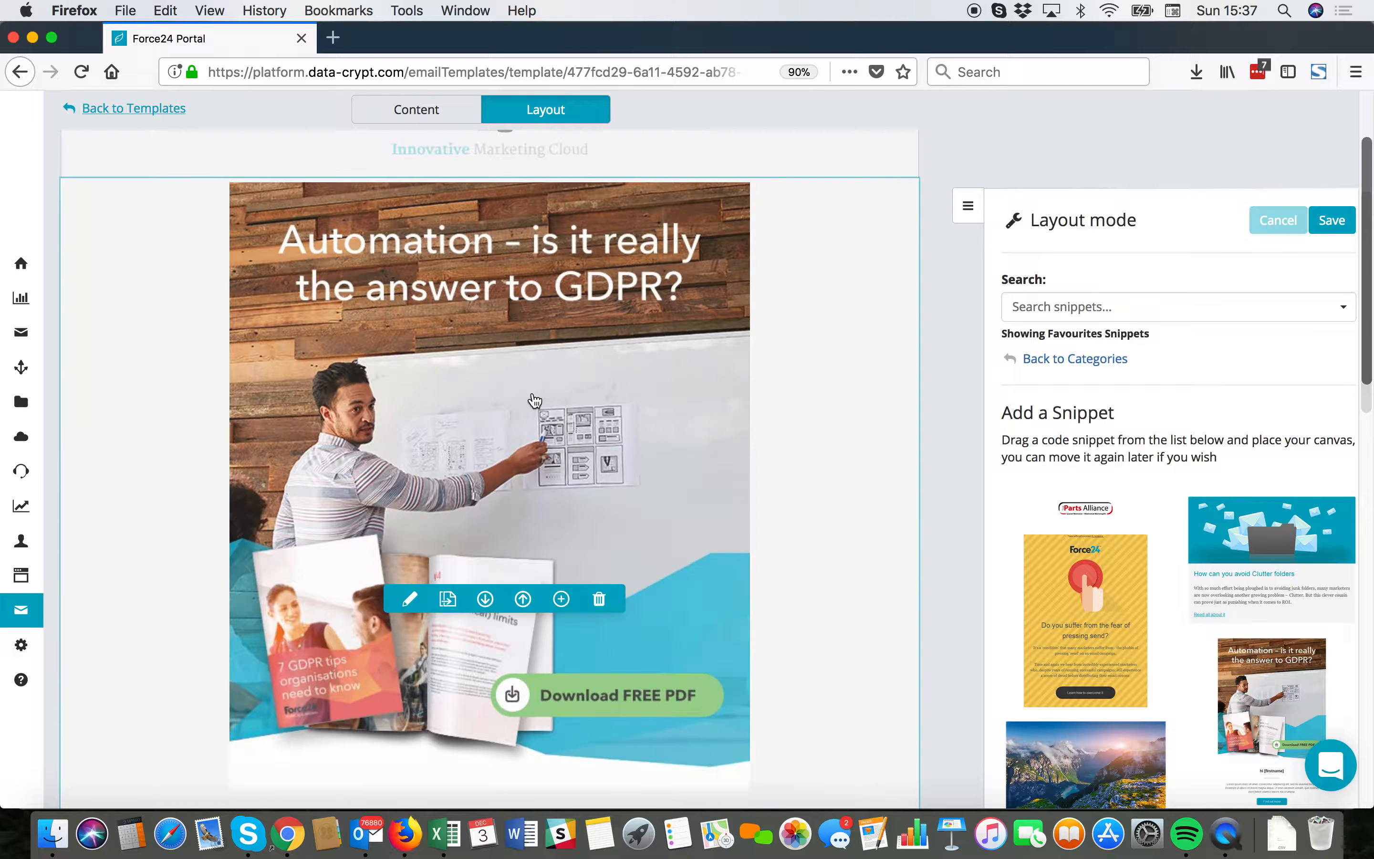
scroll(534, 400, down, 5)
scroll(534, 400, down, 10)
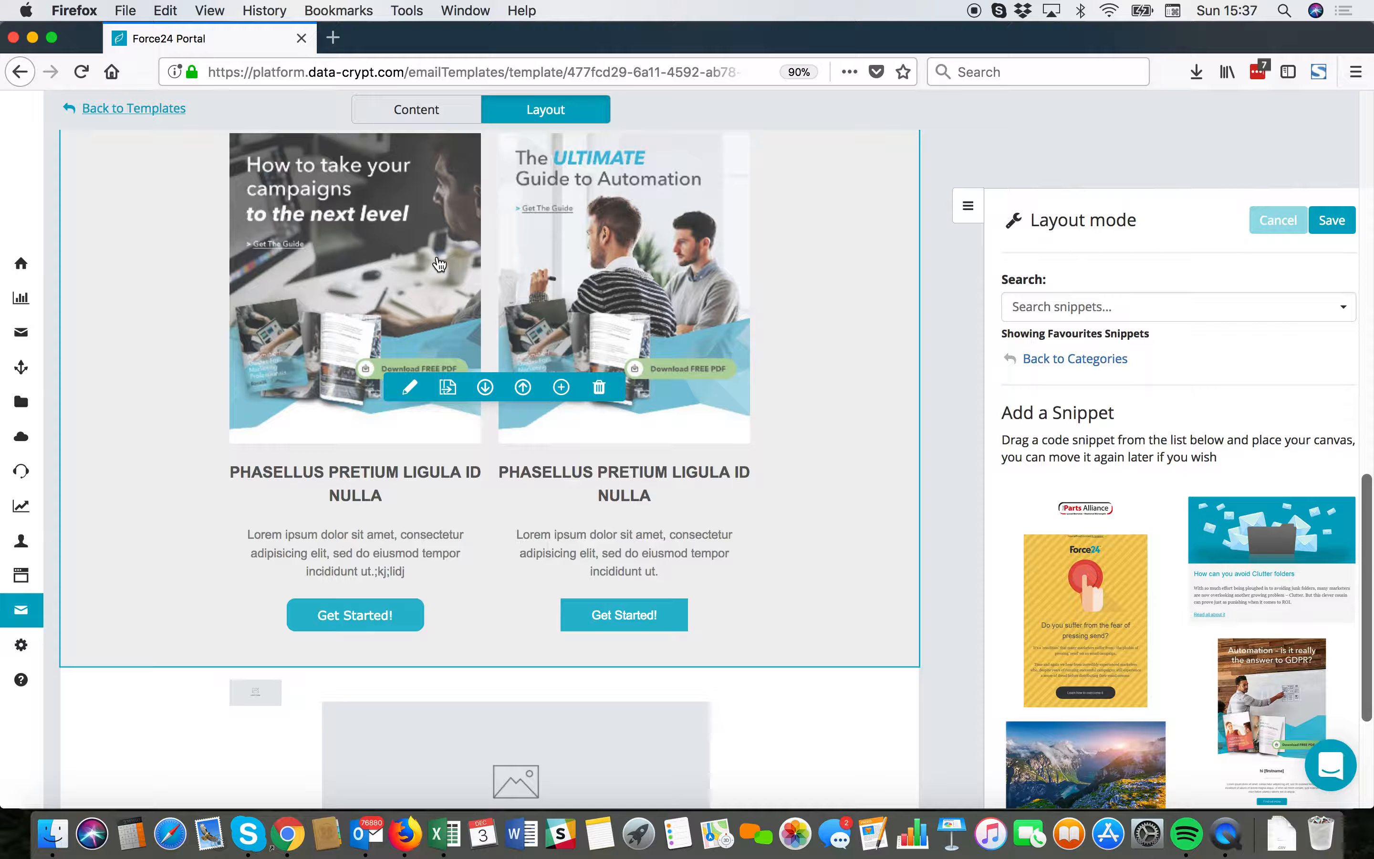
click(409, 388)
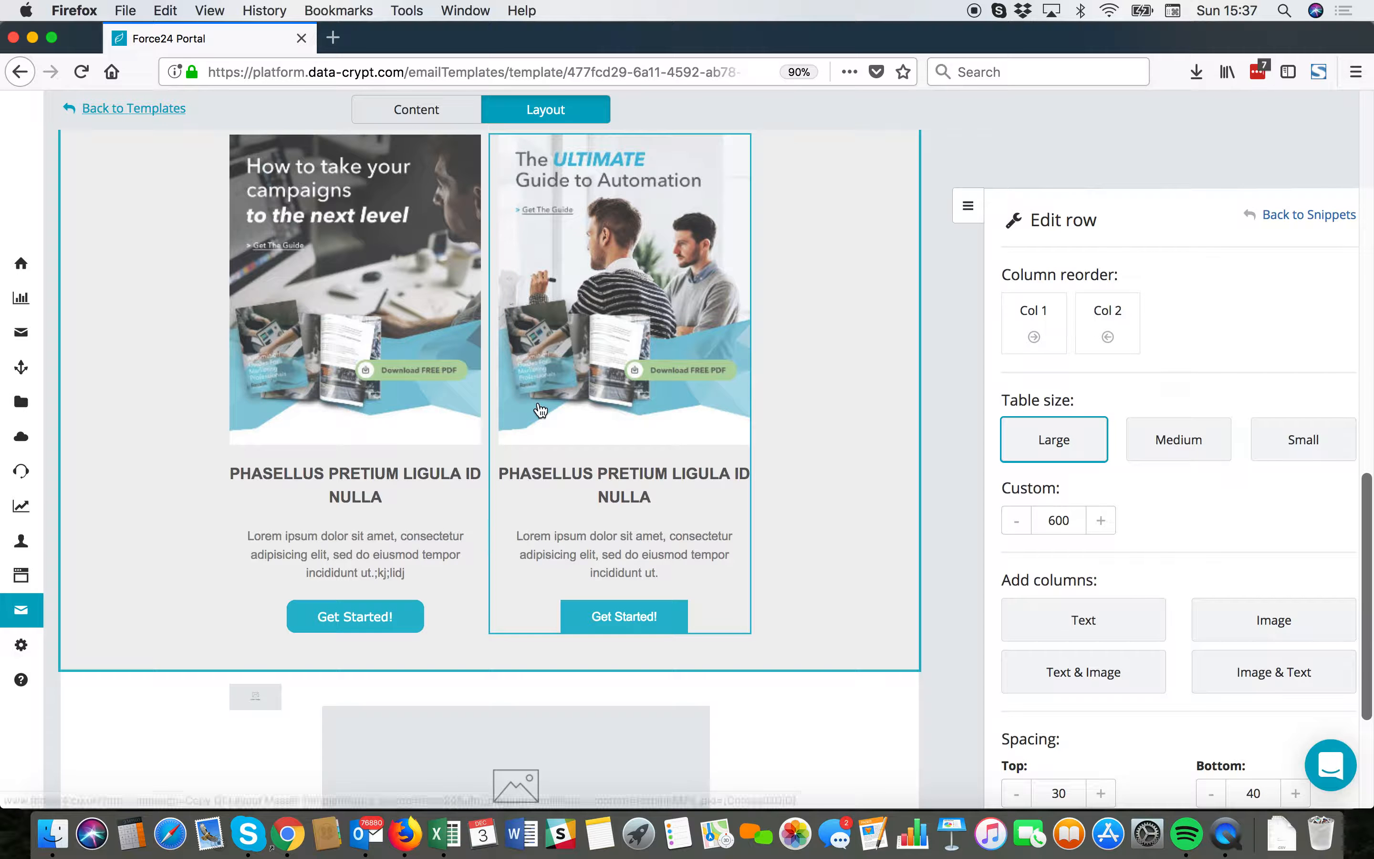
click(1291, 221)
- Duplicate the two-column guides row directly below itself
click(448, 388)
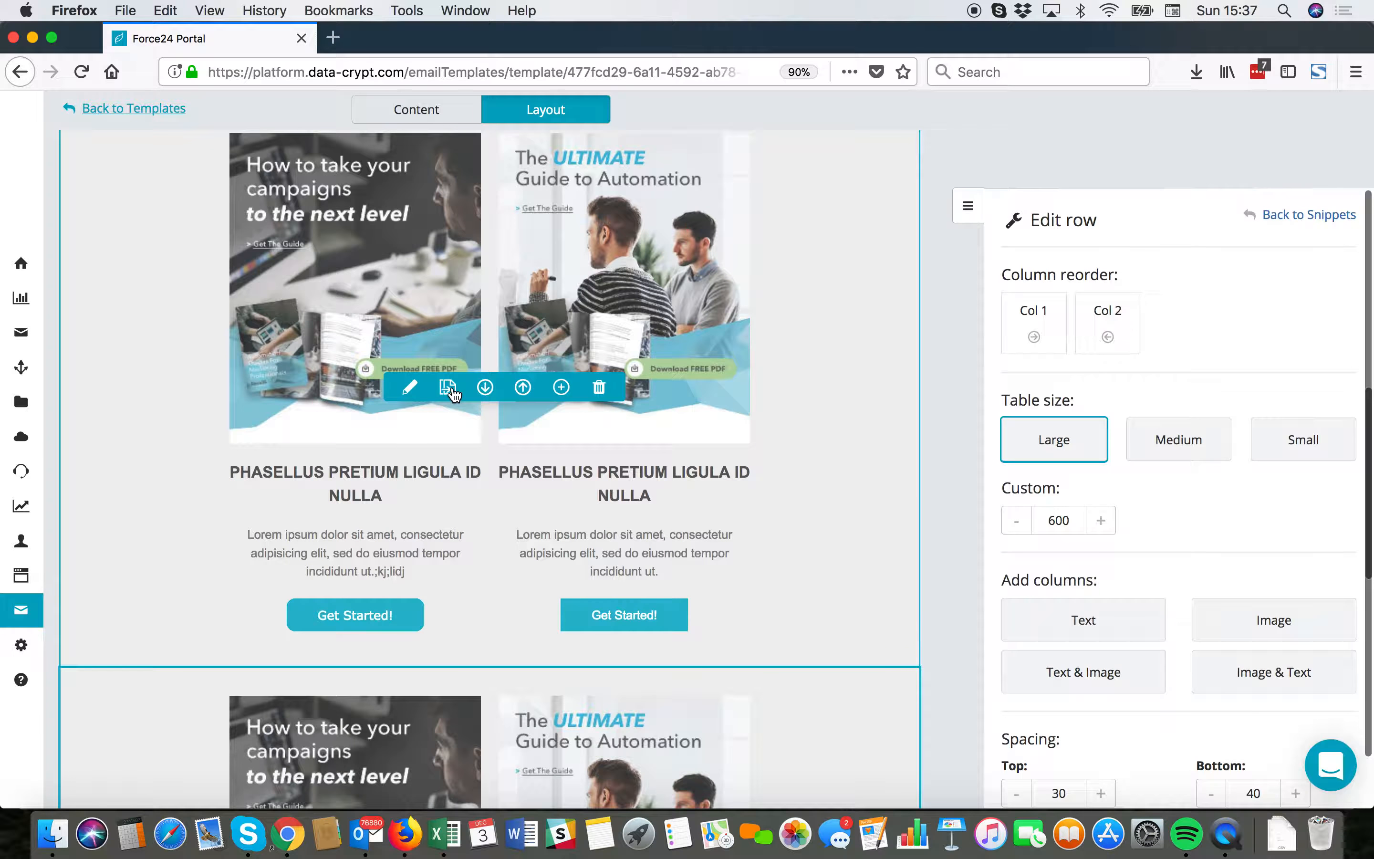
scroll(490, 457, down, 5)
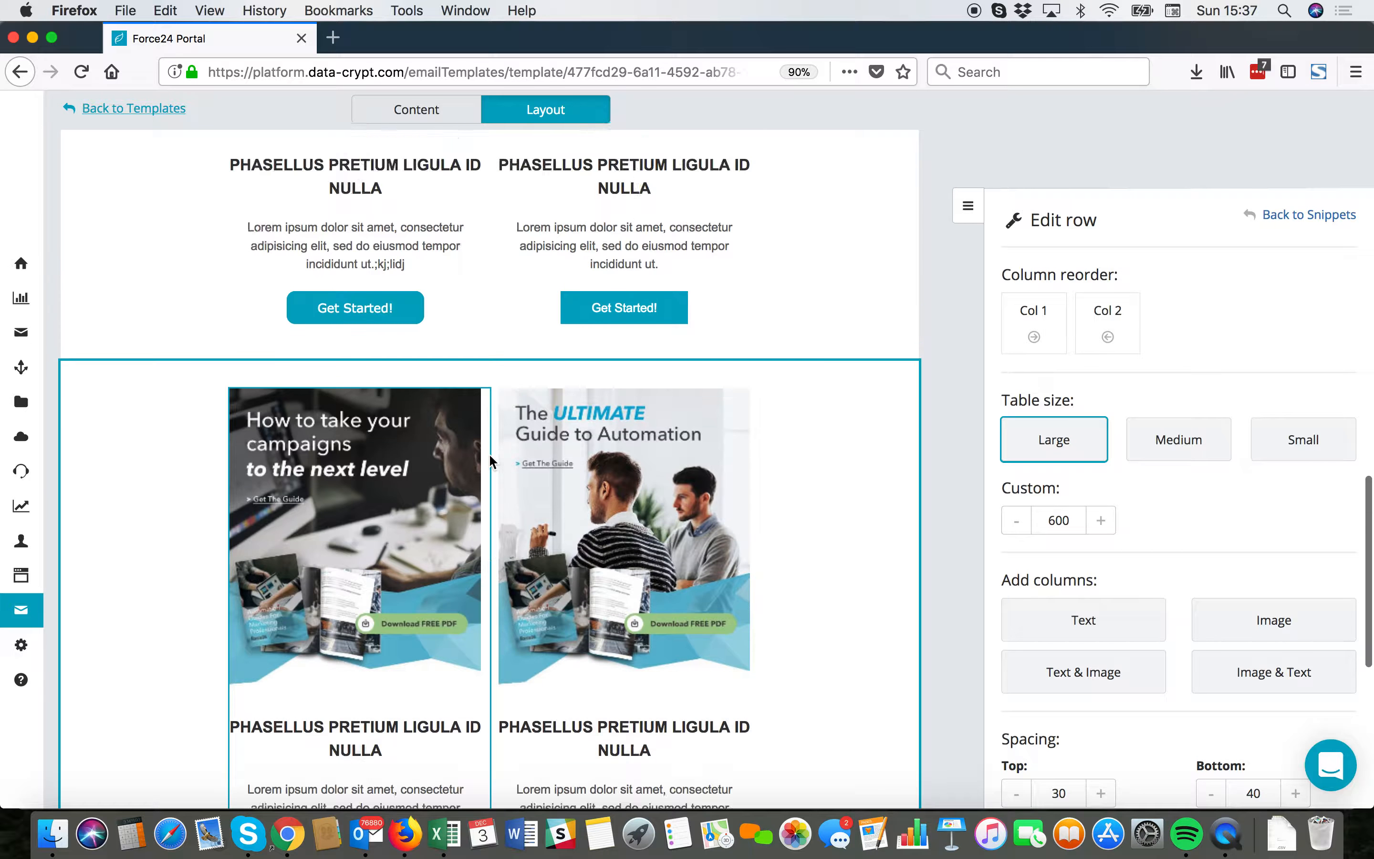
scroll(488, 453, up, 4)
- Move the upper two-column guides row above the GDPR row and back below it
mouse_move(483, 326)
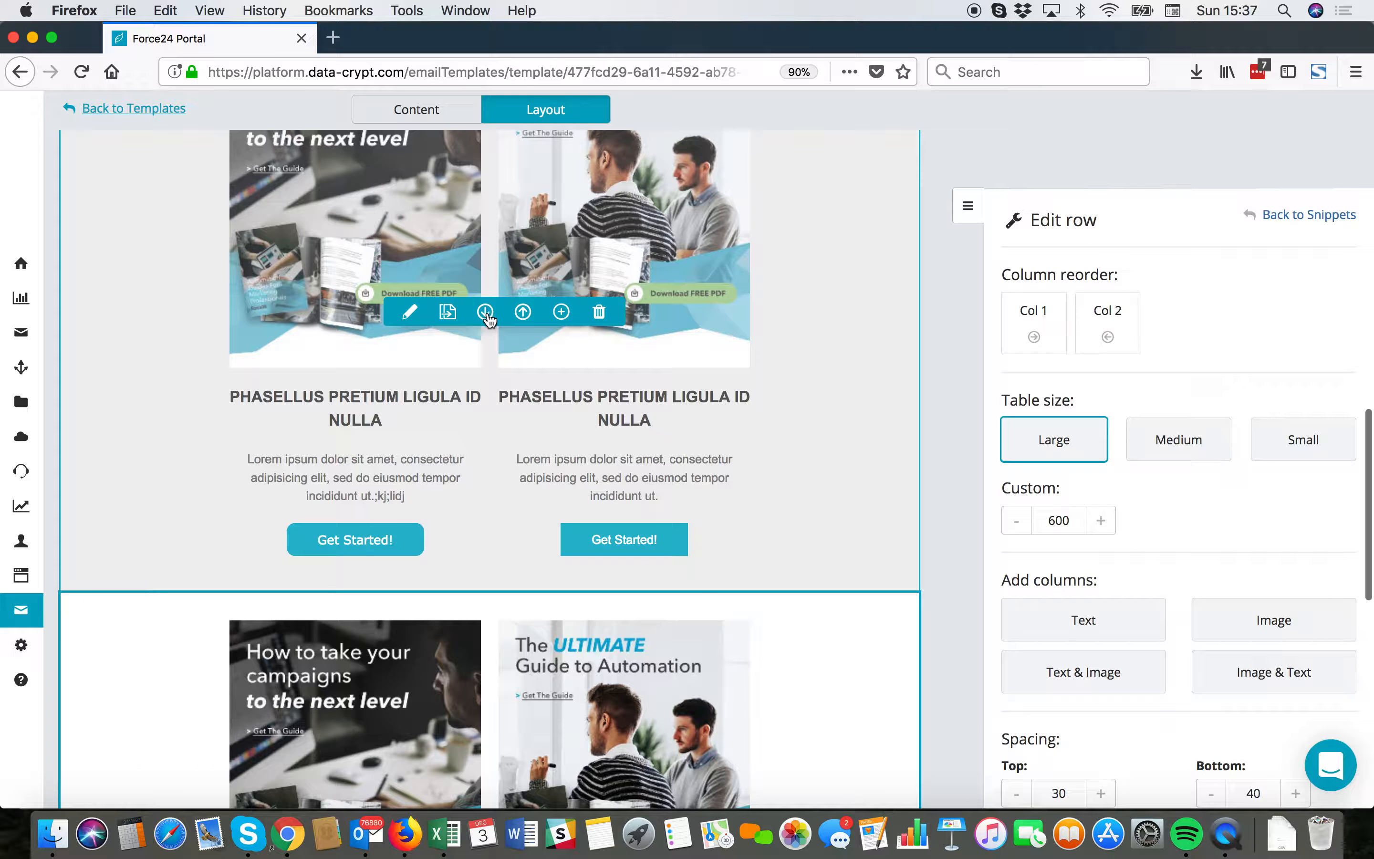
click(523, 311)
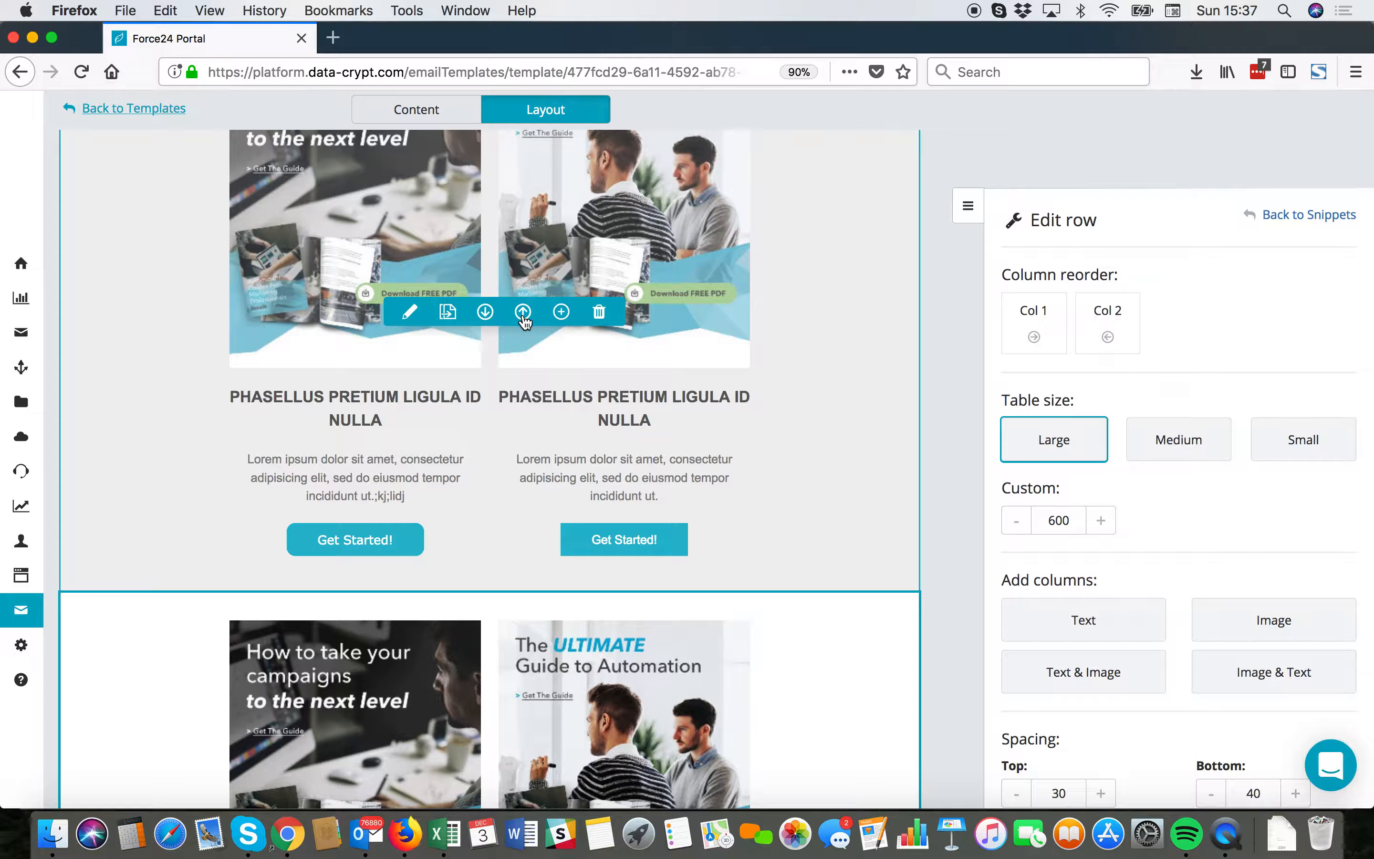
scroll(526, 322, down, 5)
scroll(526, 322, up, 2)
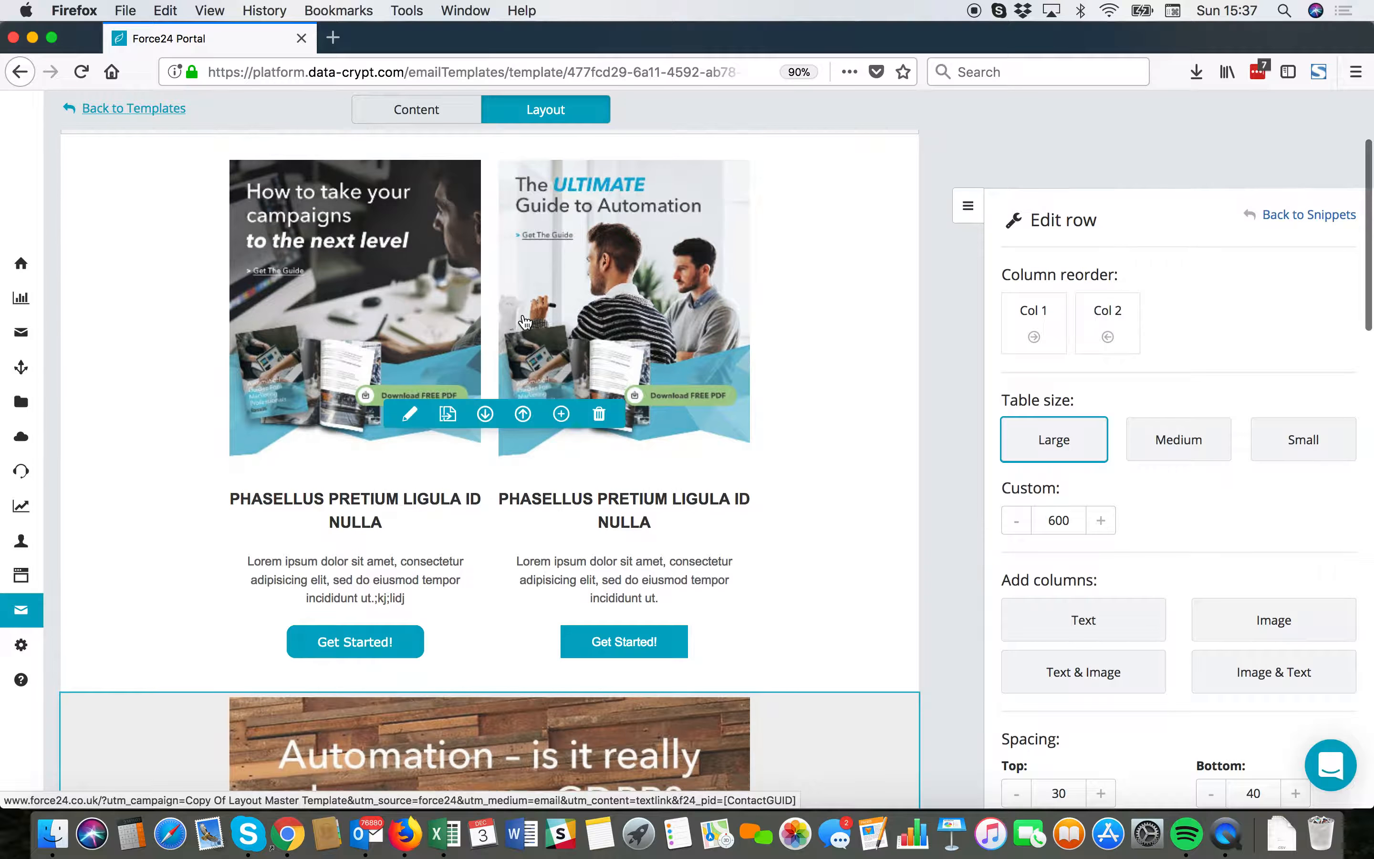
click(484, 410)
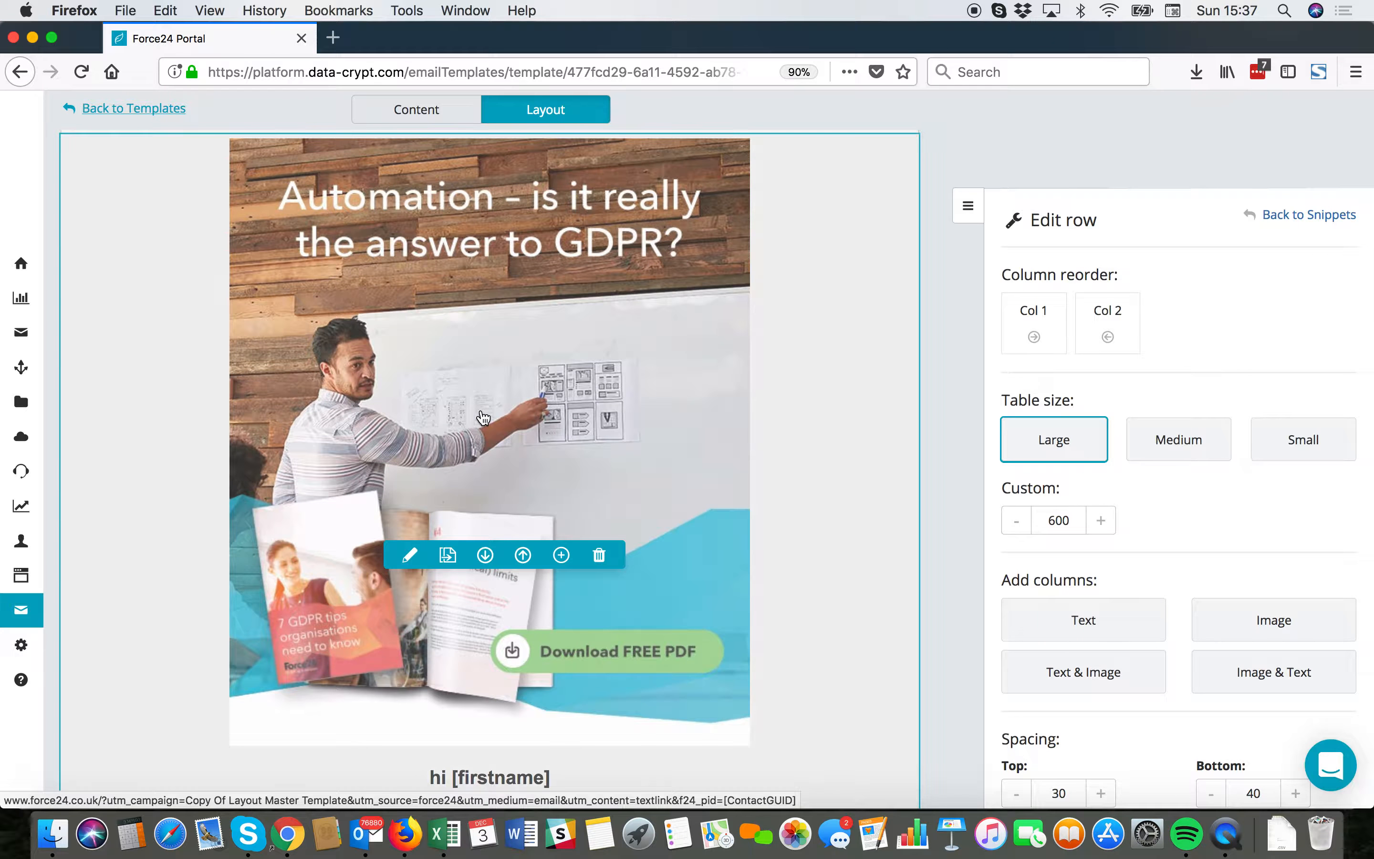
scroll(483, 418, down, 10)
scroll(482, 418, down, 2)
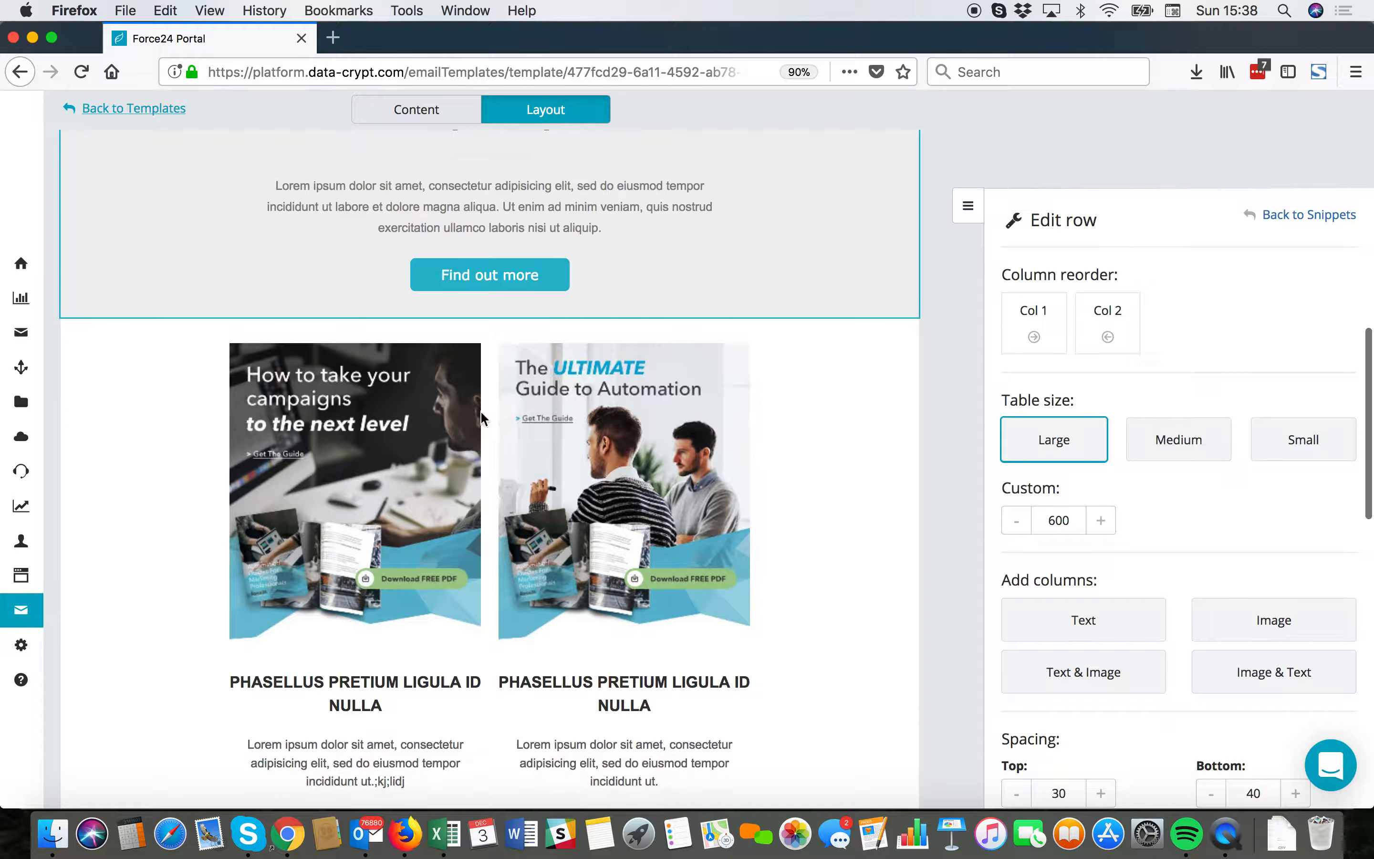
- Delete the extra two-column guides row and the image placeholder row above the footer, and return to the snippets
mouse_move(543, 593)
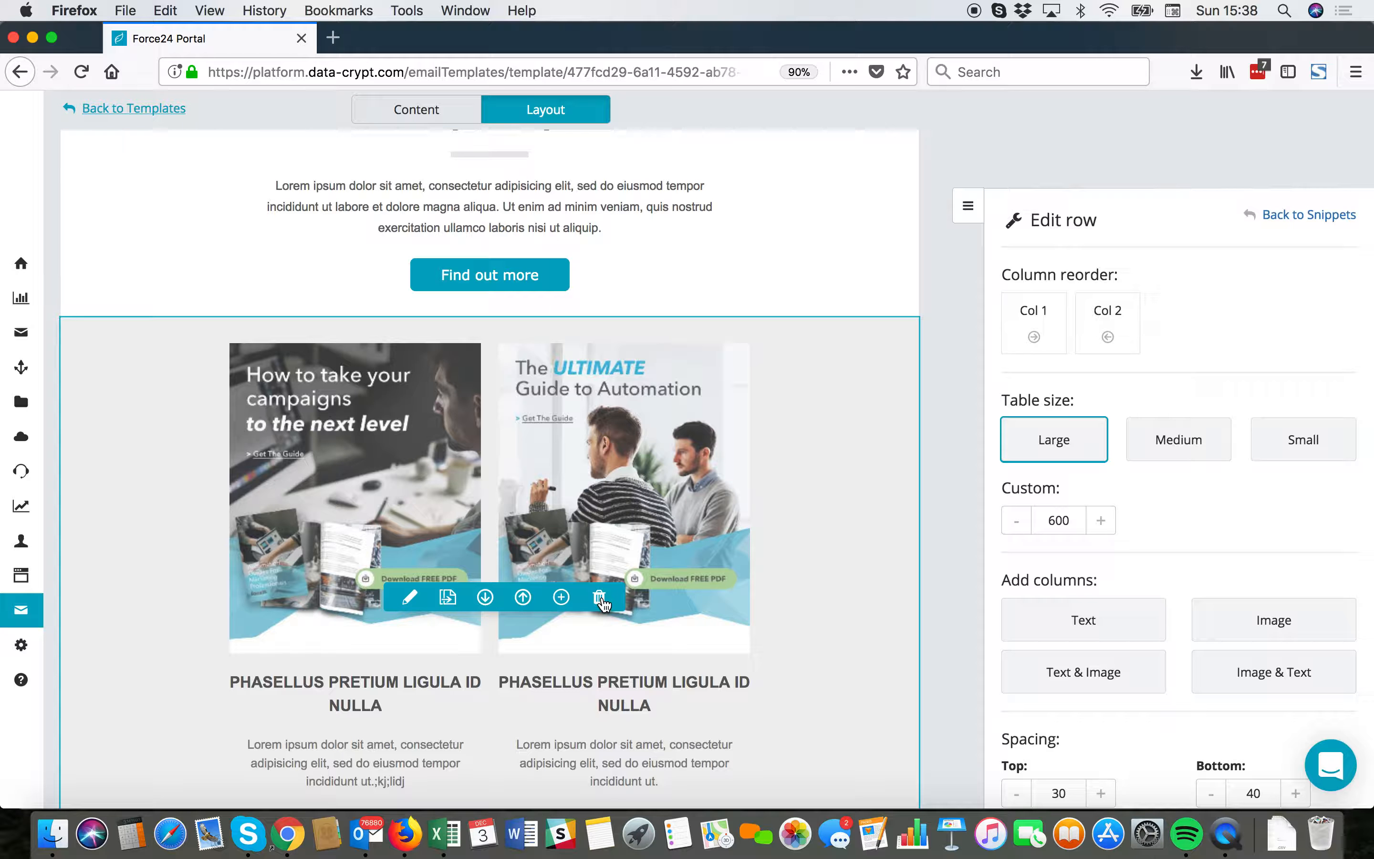
scroll(603, 604, down, 8)
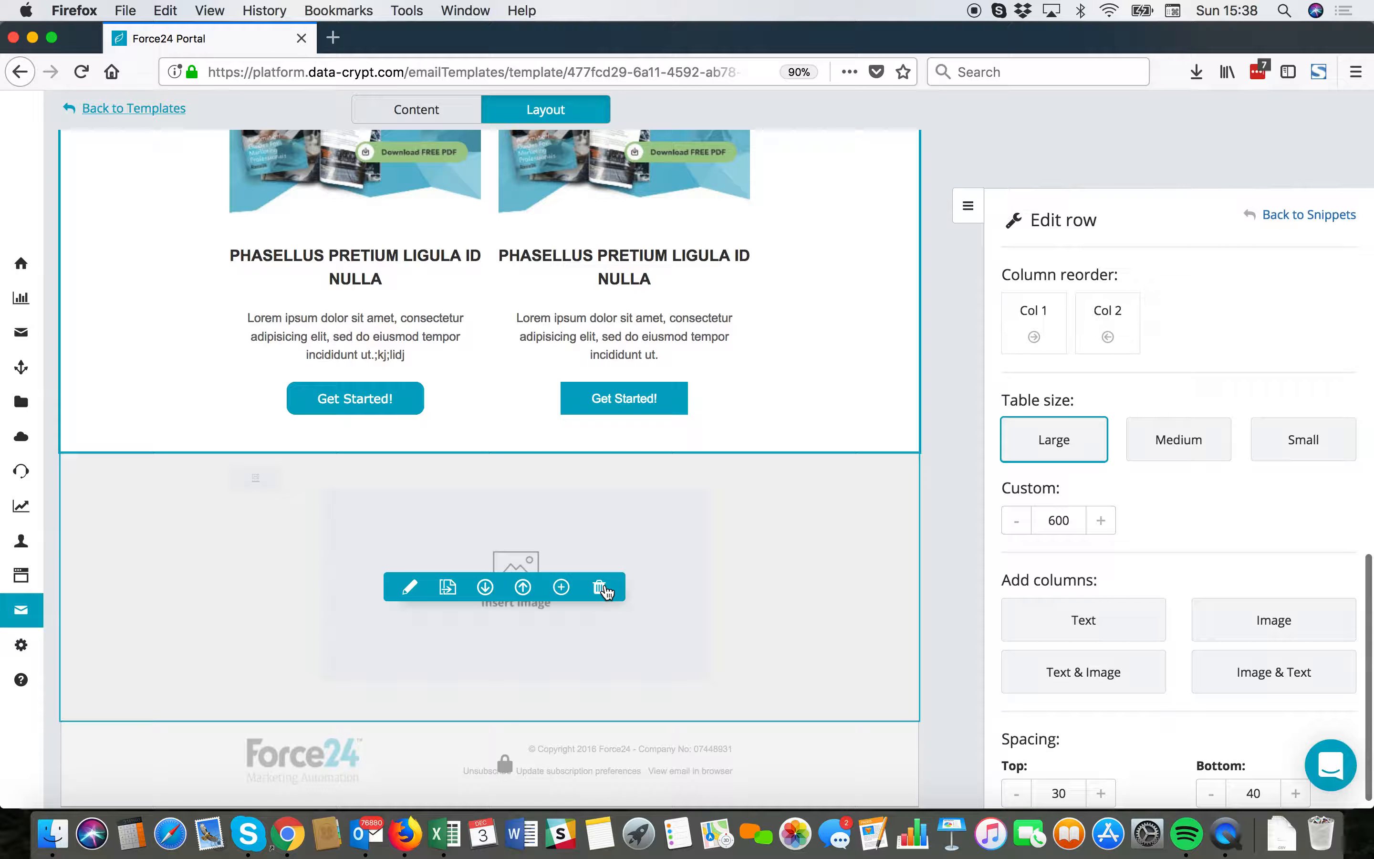
click(604, 585)
scroll(606, 585, up, 10)
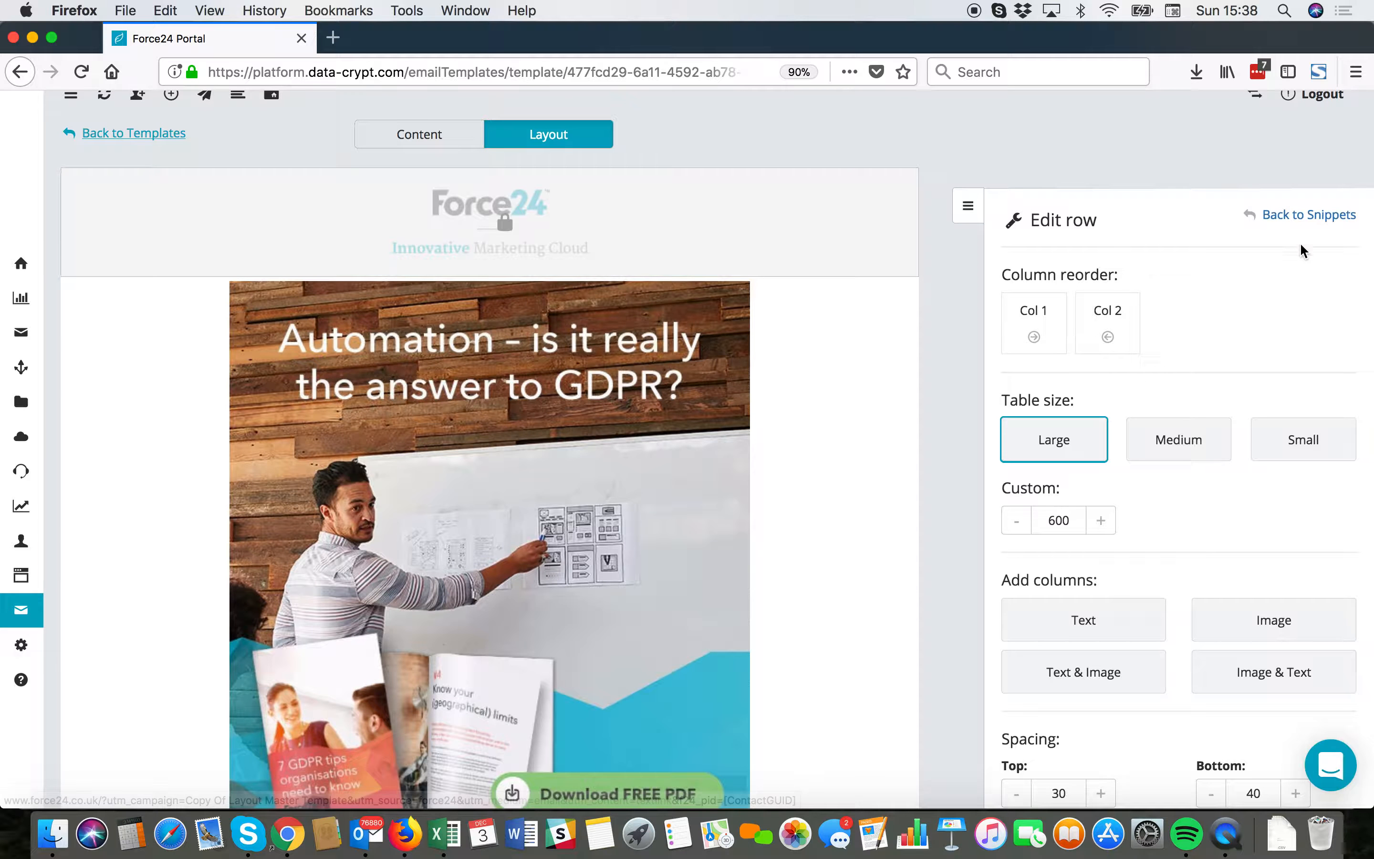
click(1294, 226)
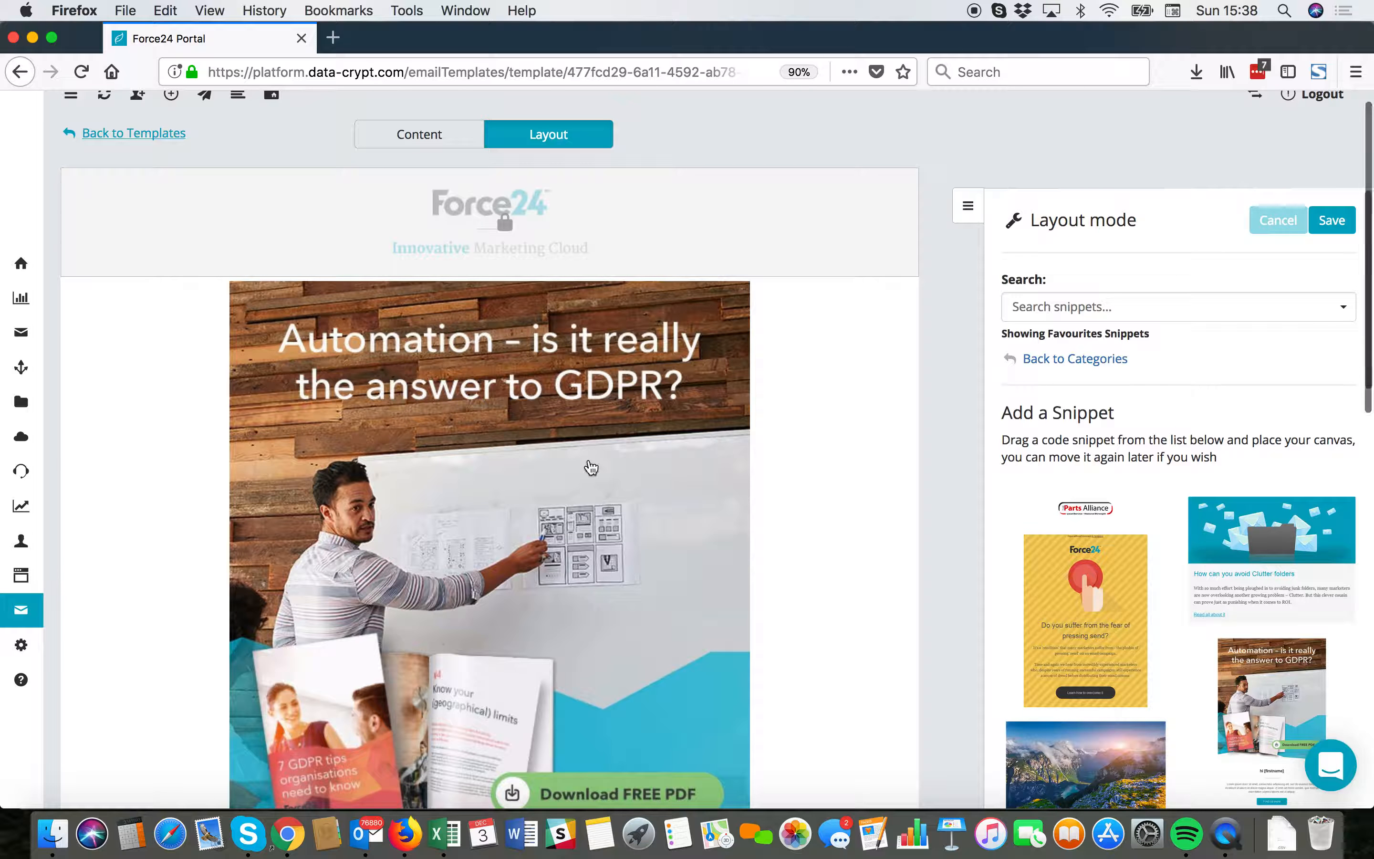
- Switch the template from layout to content editing, saving the pending layout changes
scroll(590, 467, down, 5)
scroll(590, 467, up, 8)
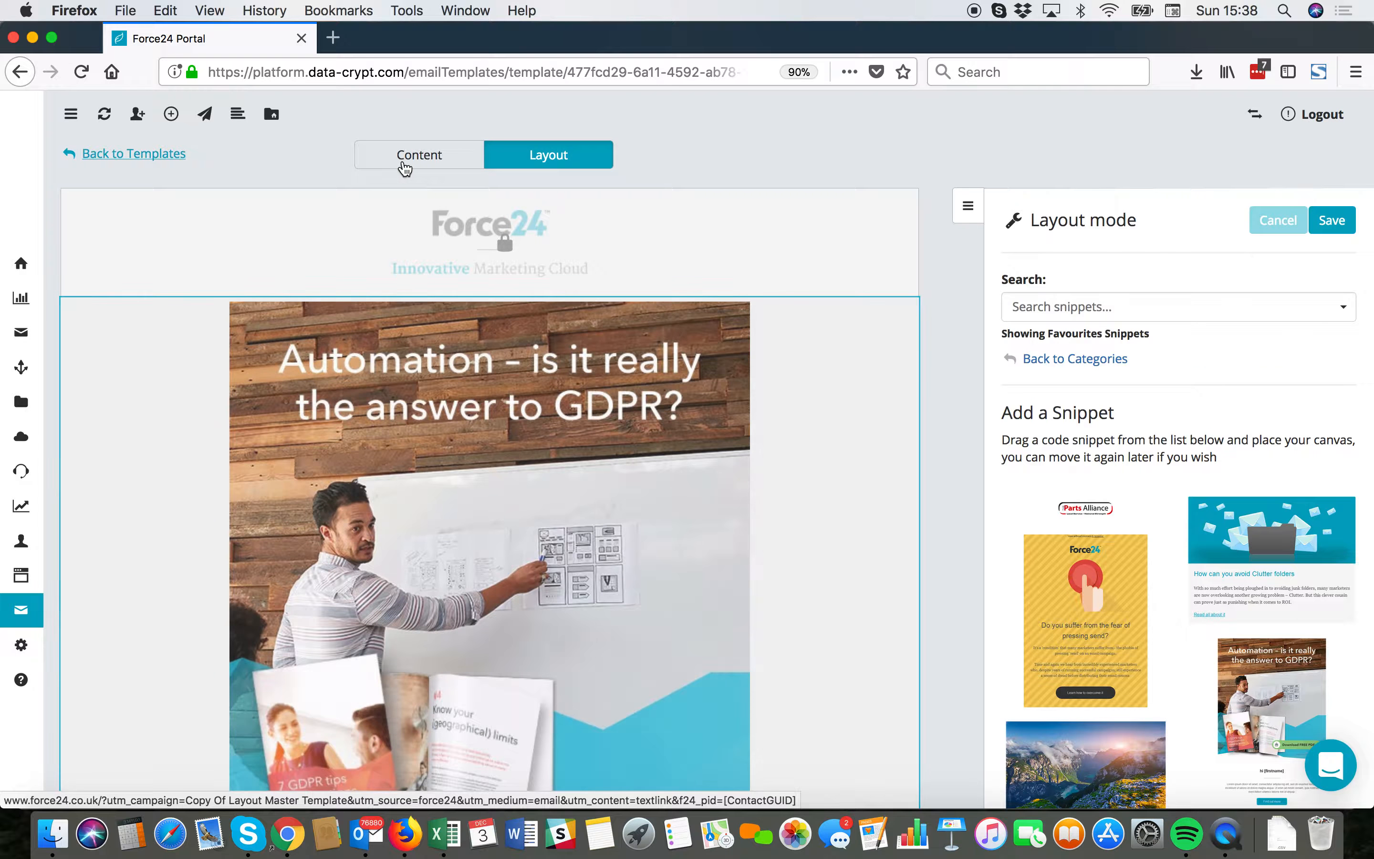
click(416, 159)
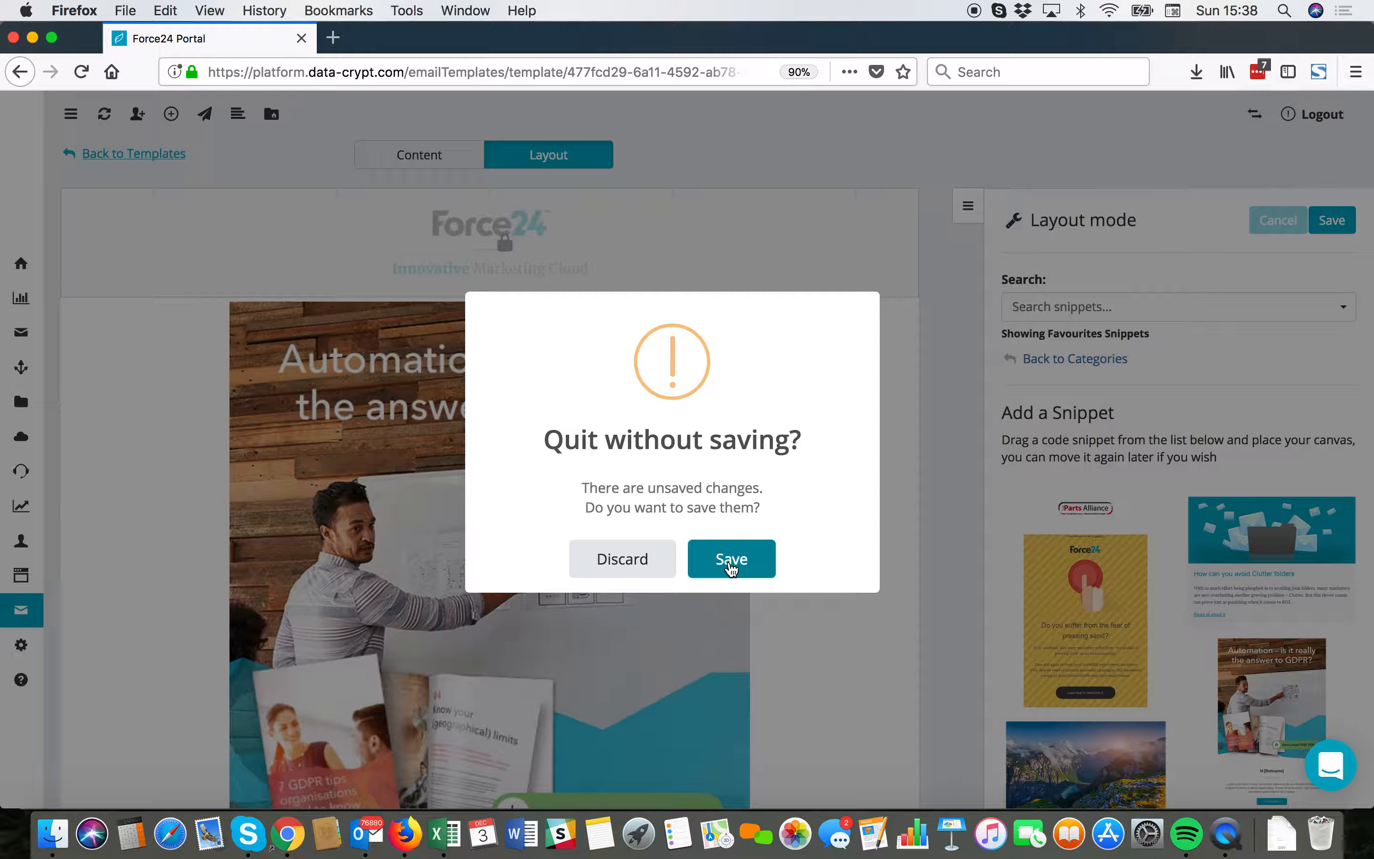
click(732, 567)
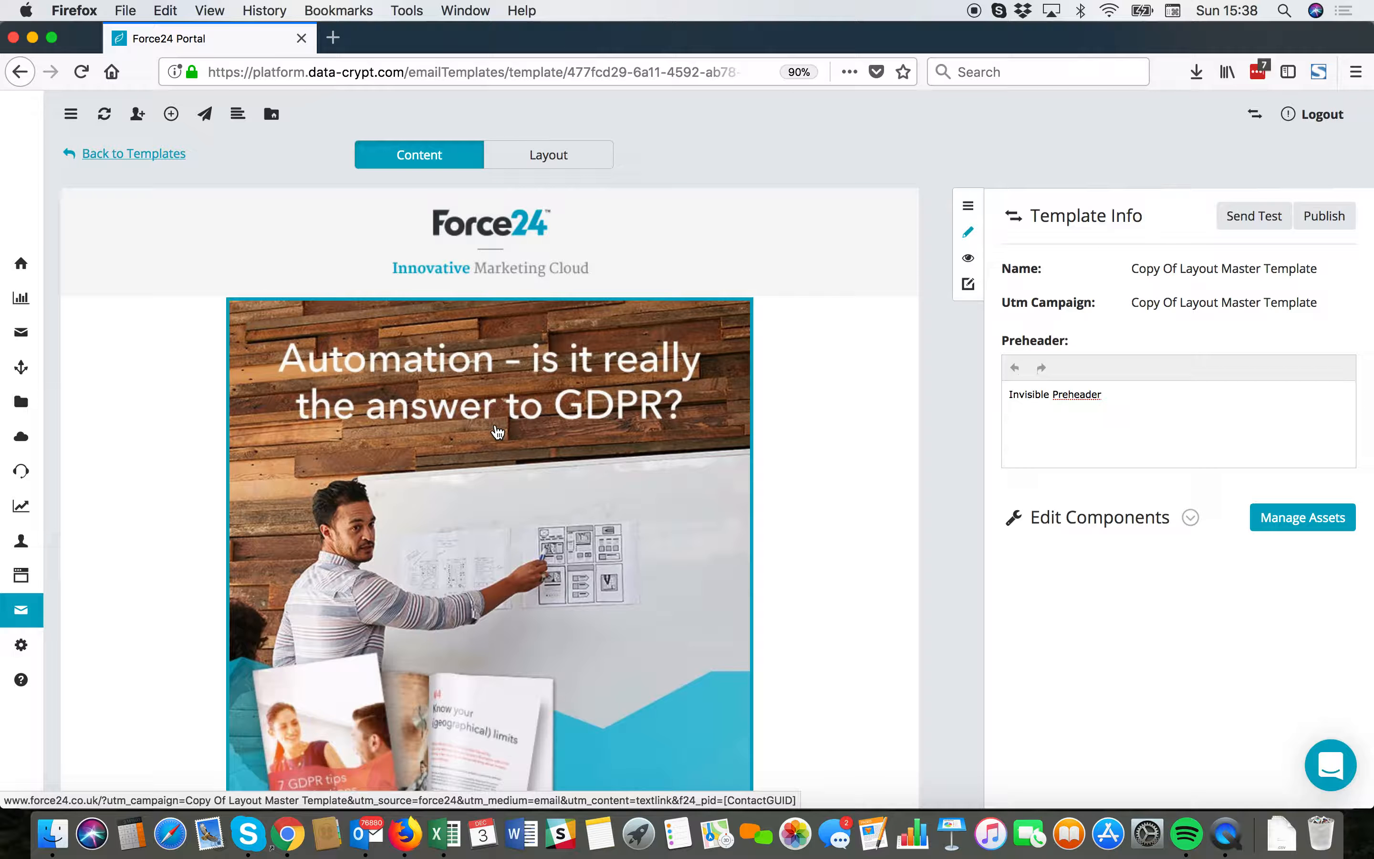
- Select the large GDPR hero image and load hero.jpg from the desktop as its replacement
scroll(498, 432, down, 10)
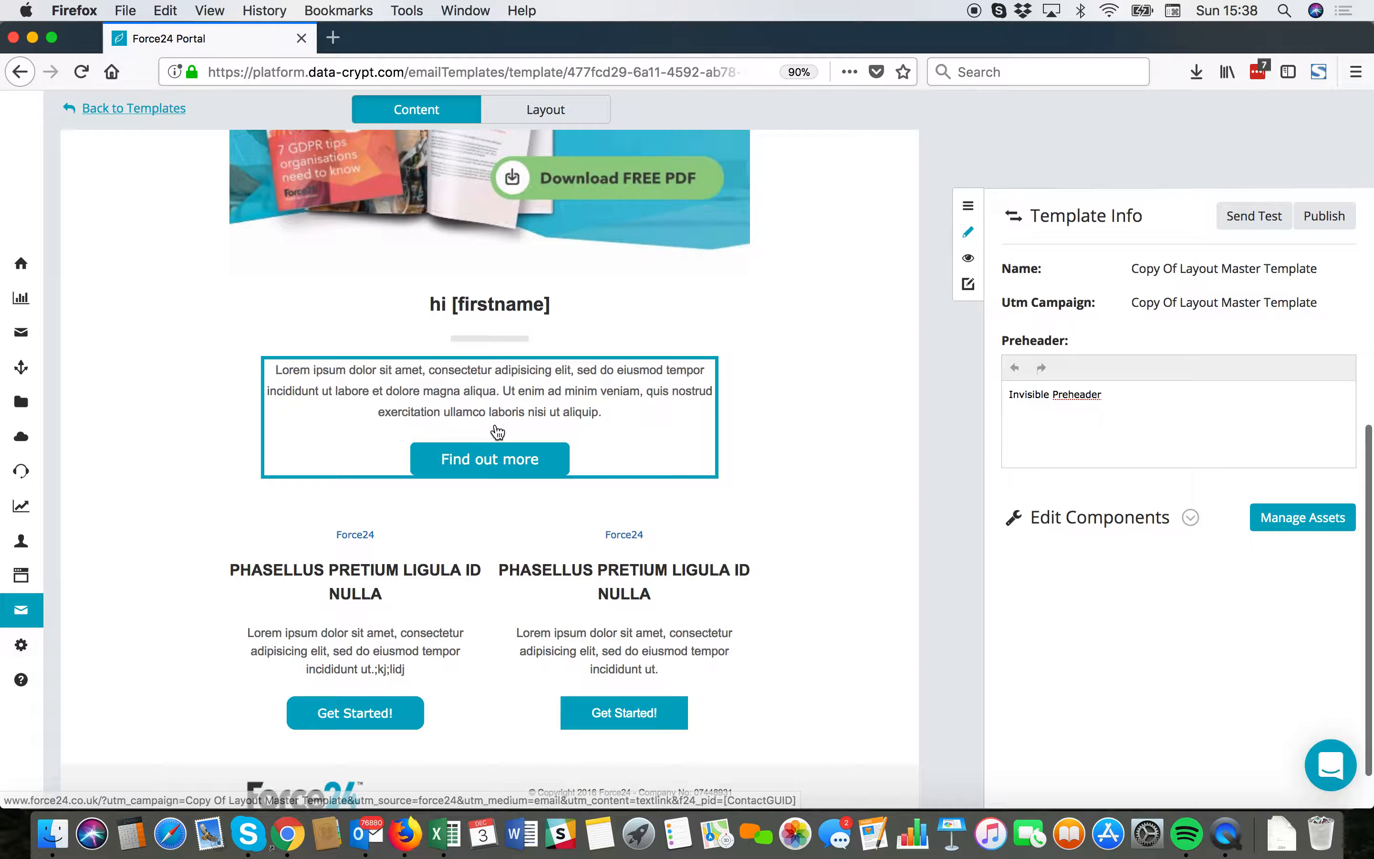
scroll(498, 432, up, 10)
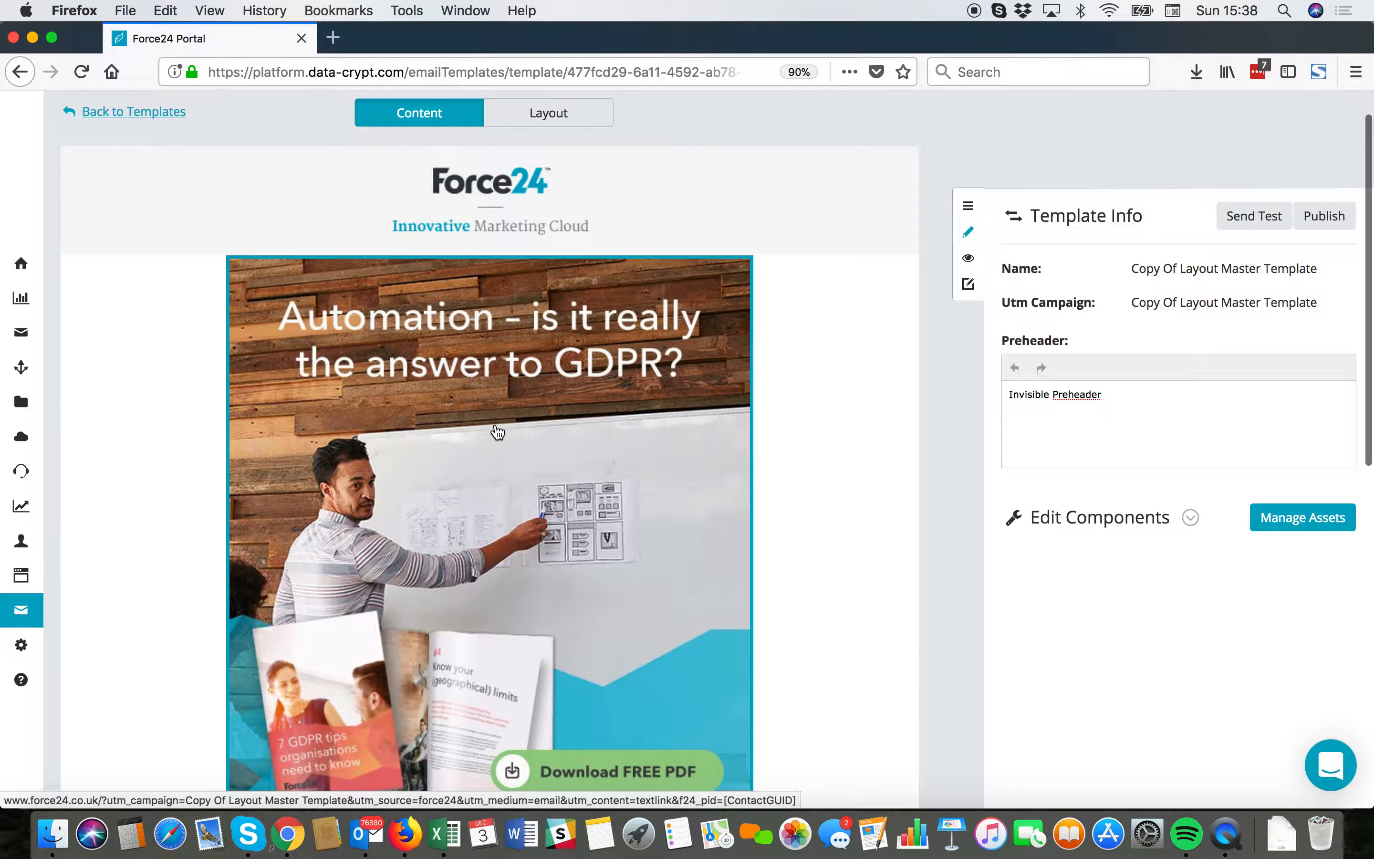
click(503, 494)
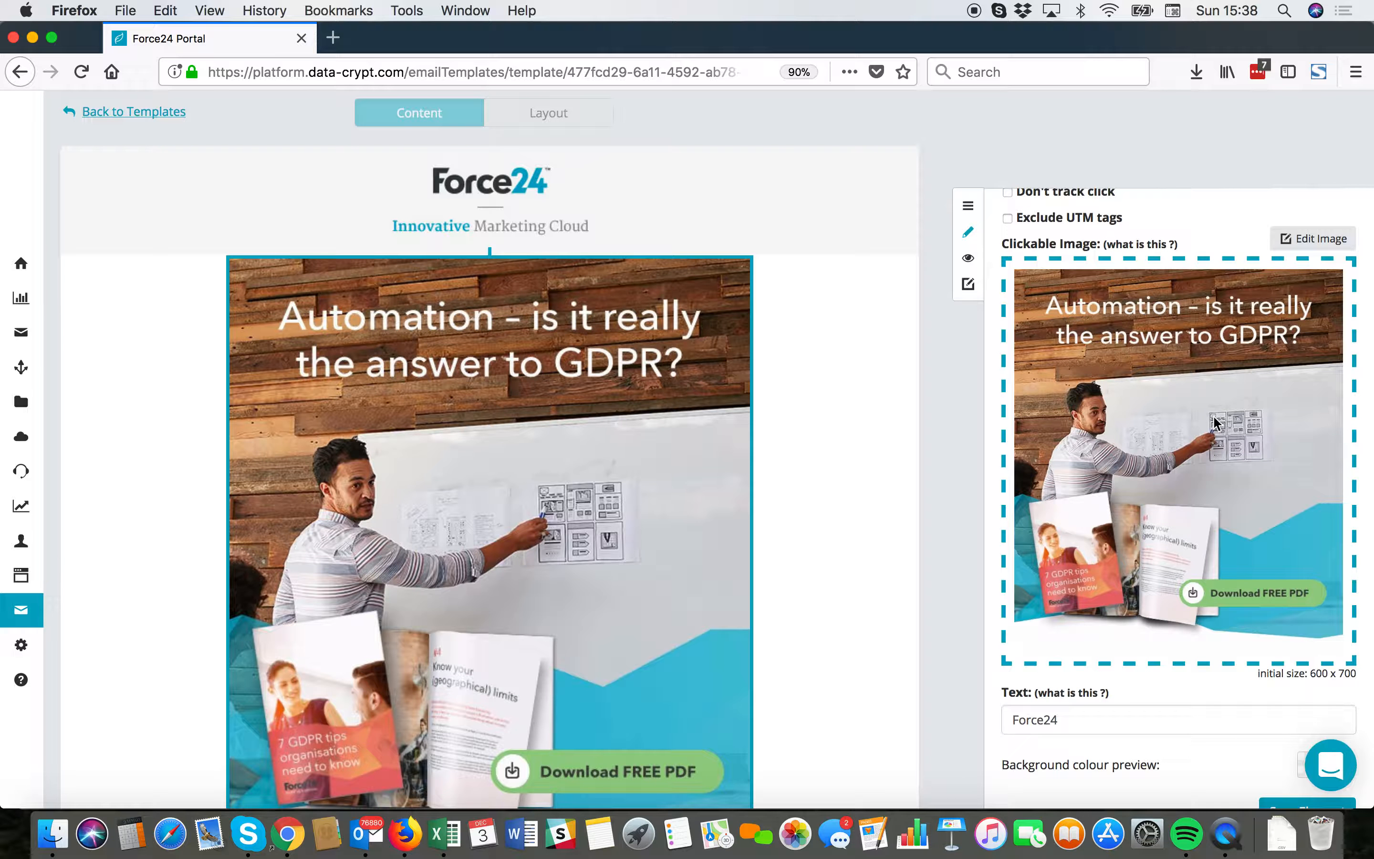
click(1075, 446)
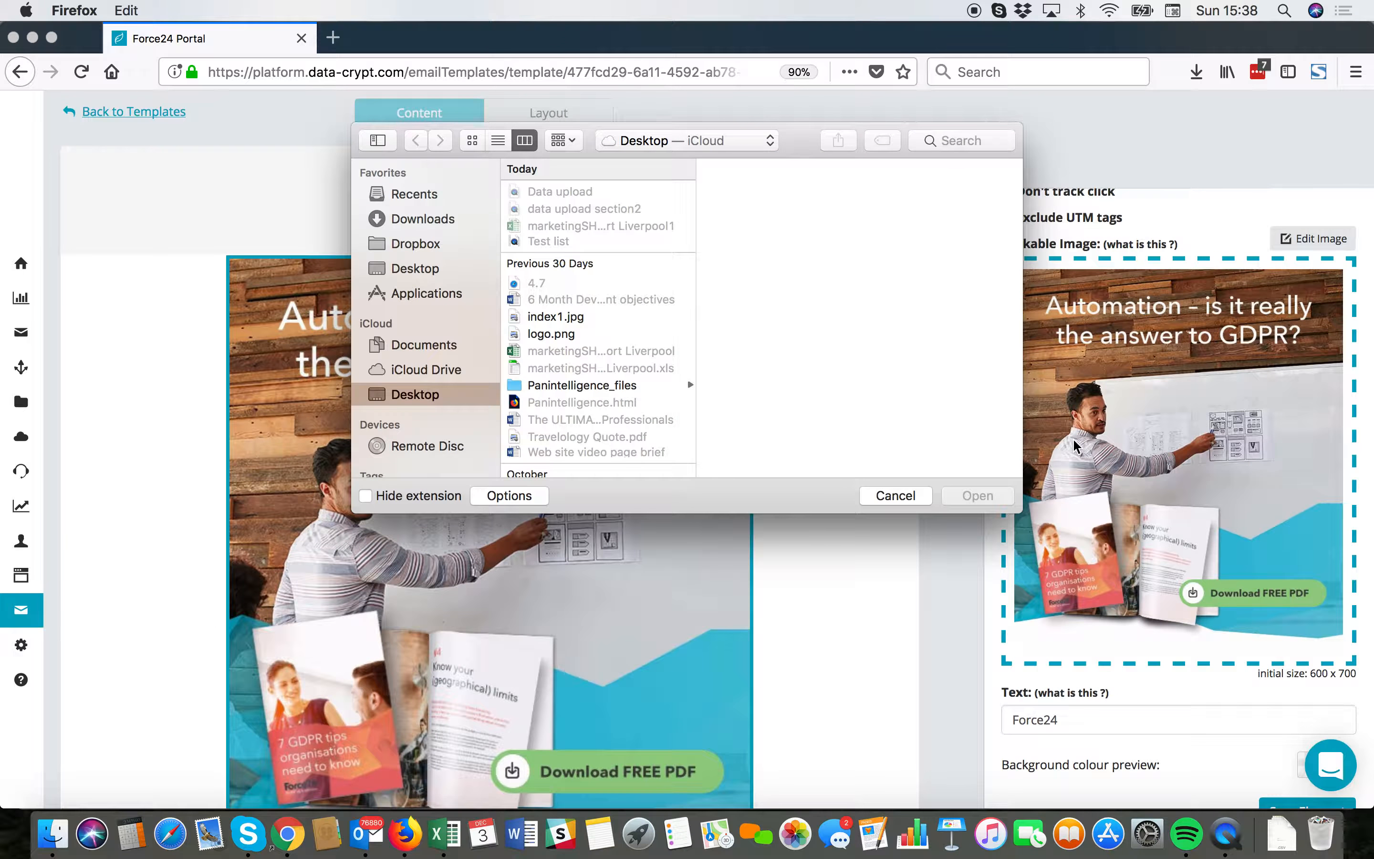
scroll(567, 332, down, 5)
click(561, 357)
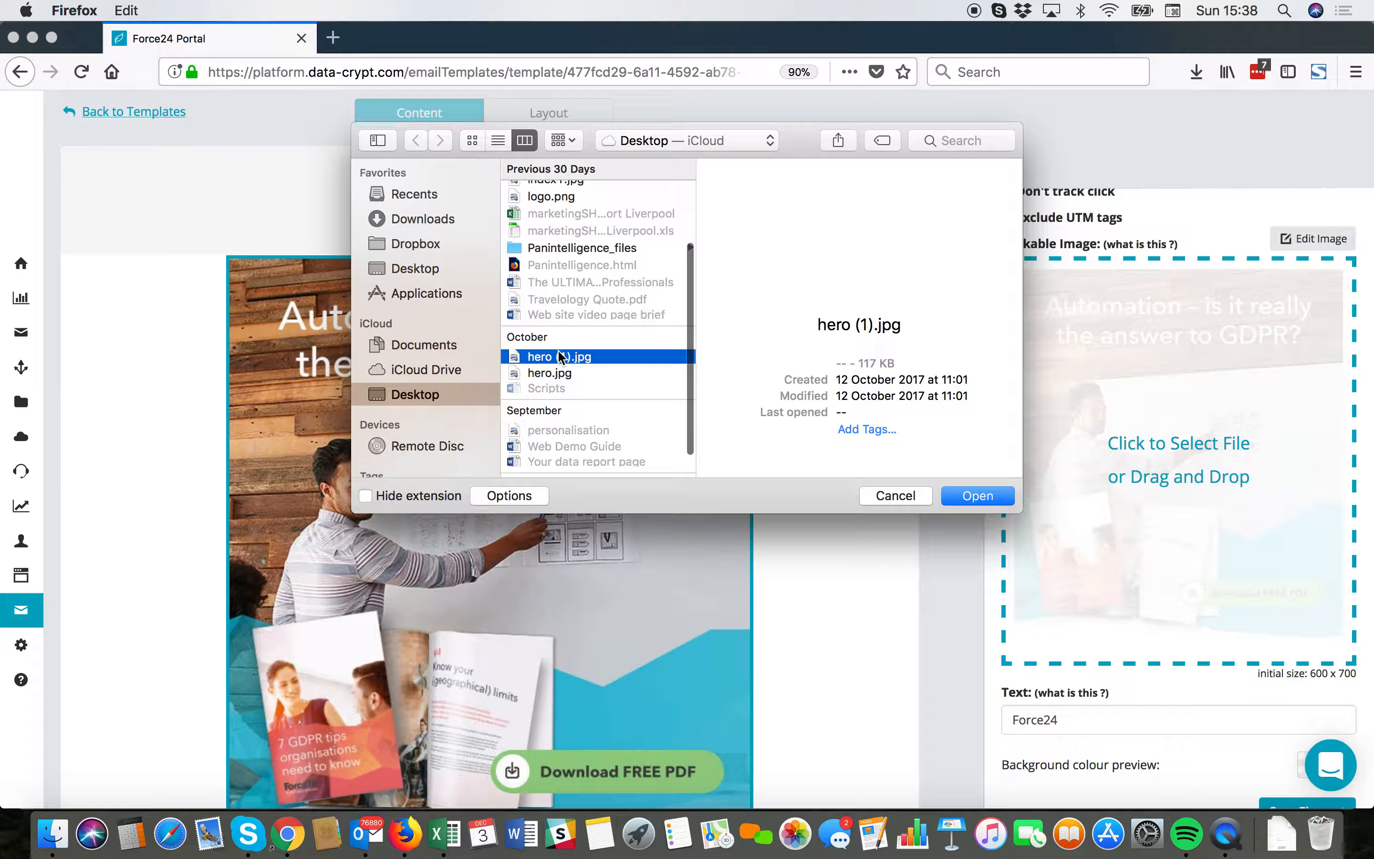
click(554, 375)
click(975, 496)
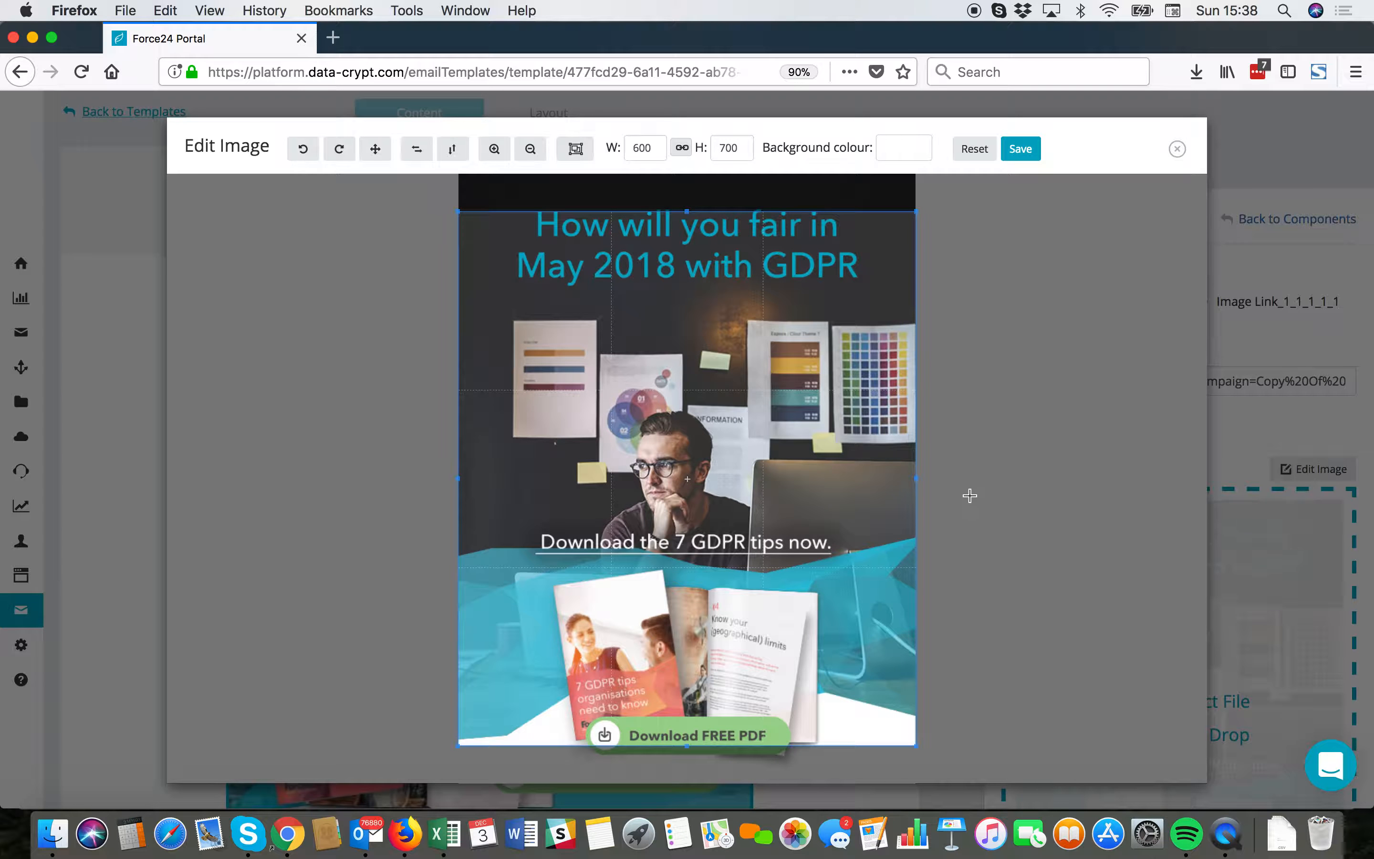
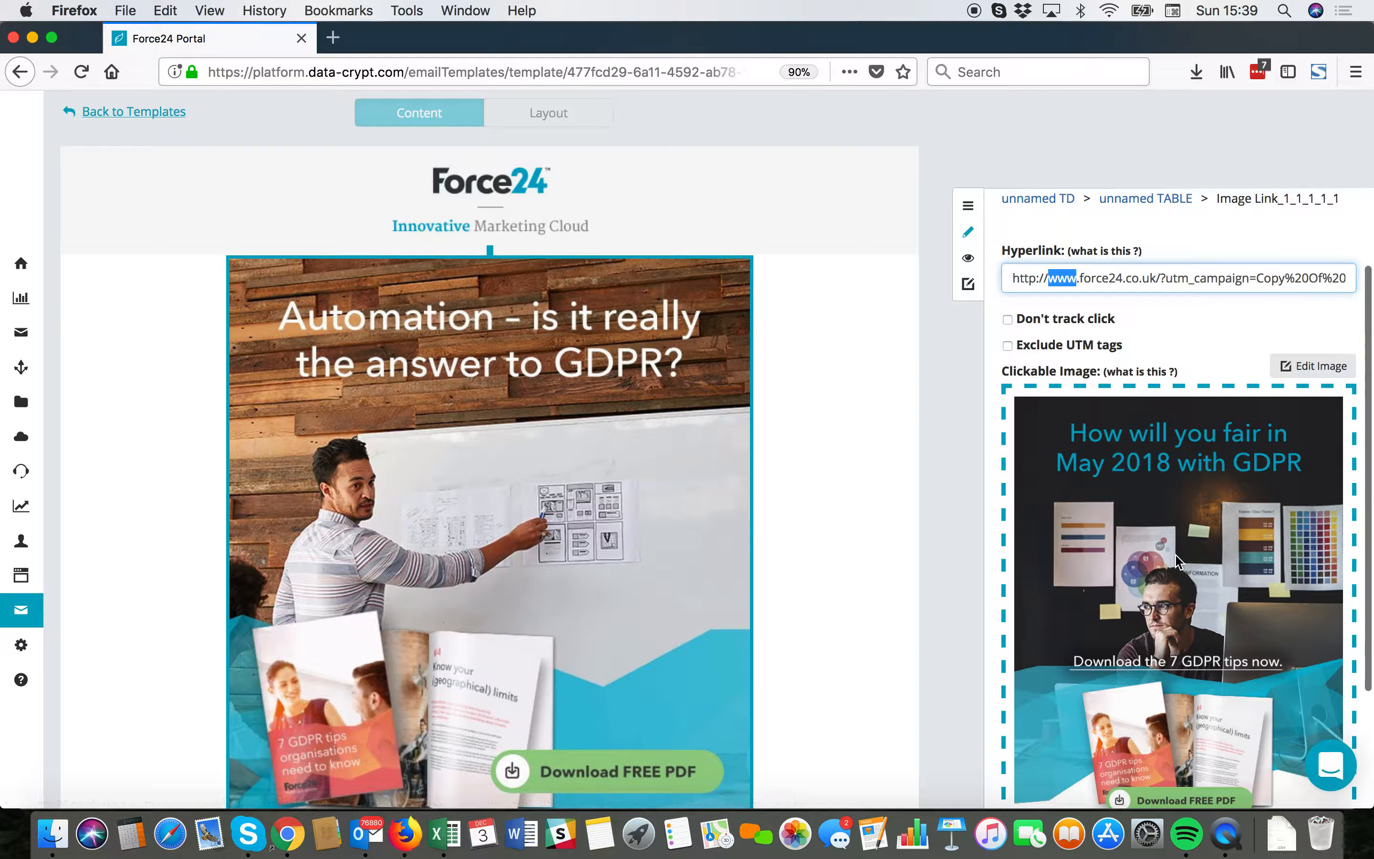
- Save the hero image element with its replacement picture
scroll(1175, 555, down, 4)
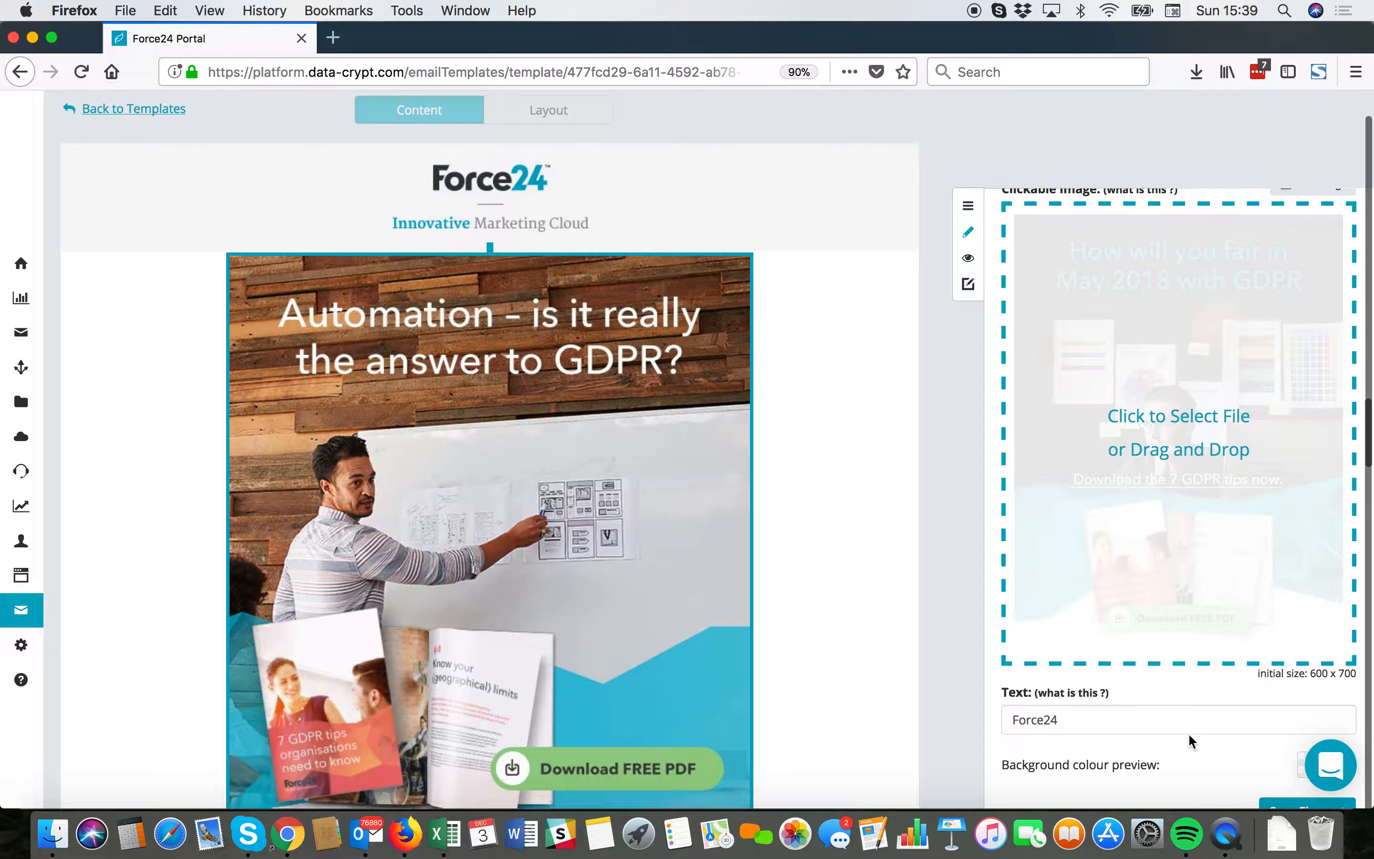
scroll(1188, 733, down, 3)
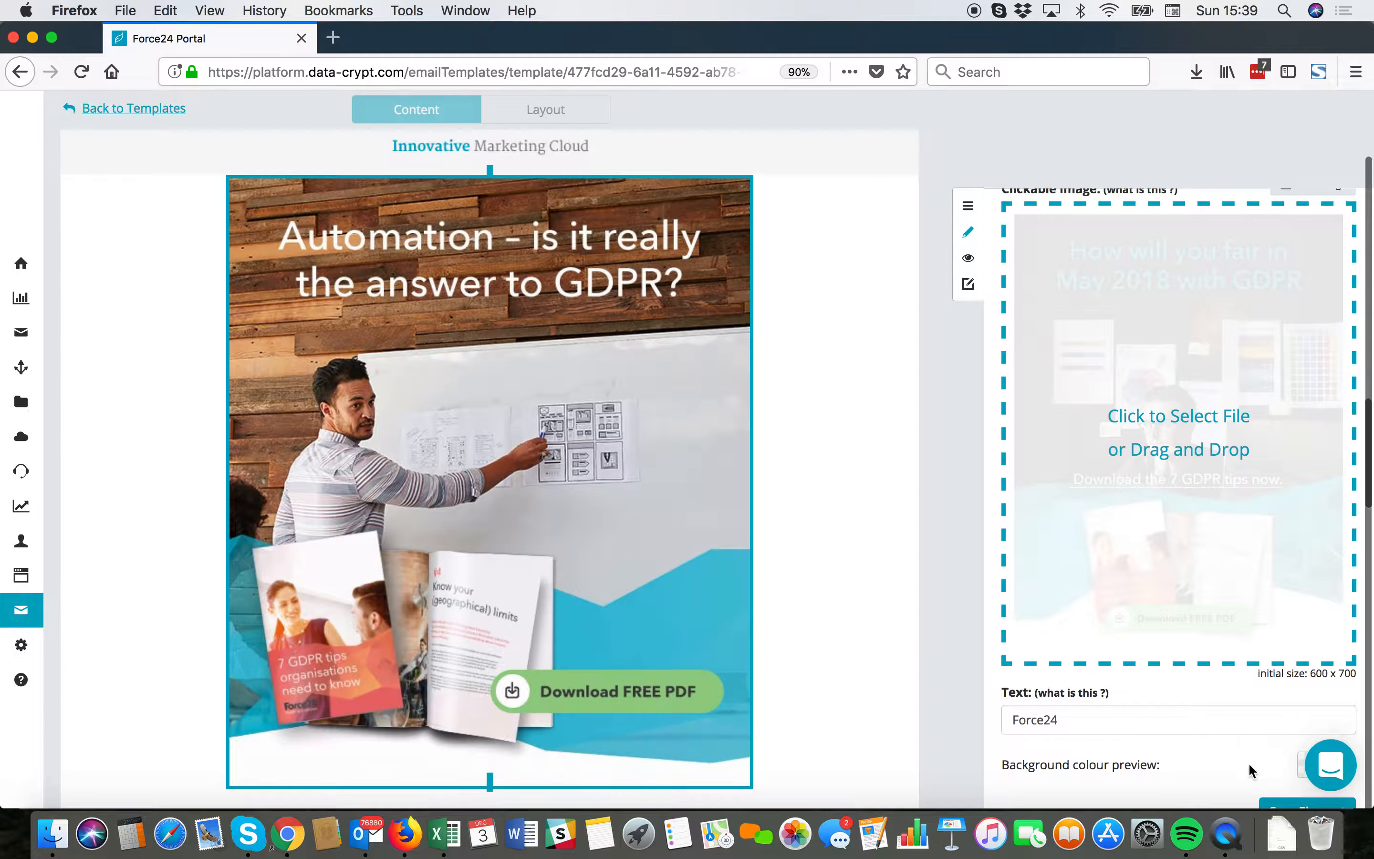
click(1292, 804)
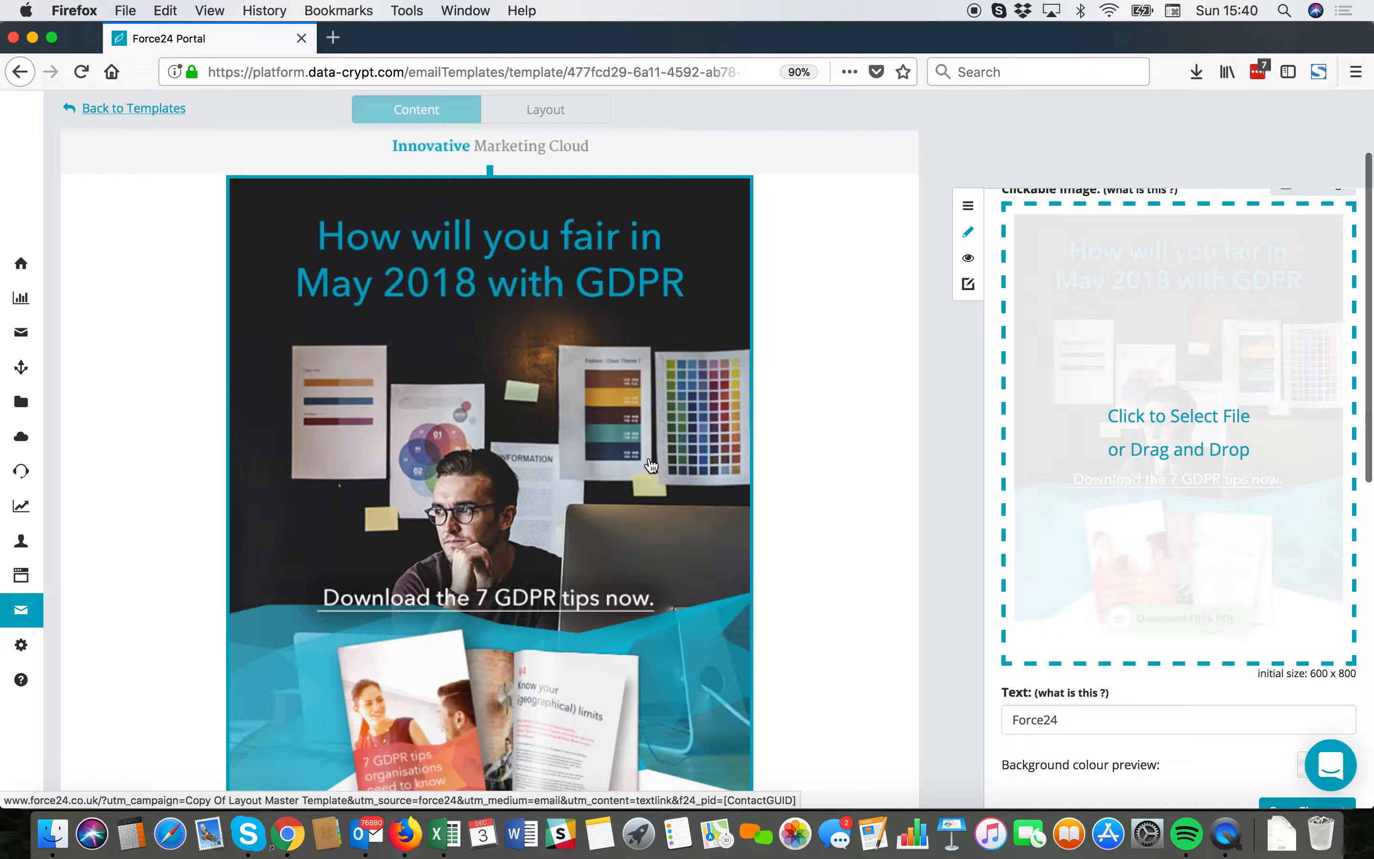
- Review the updated hero image and the content rows below it in the template
scroll(650, 465, down, 3)
scroll(651, 465, down, 10)
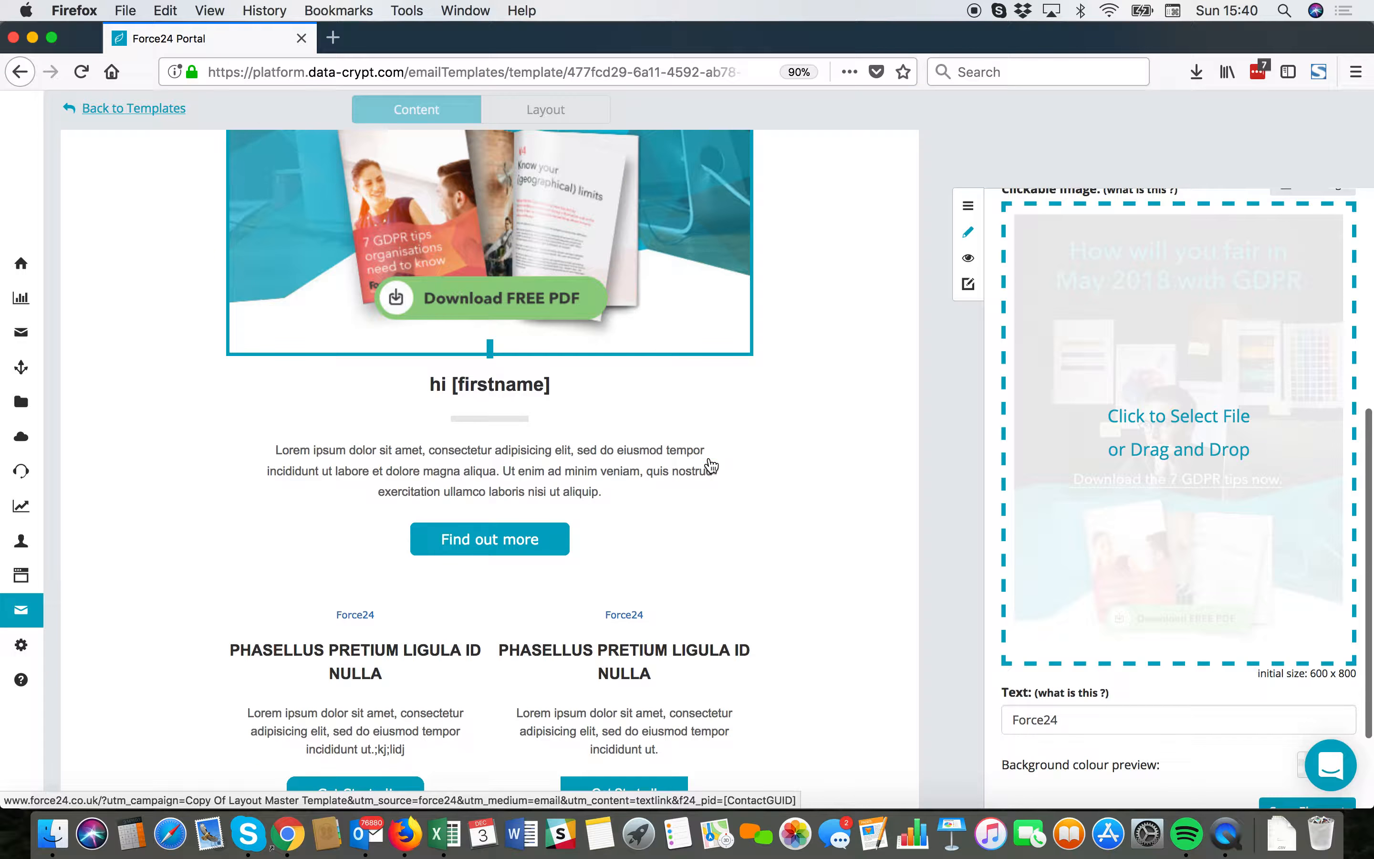
scroll(970, 433, down, 2)
scroll(970, 433, up, 4)
scroll(971, 433, down, 4)
scroll(970, 432, up, 3)
scroll(969, 431, up, 7)
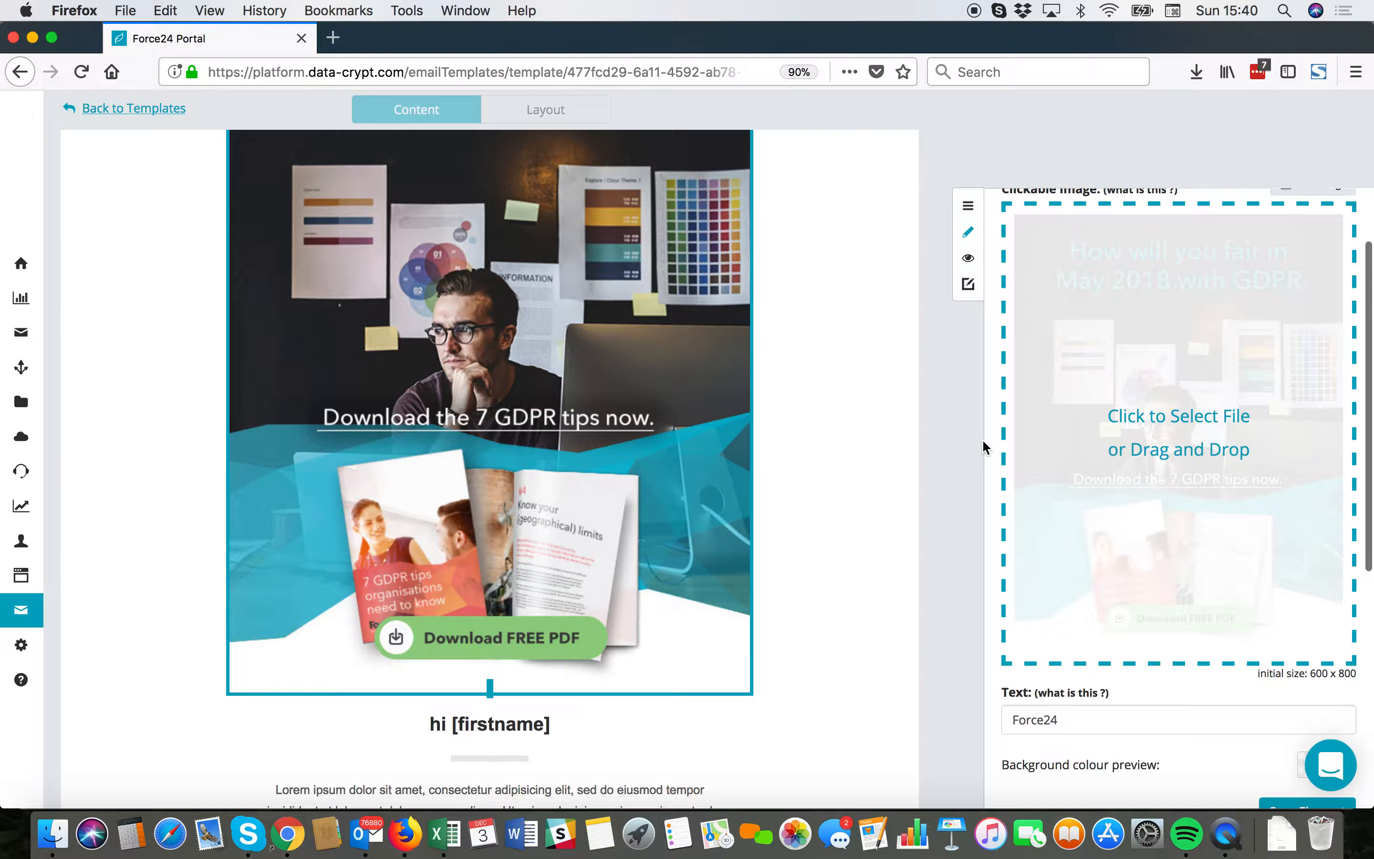
- Open the lorem ipsum paragraph under the greeting and replace its ending after "sed do eiu" with "ajdkajds"
scroll(982, 439, down, 3)
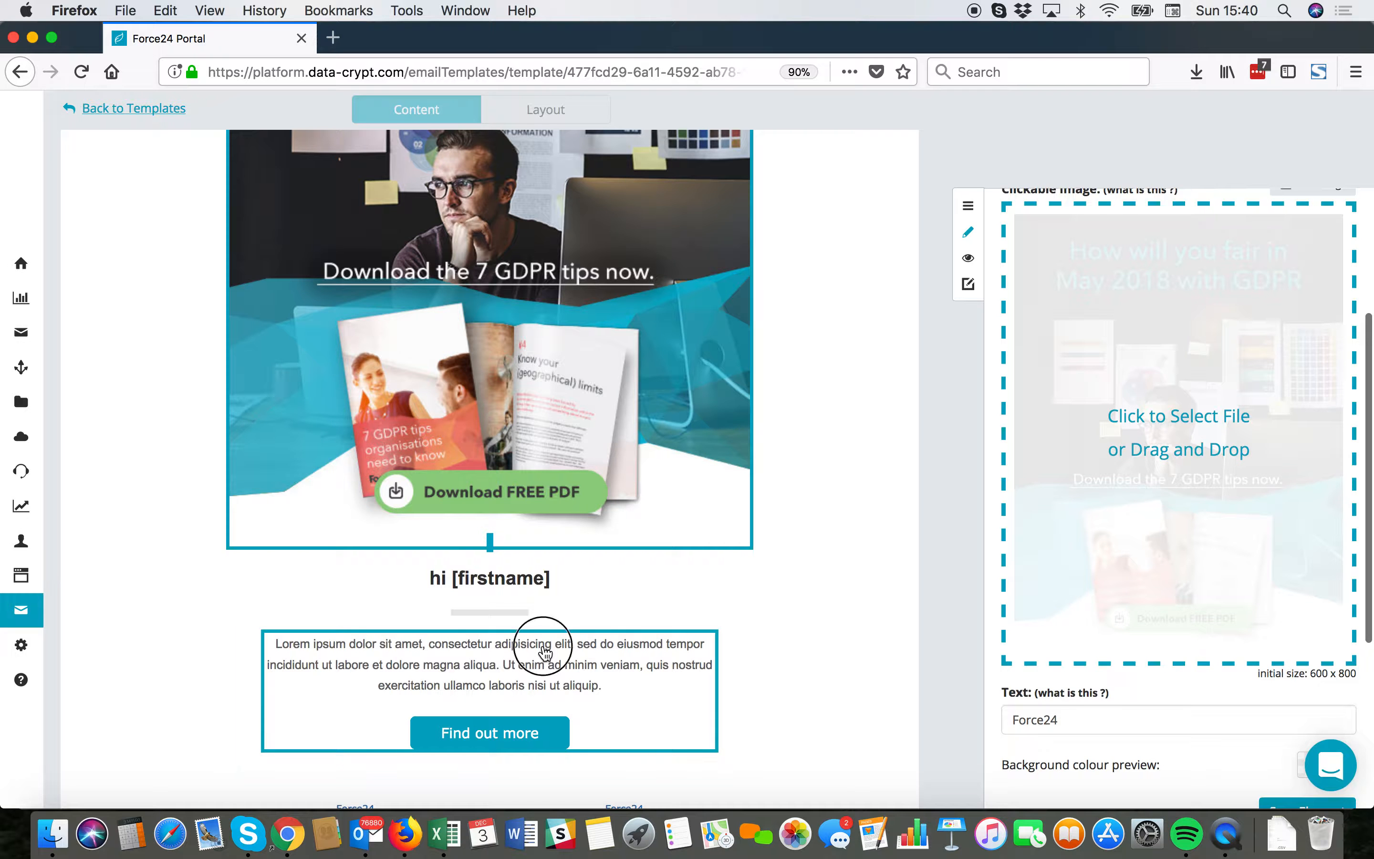
click(542, 651)
drag(1139, 518, 1027, 483)
text(ajdkajds)
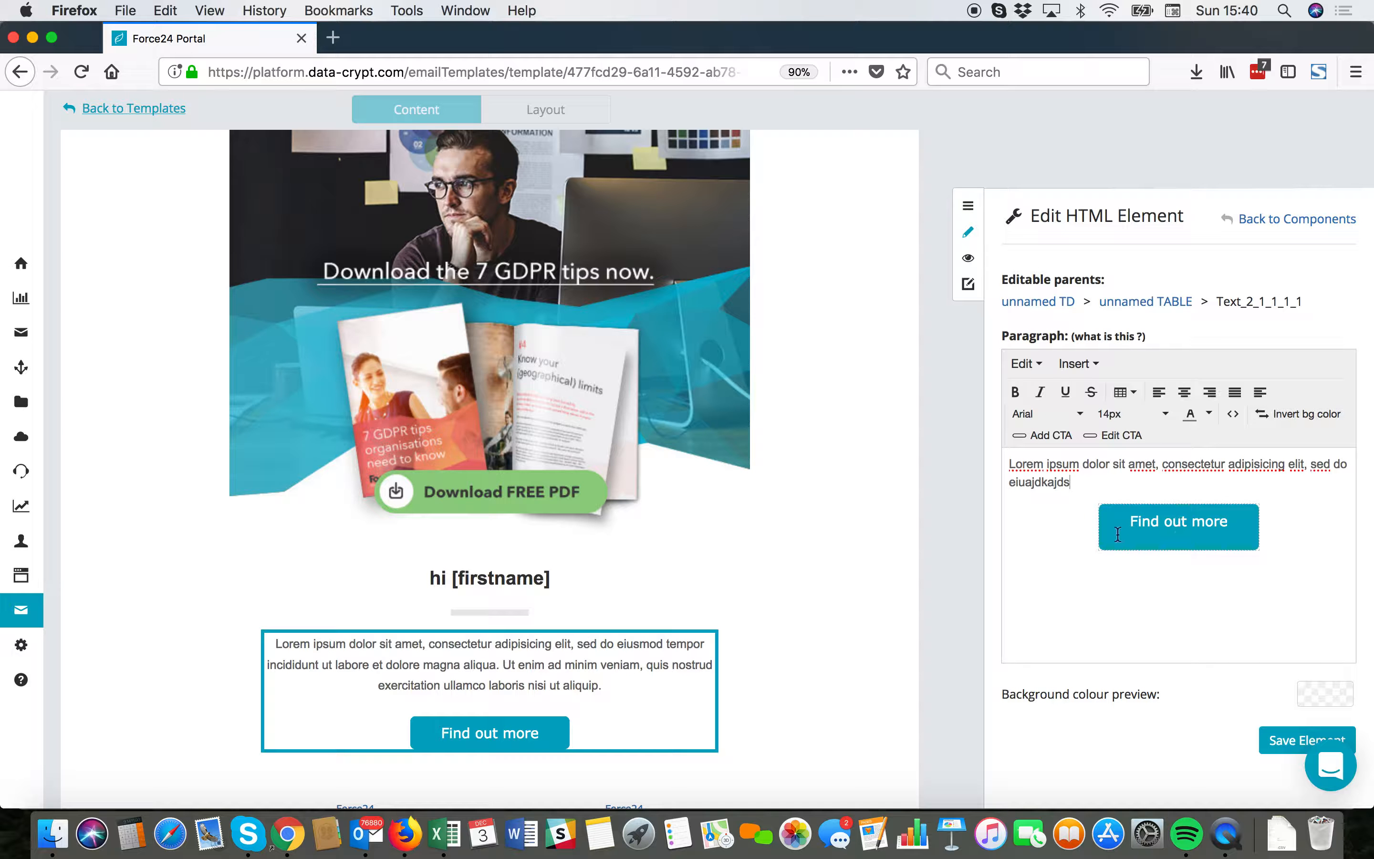
- Change the paragraph's "Find out more" button text to "Find out moresaaSas" and update the button
click(1110, 436)
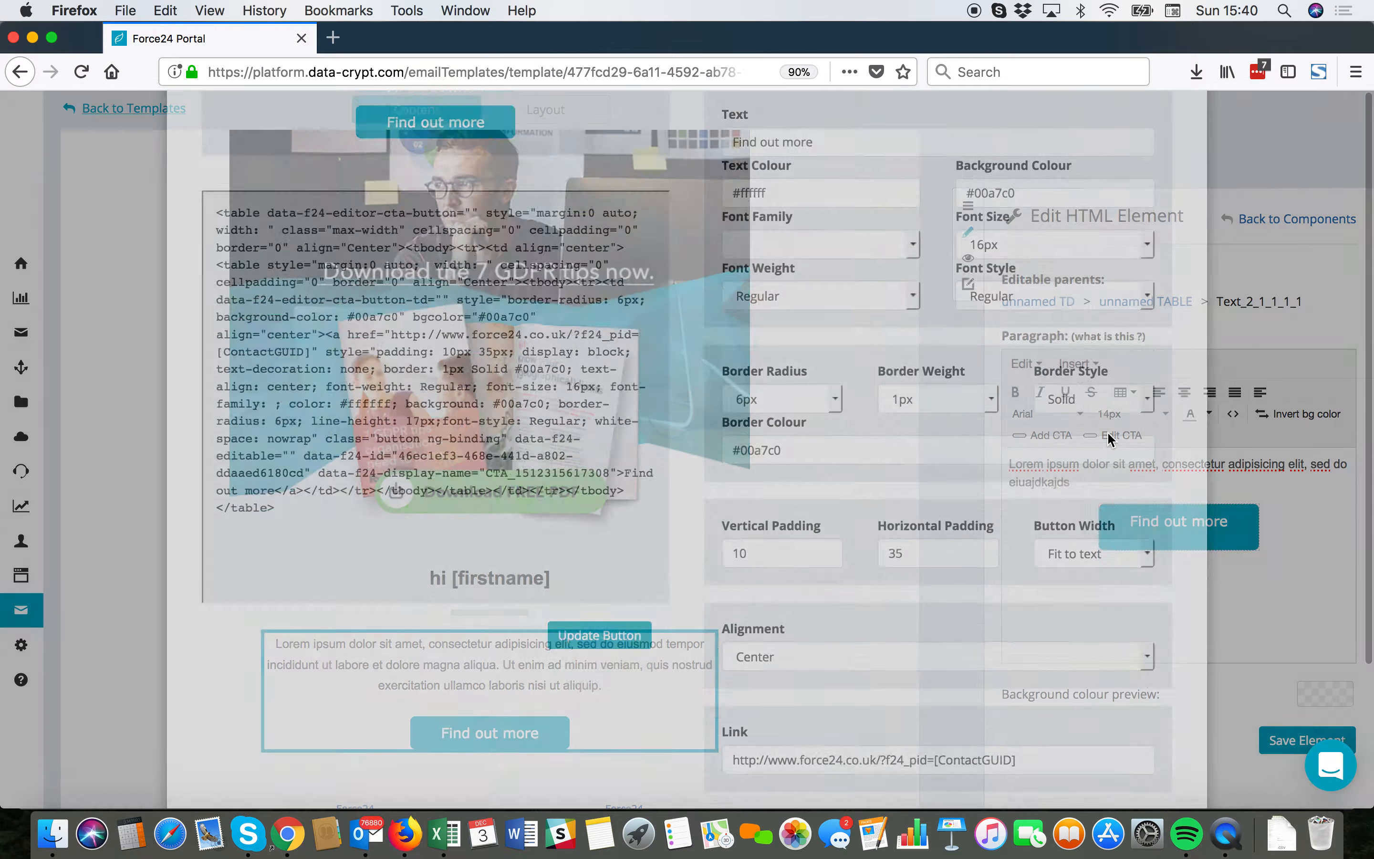
text(saaSas)
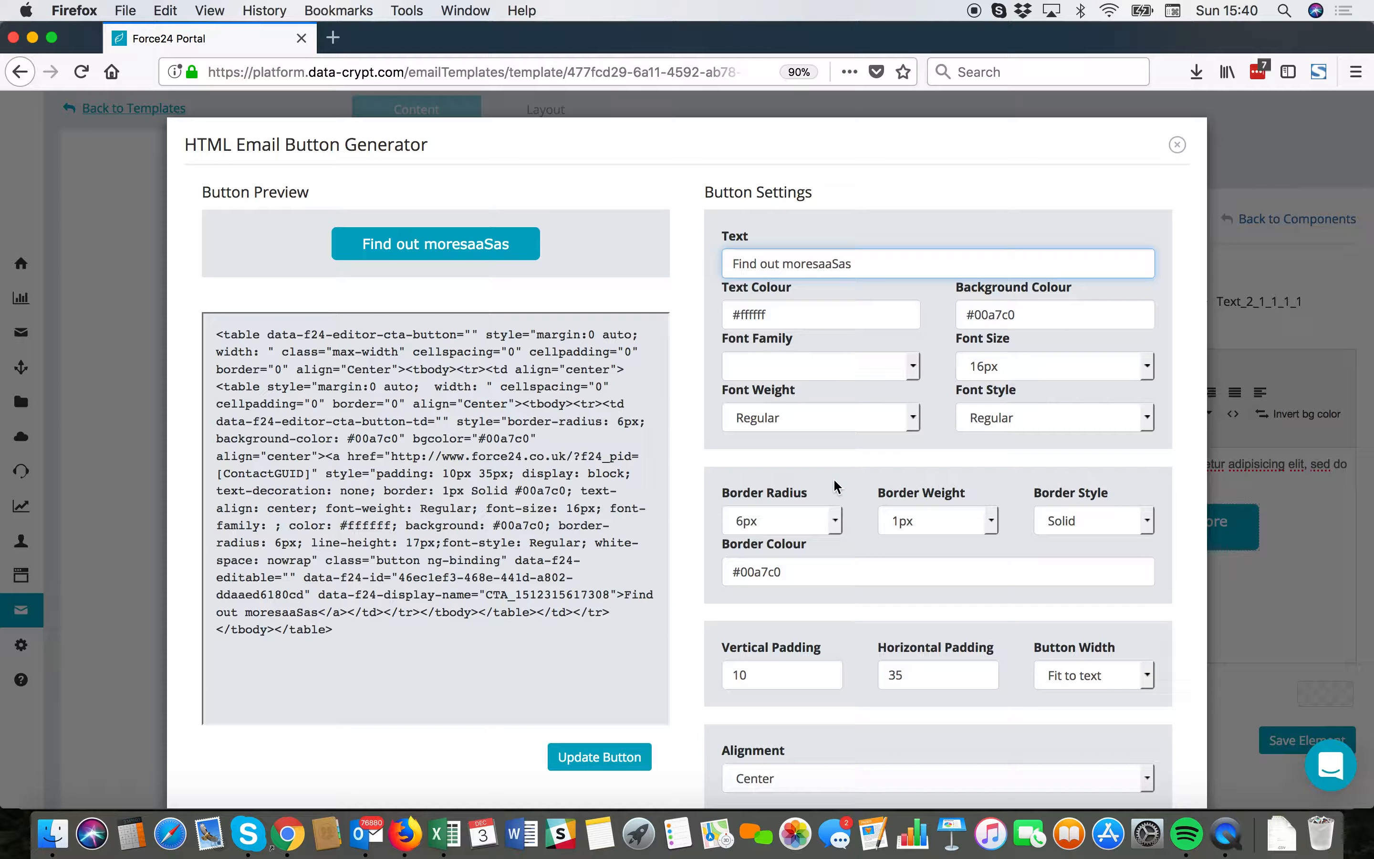
scroll(833, 478, down, 4)
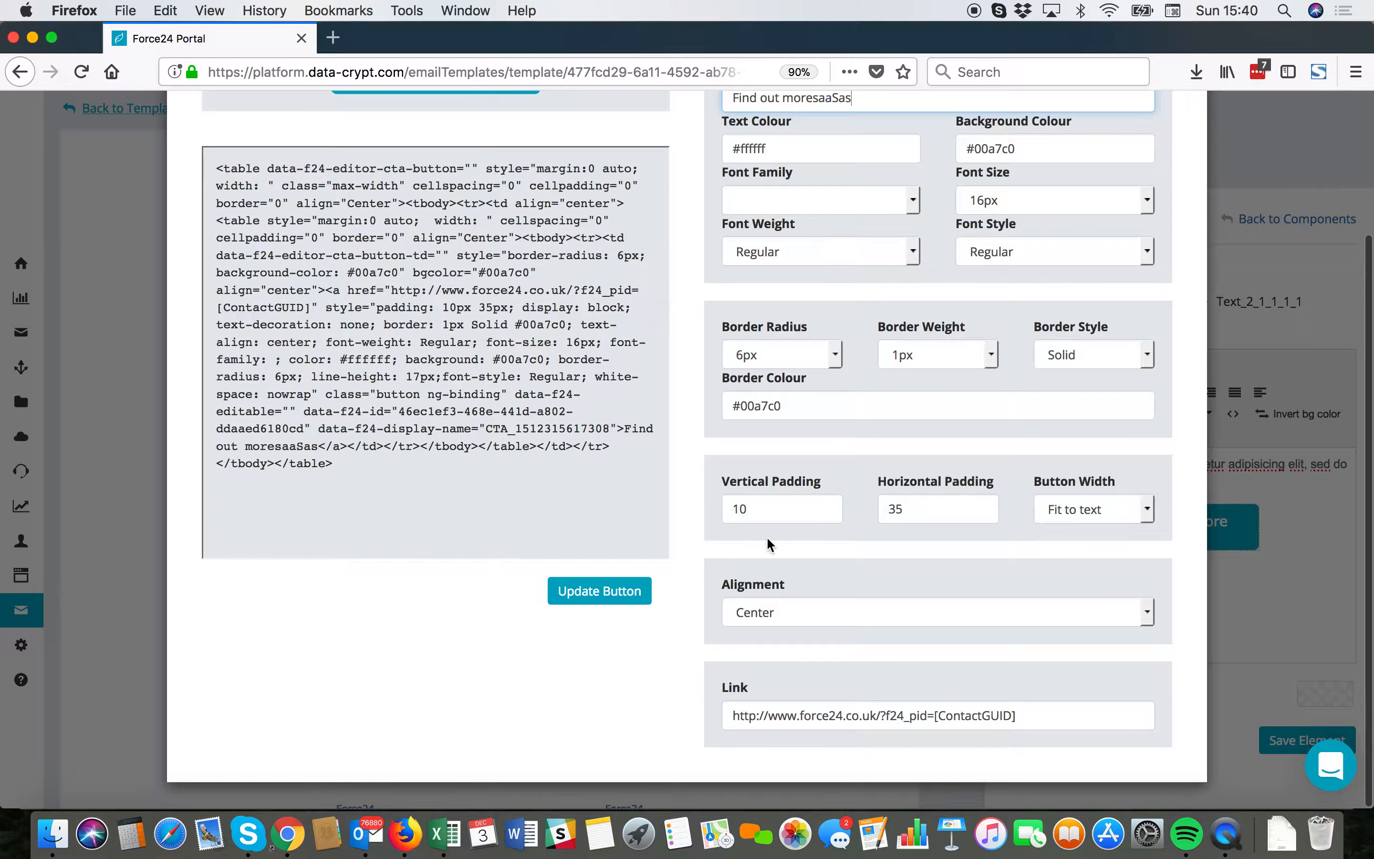
click(628, 591)
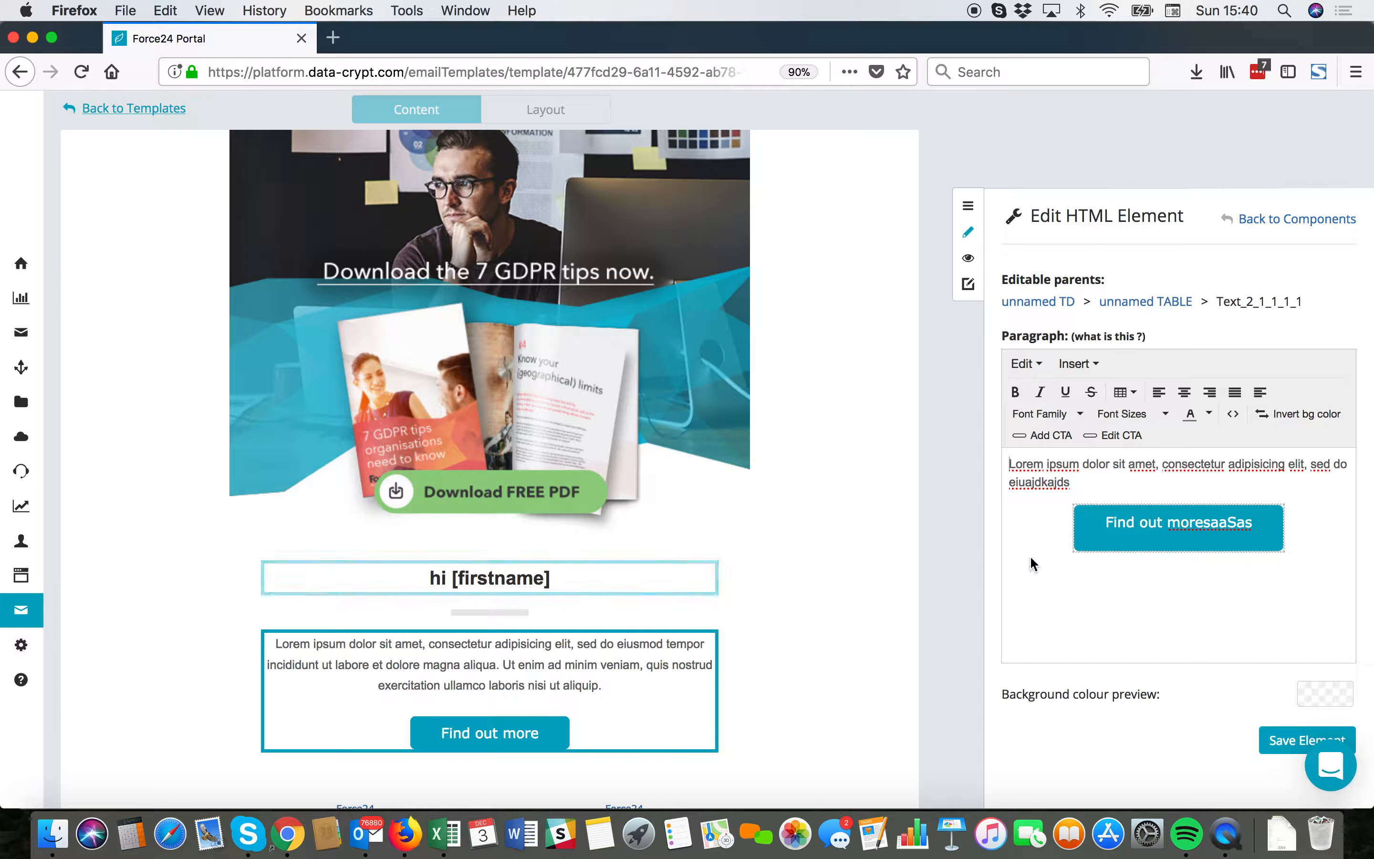
- Insert blank lines above the existing button and start a new "Get Started!" CTA there with a 6px border radius
key(Return)
key(Return)
key(Return)
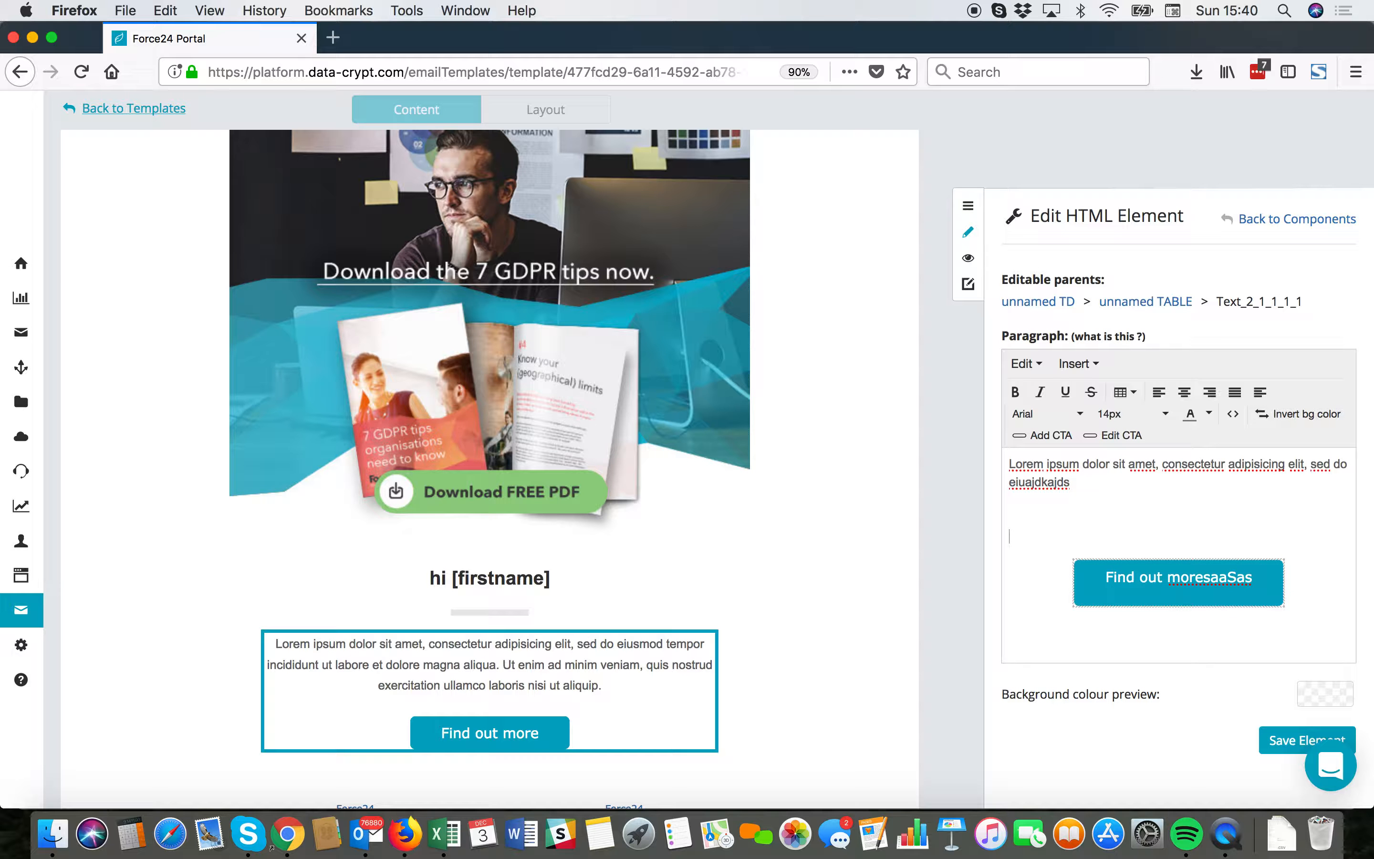
click(1049, 436)
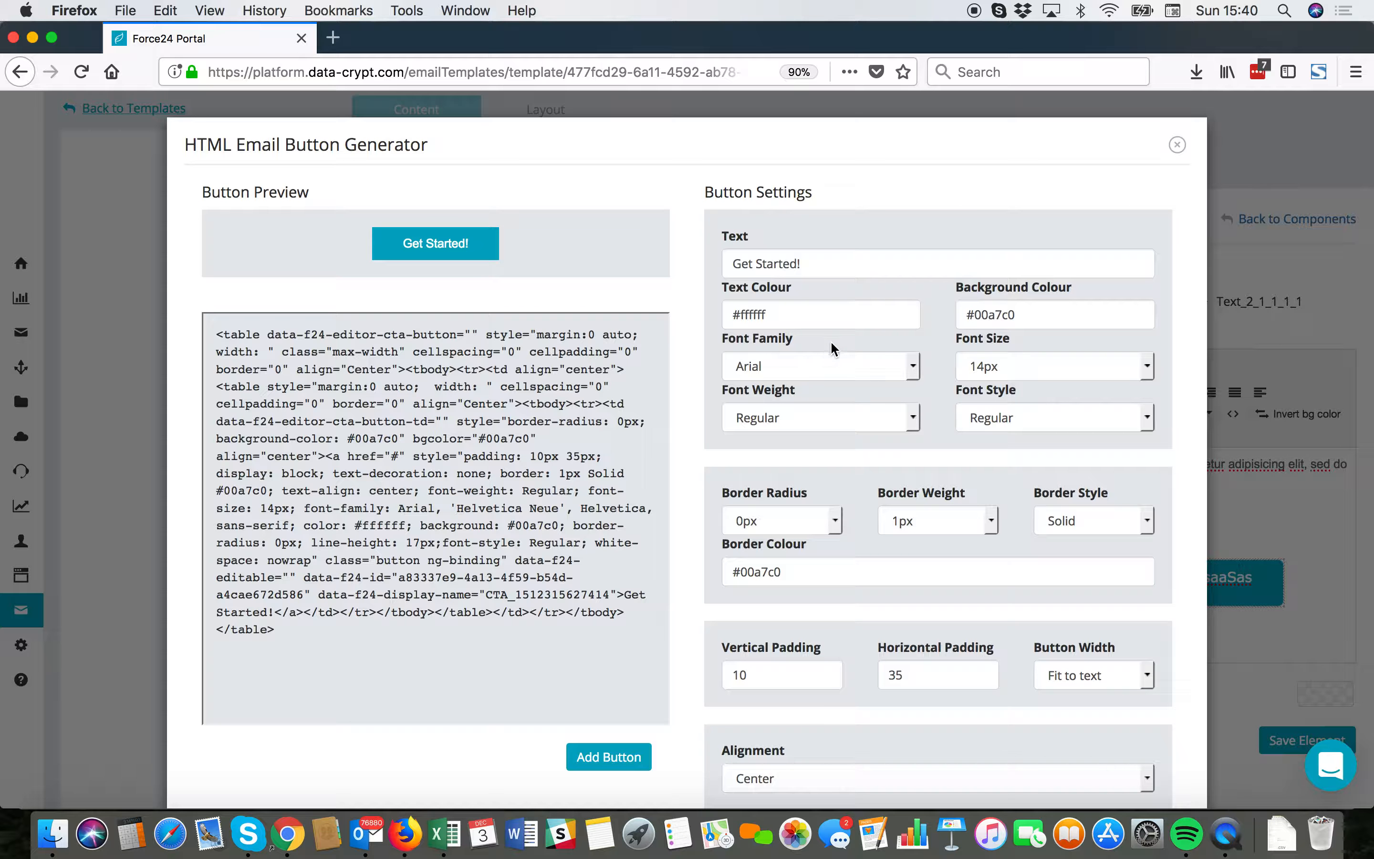
scroll(830, 340, down, 5)
scroll(830, 340, up, 5)
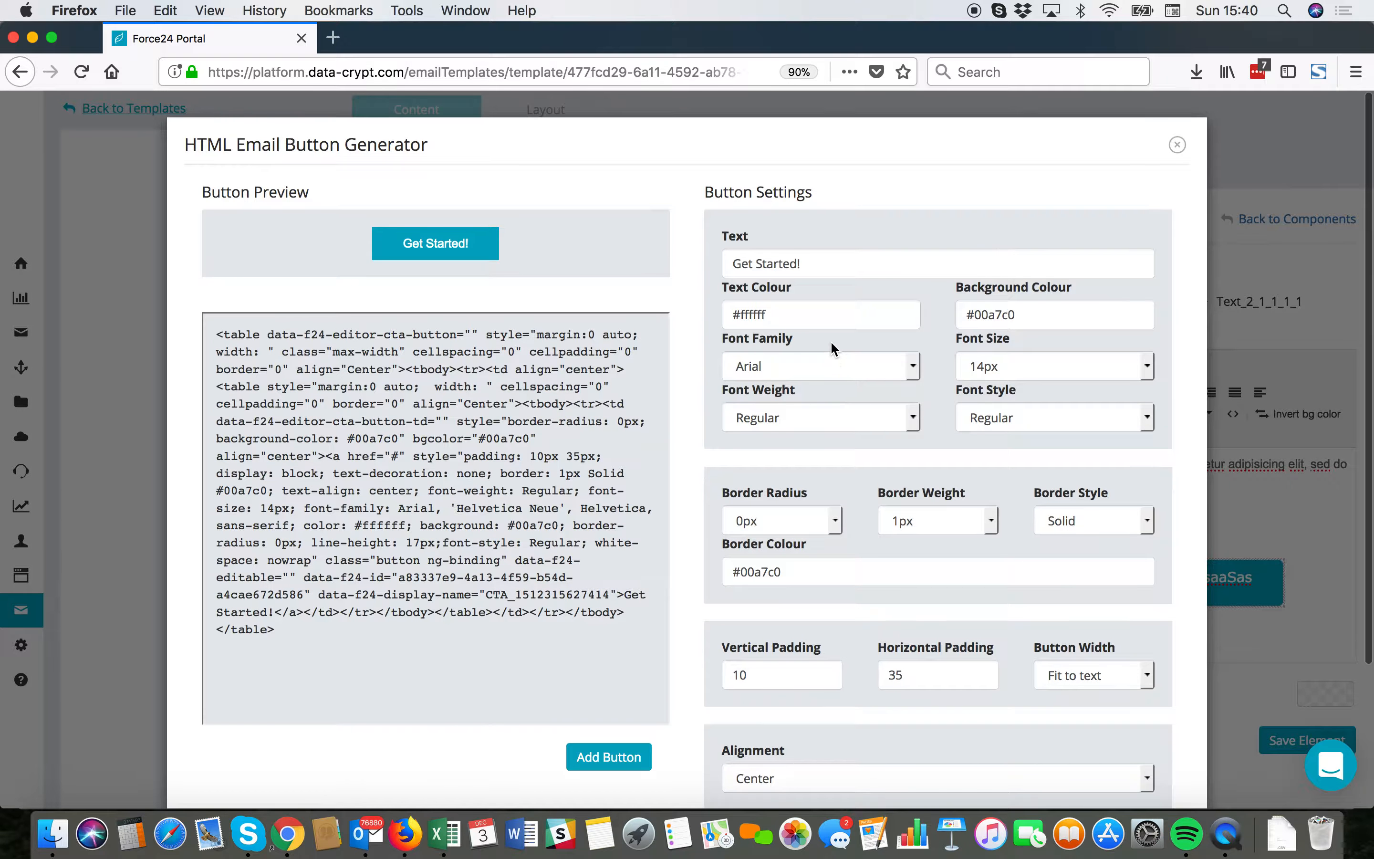
scroll(829, 341, down, 2)
click(814, 457)
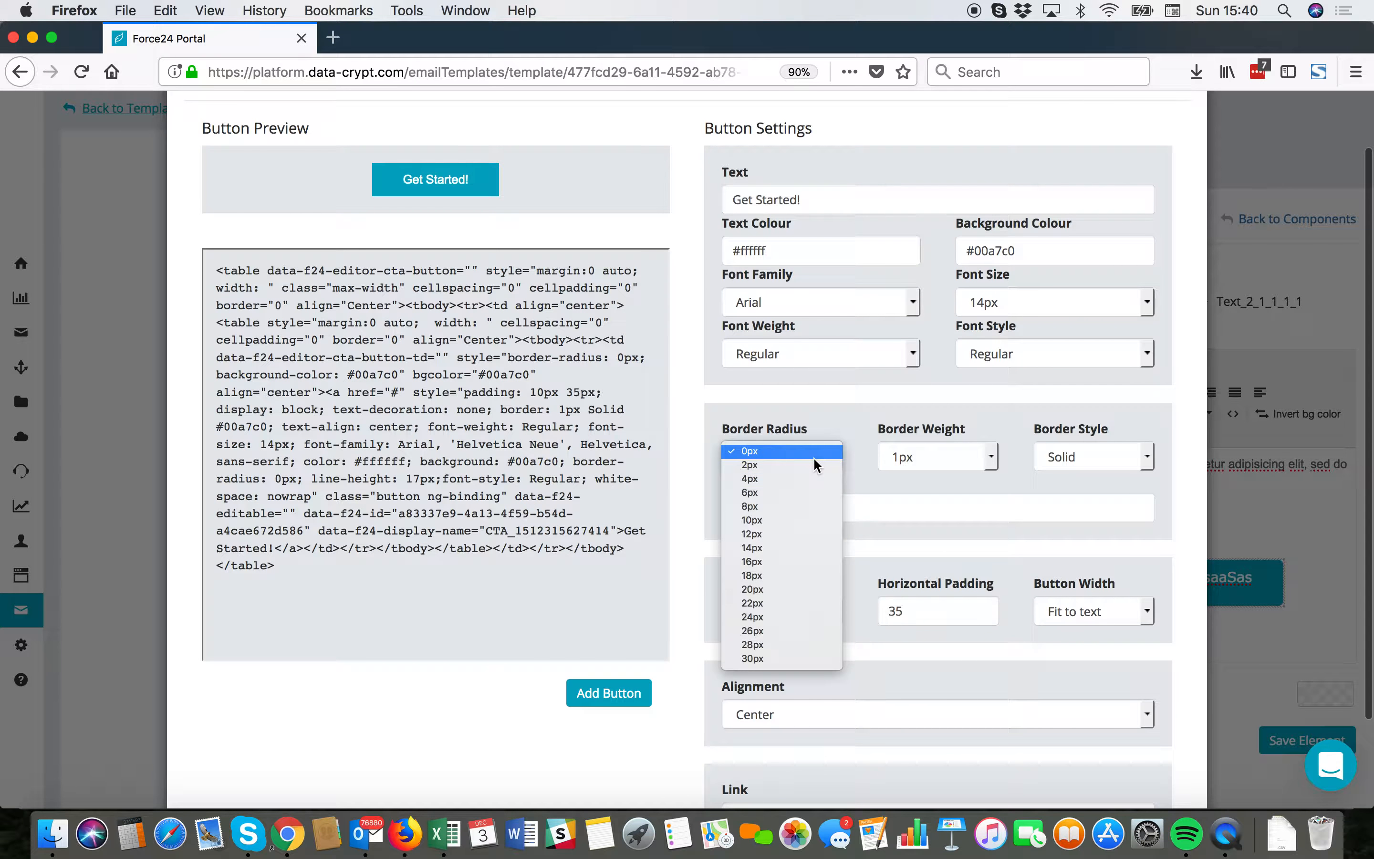
click(751, 493)
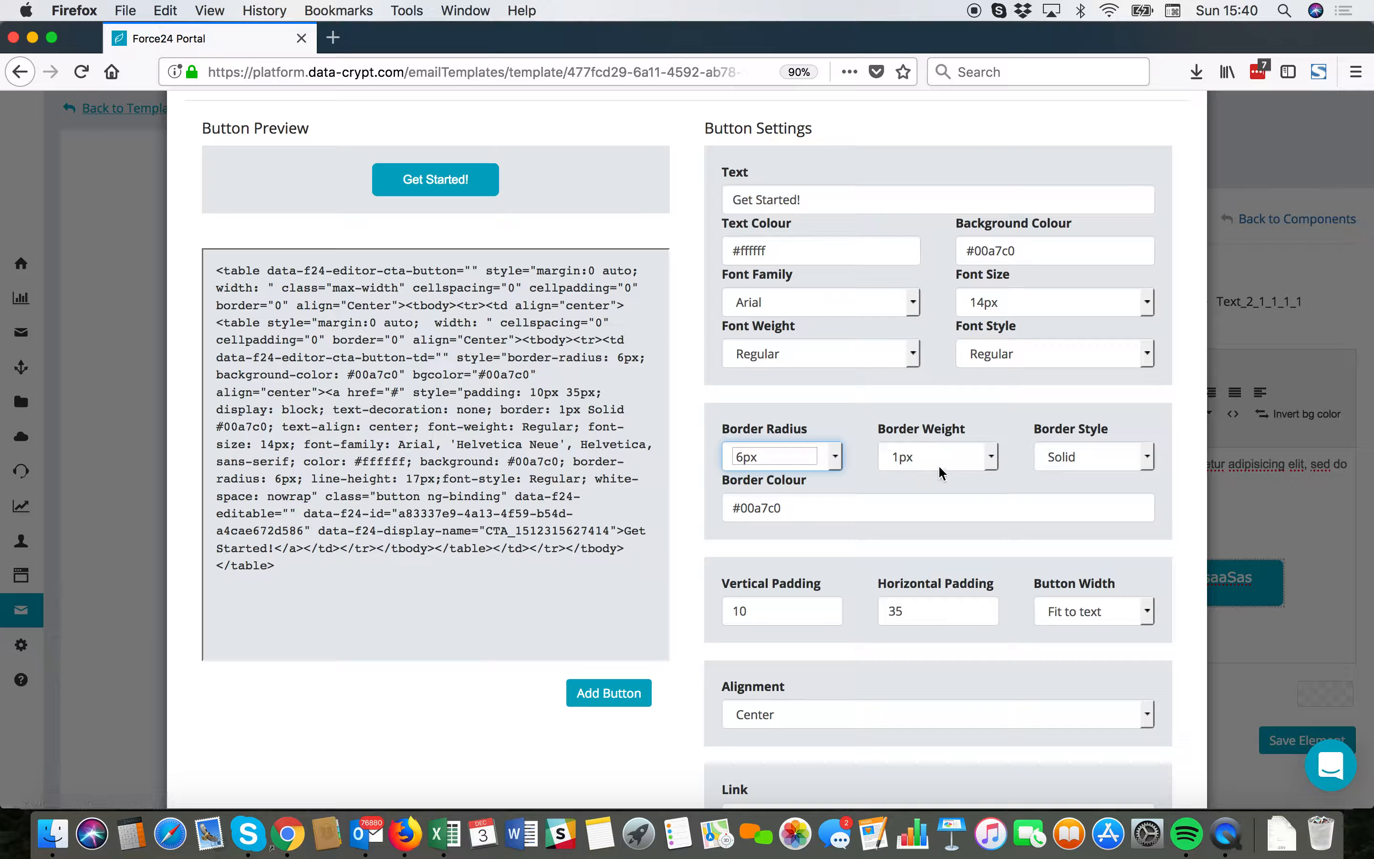
- Set the new CTA's alignment to Right and add the button to the paragraph
scroll(849, 622, down, 3)
click(806, 604)
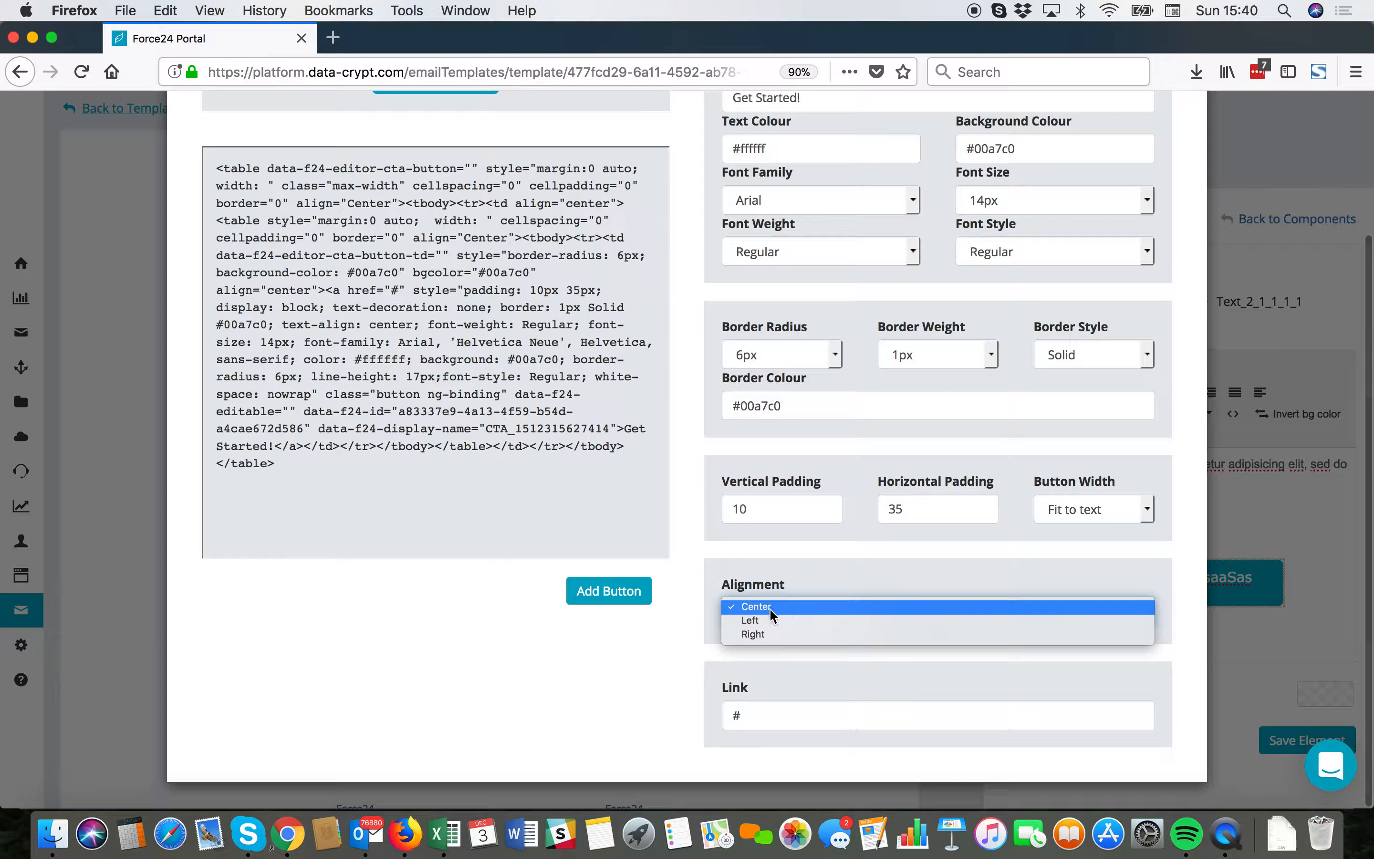
click(764, 633)
click(630, 599)
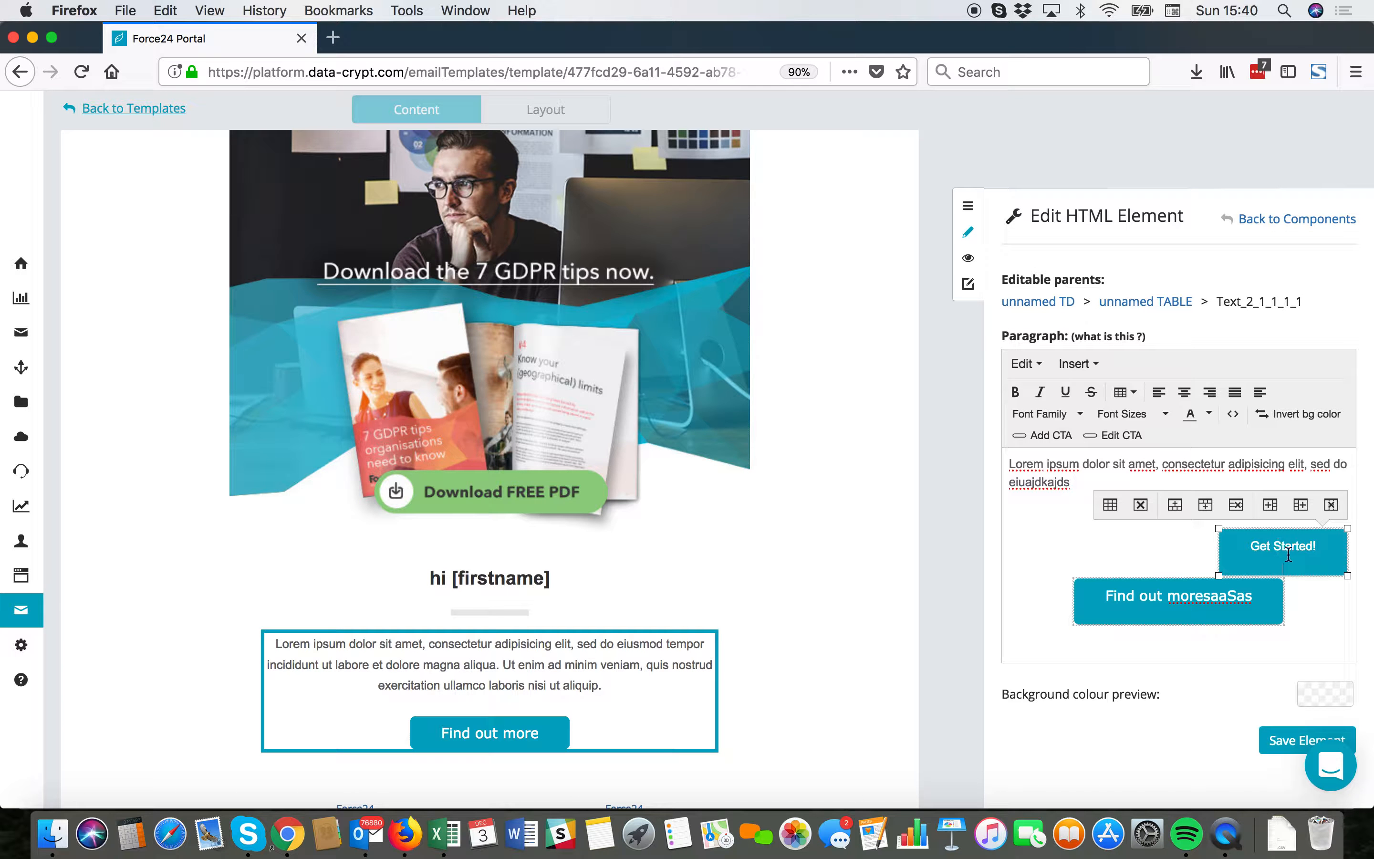
- Save the paragraph element, check it in the template and return to the template info
click(1279, 742)
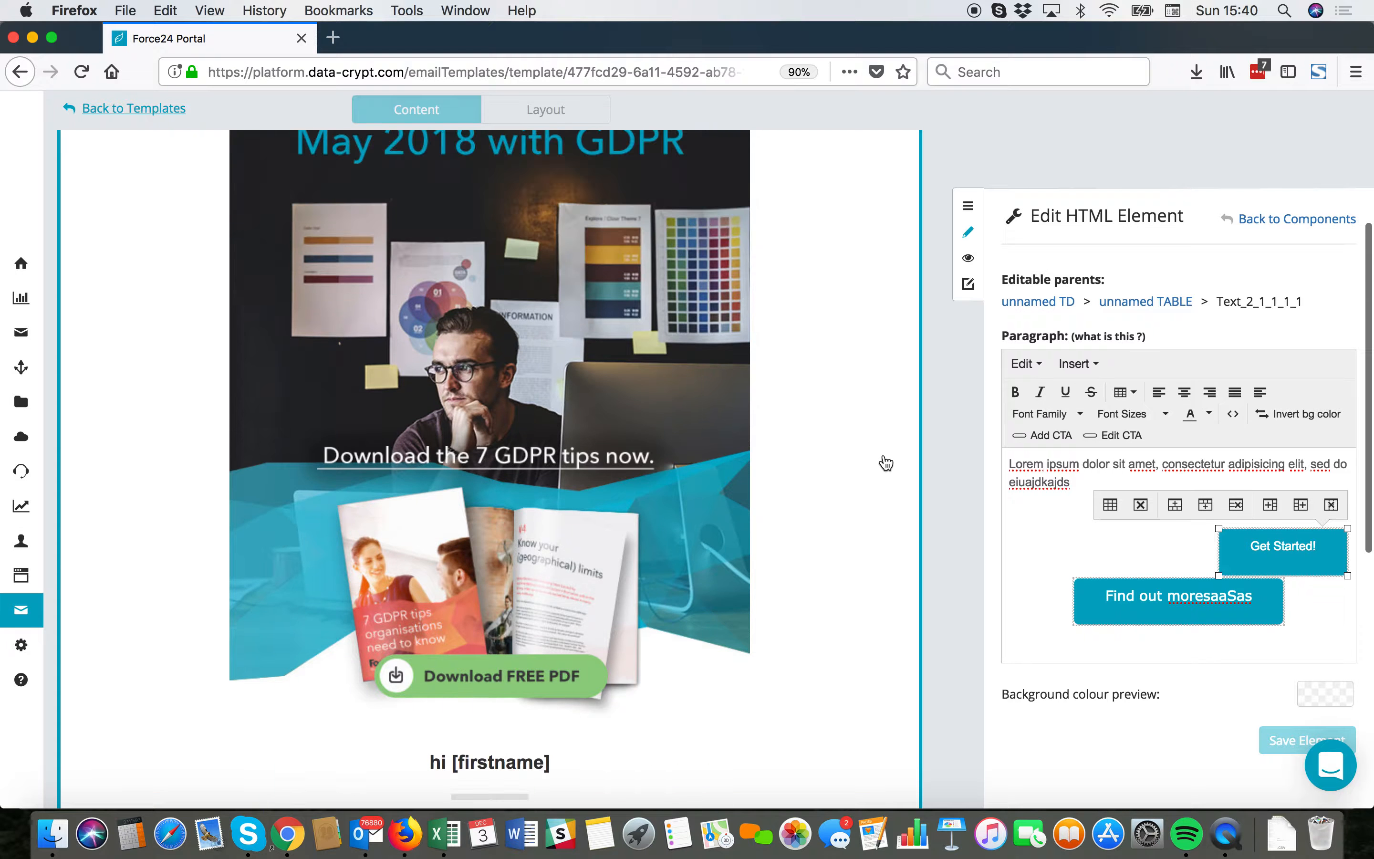
scroll(886, 462, down, 10)
scroll(883, 461, down, 3)
scroll(880, 459, up, 15)
click(1277, 223)
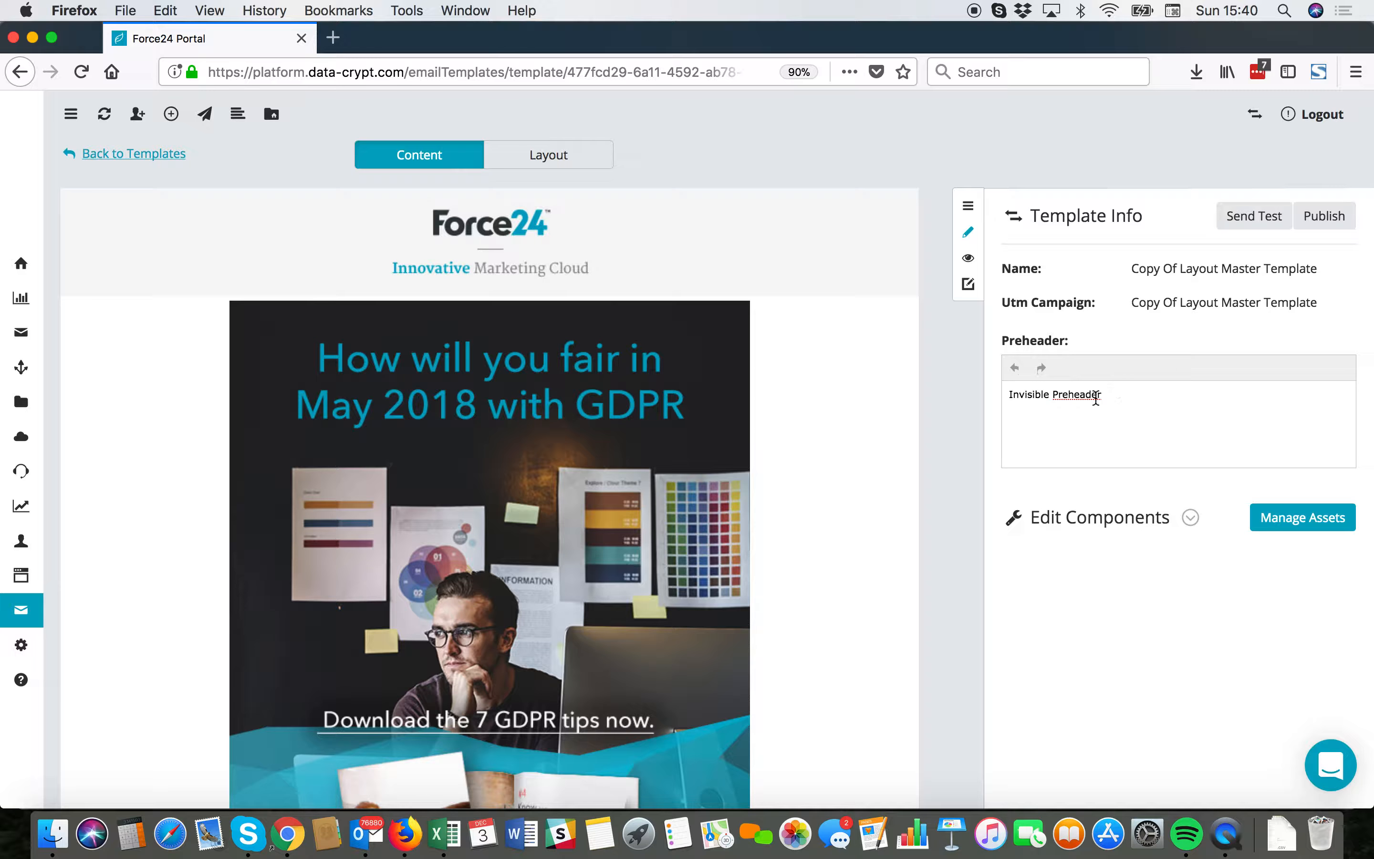
- Replace the preheader text with "Hell how will you fair in May 2018"
triple_click(1096, 395)
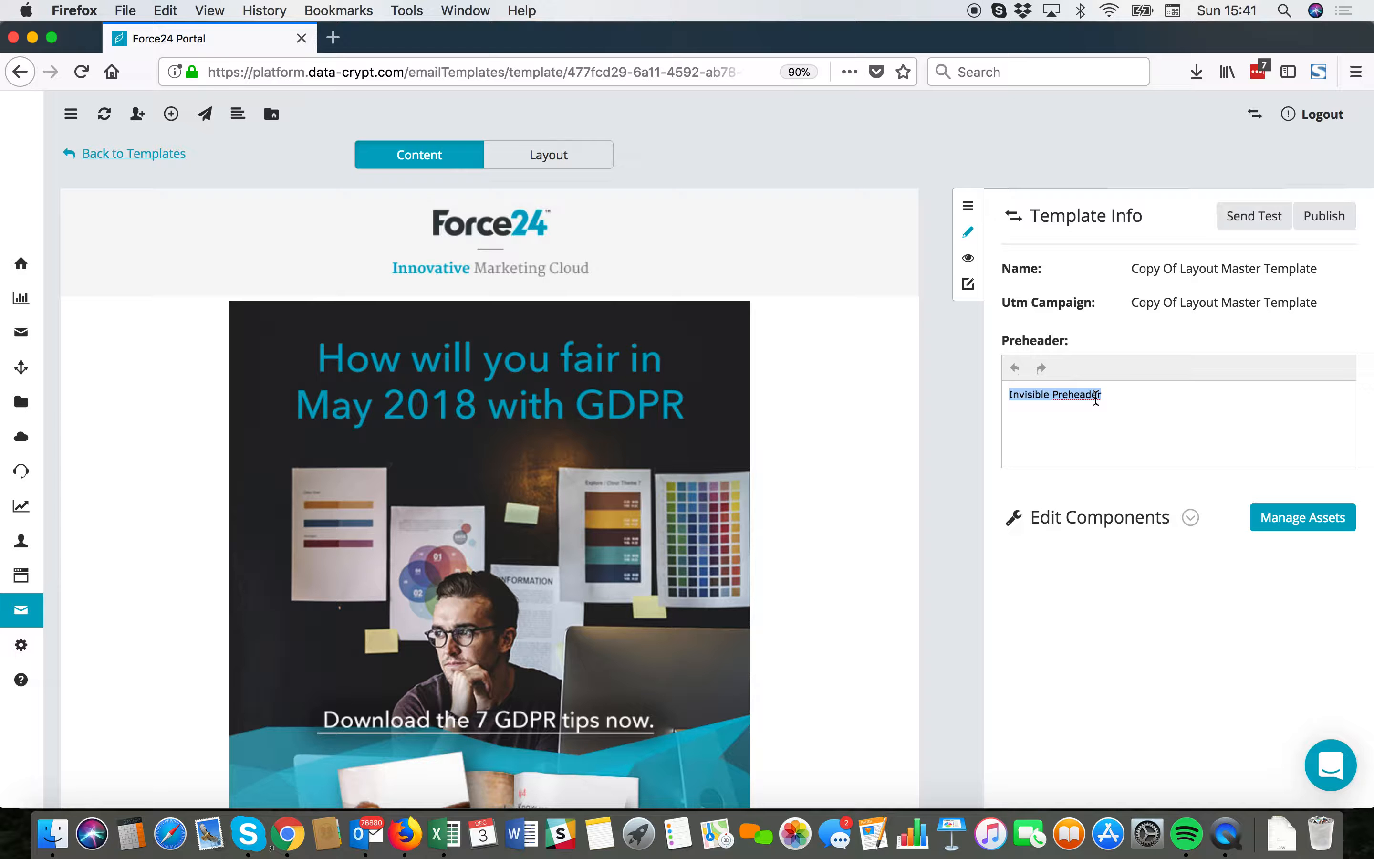
scroll(924, 381, down, 3)
scroll(923, 381, up, 3)
click(1057, 414)
key(super+a)
click(1123, 411)
triple_click(1123, 407)
text(He)
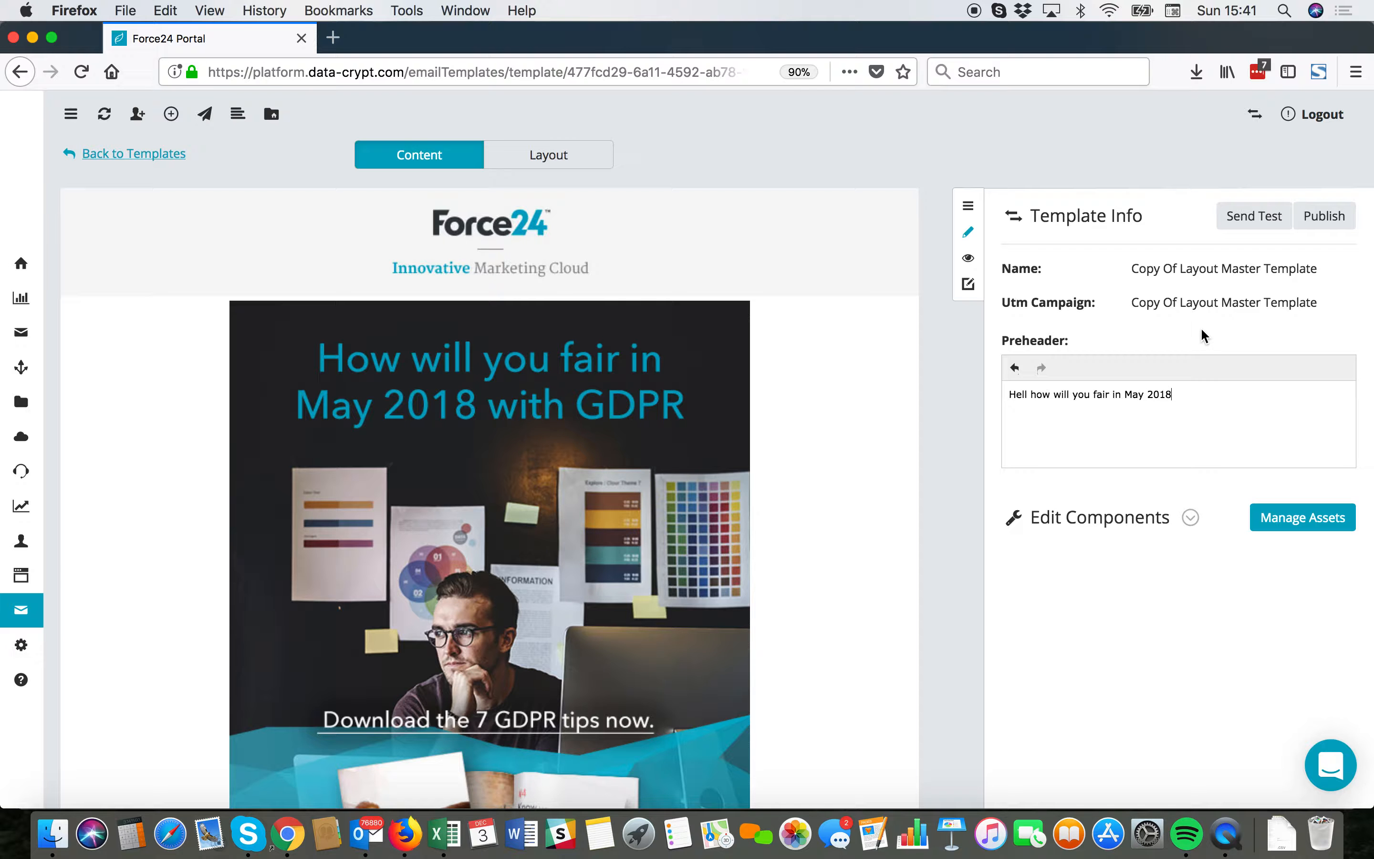
- Rename the template to "GDPR"
click(1197, 302)
click(1170, 340)
triple_click(1201, 265)
text(GDPR)
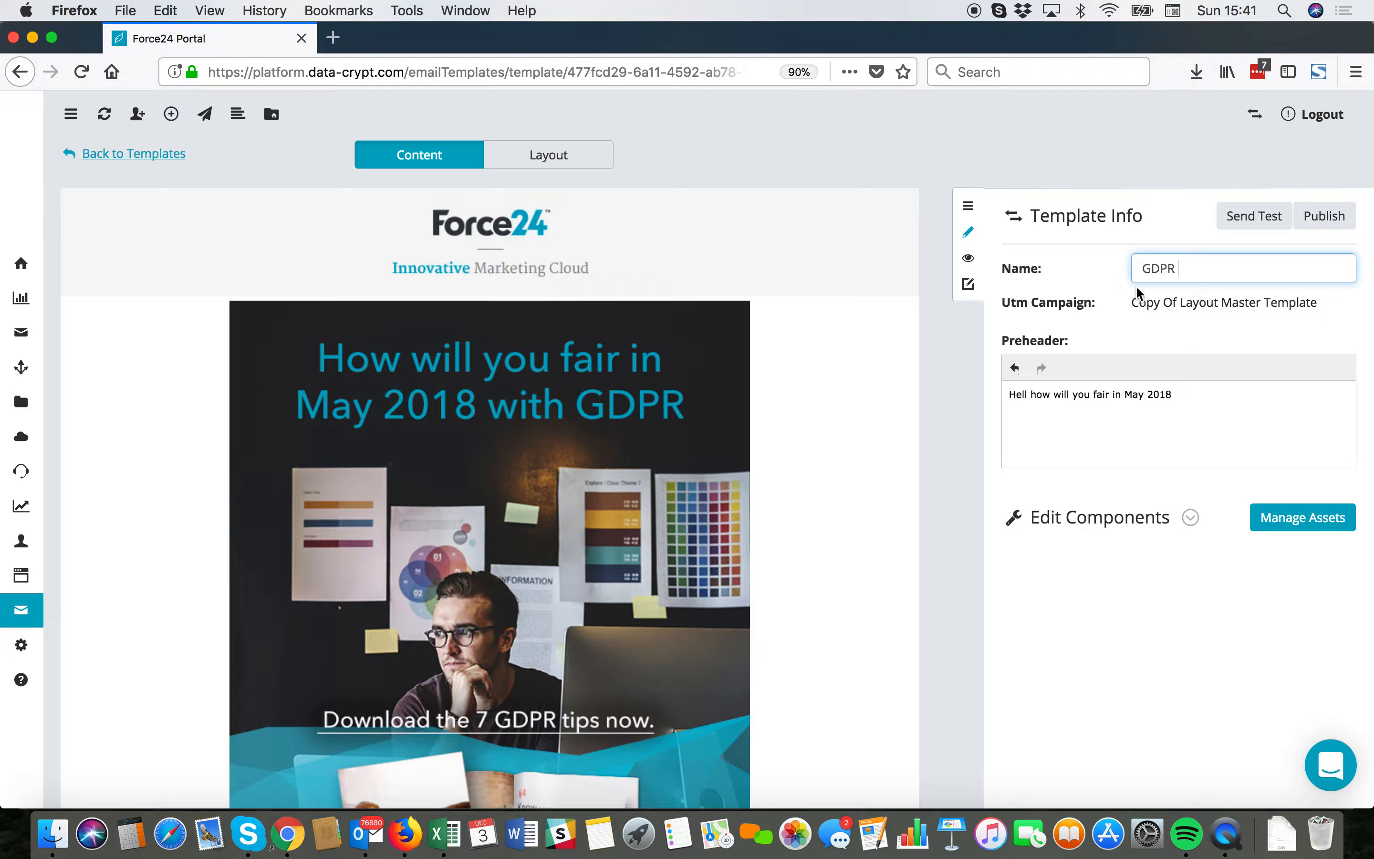
click(1112, 290)
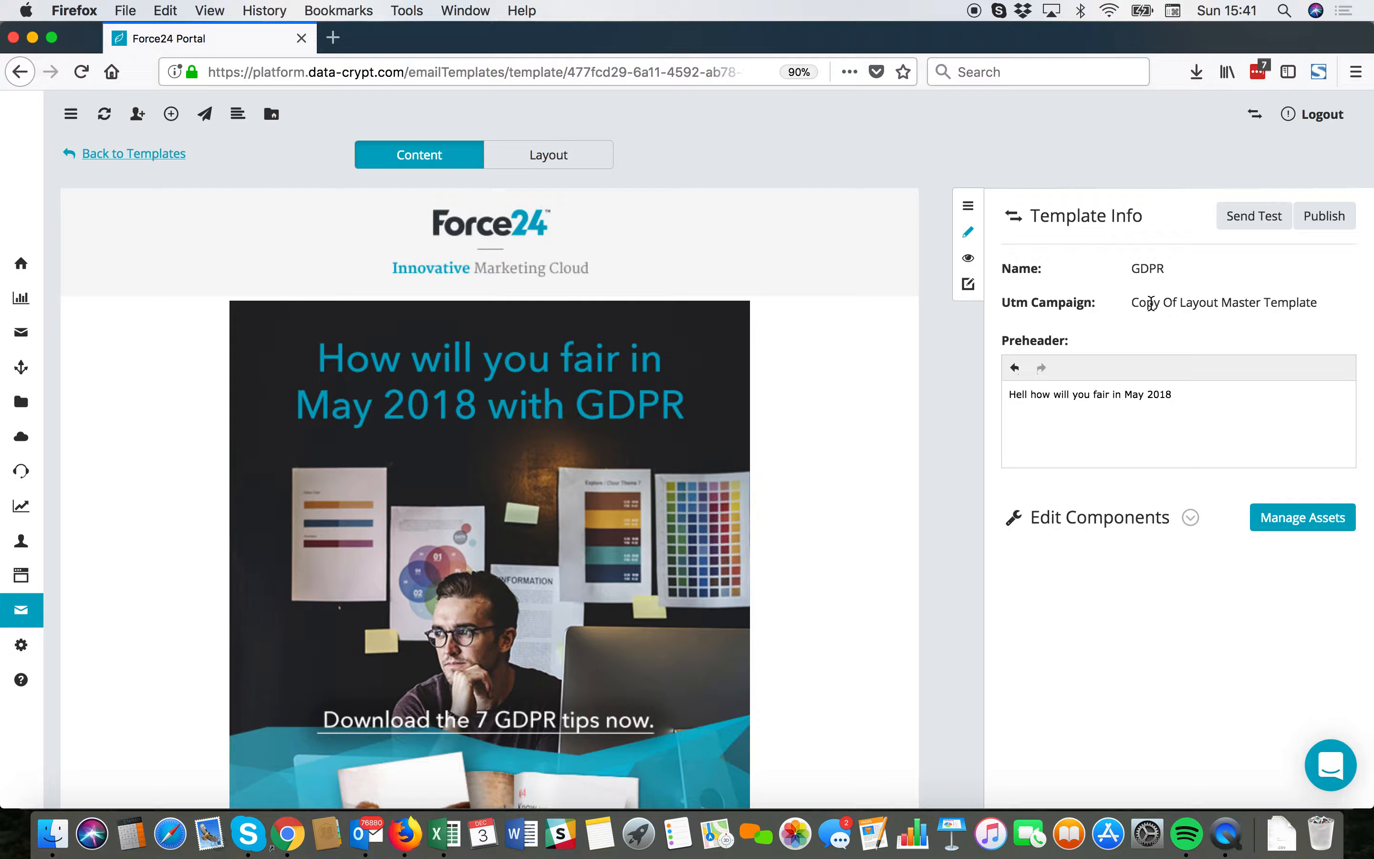
- Set the template's UTM campaign to "GDPR EMAIL"
triple_click(1150, 303)
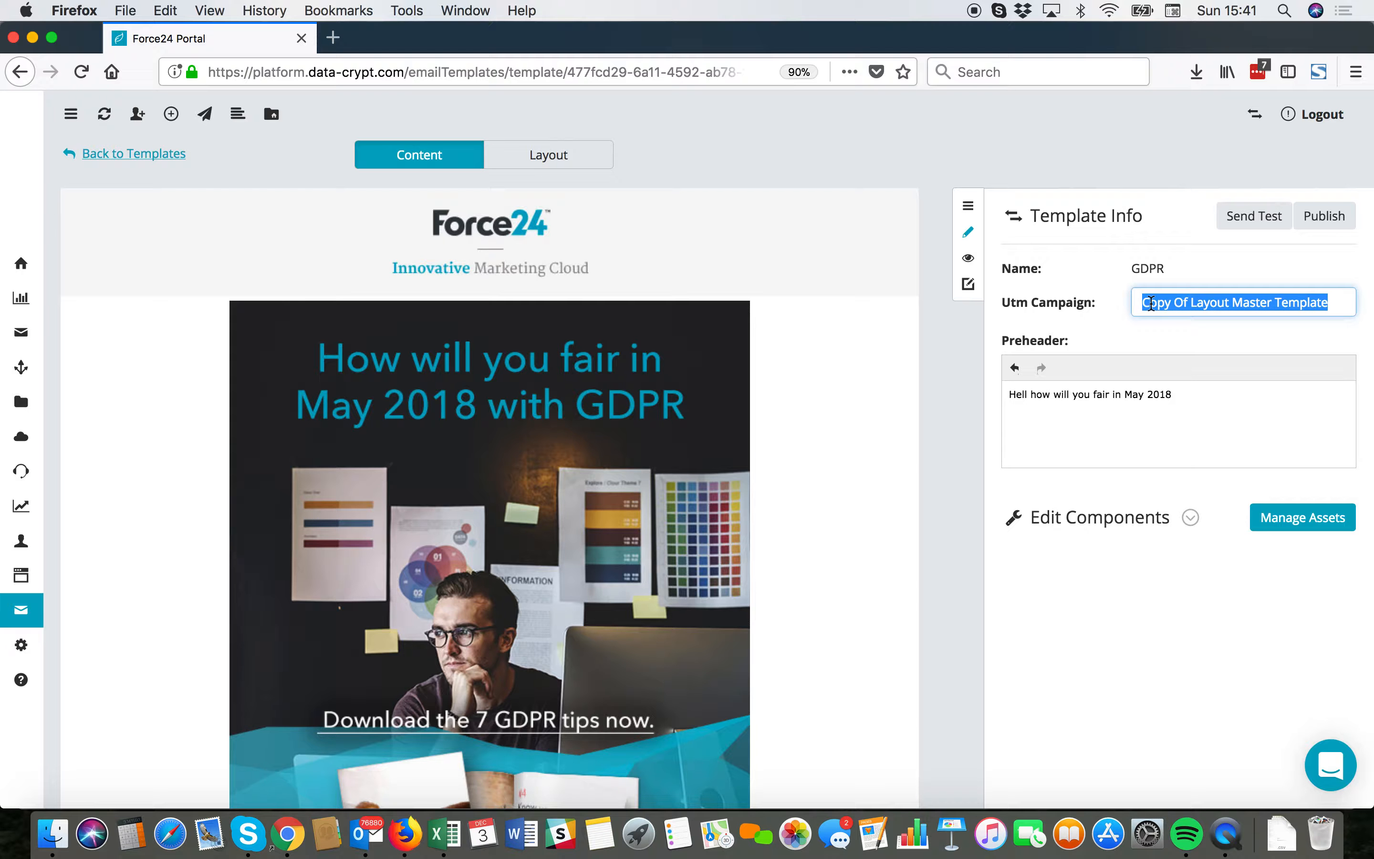
text(G)
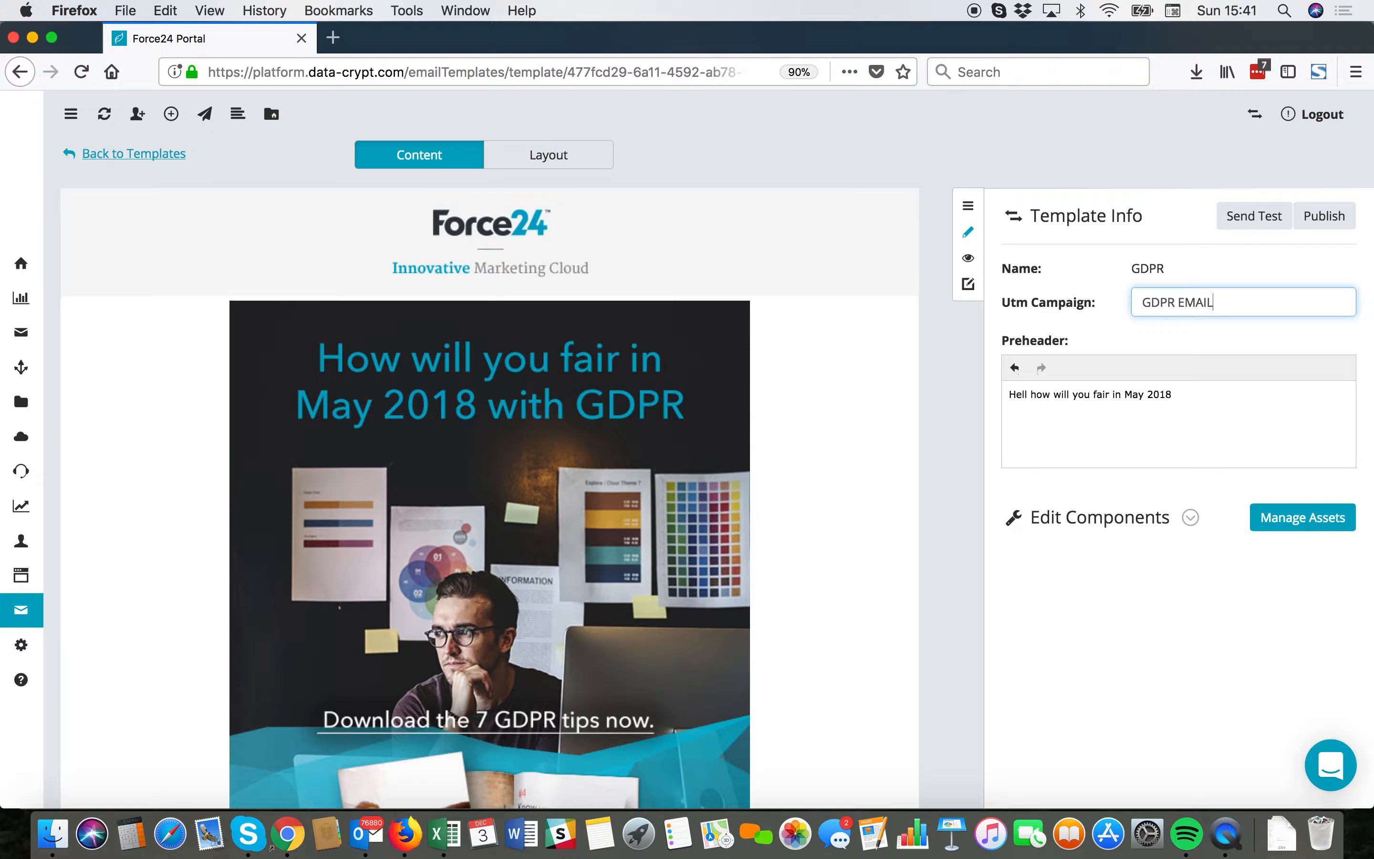
text(DPR EMAIL)
key(Return)
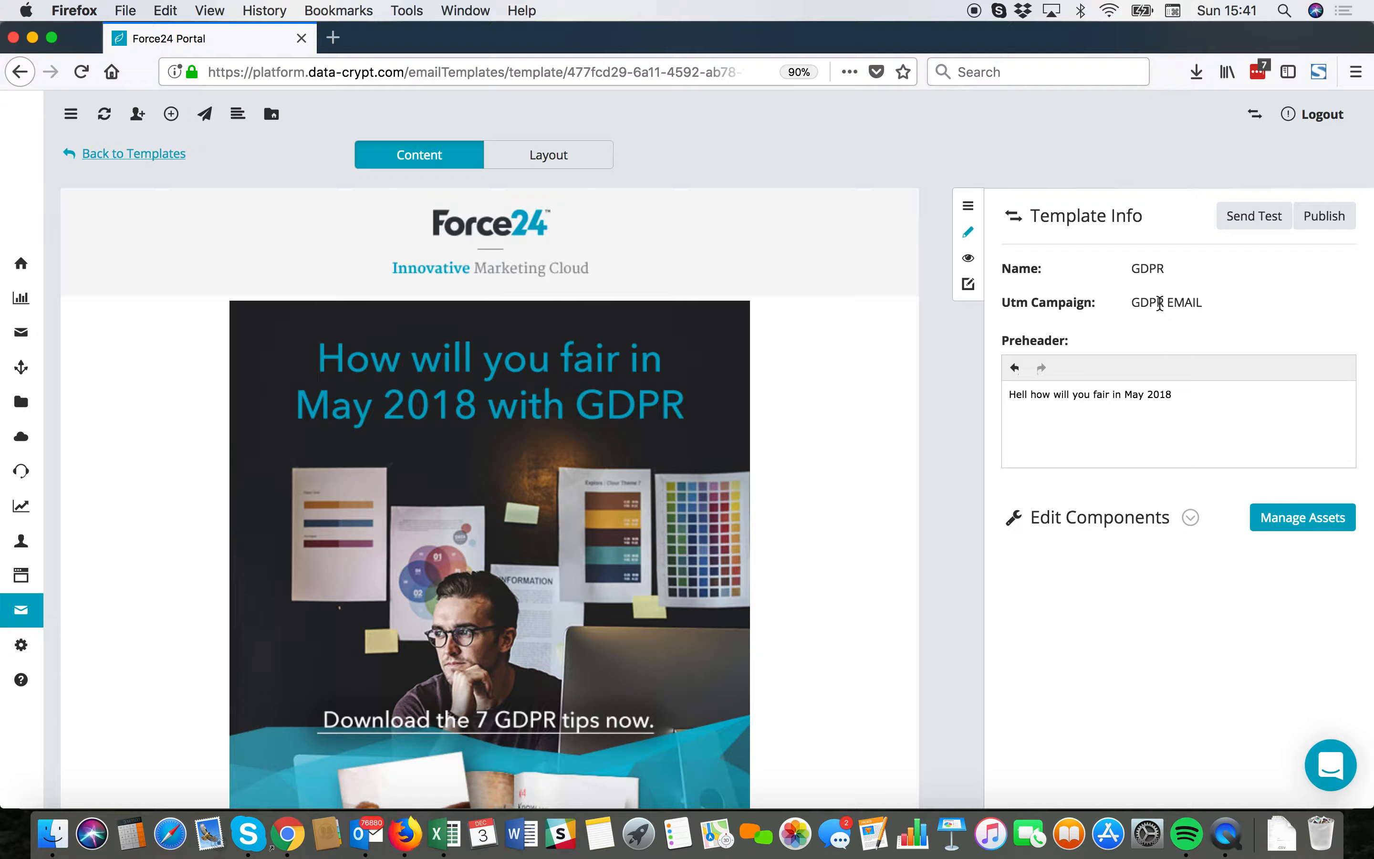
- Inspect the hyperlink of the main GDPR image, return to the template info and look over the email content
click(719, 417)
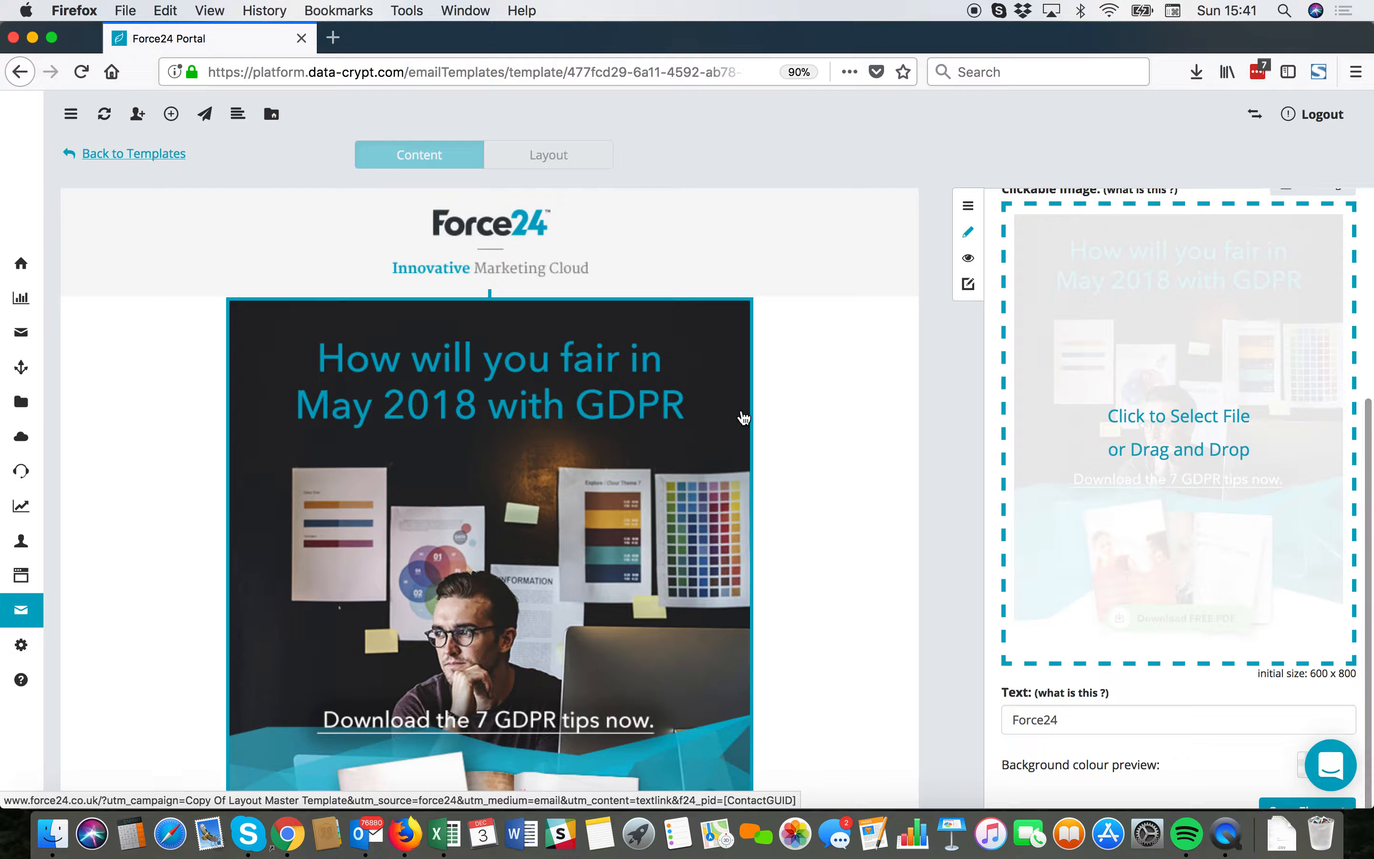
scroll(1212, 270, down, 1)
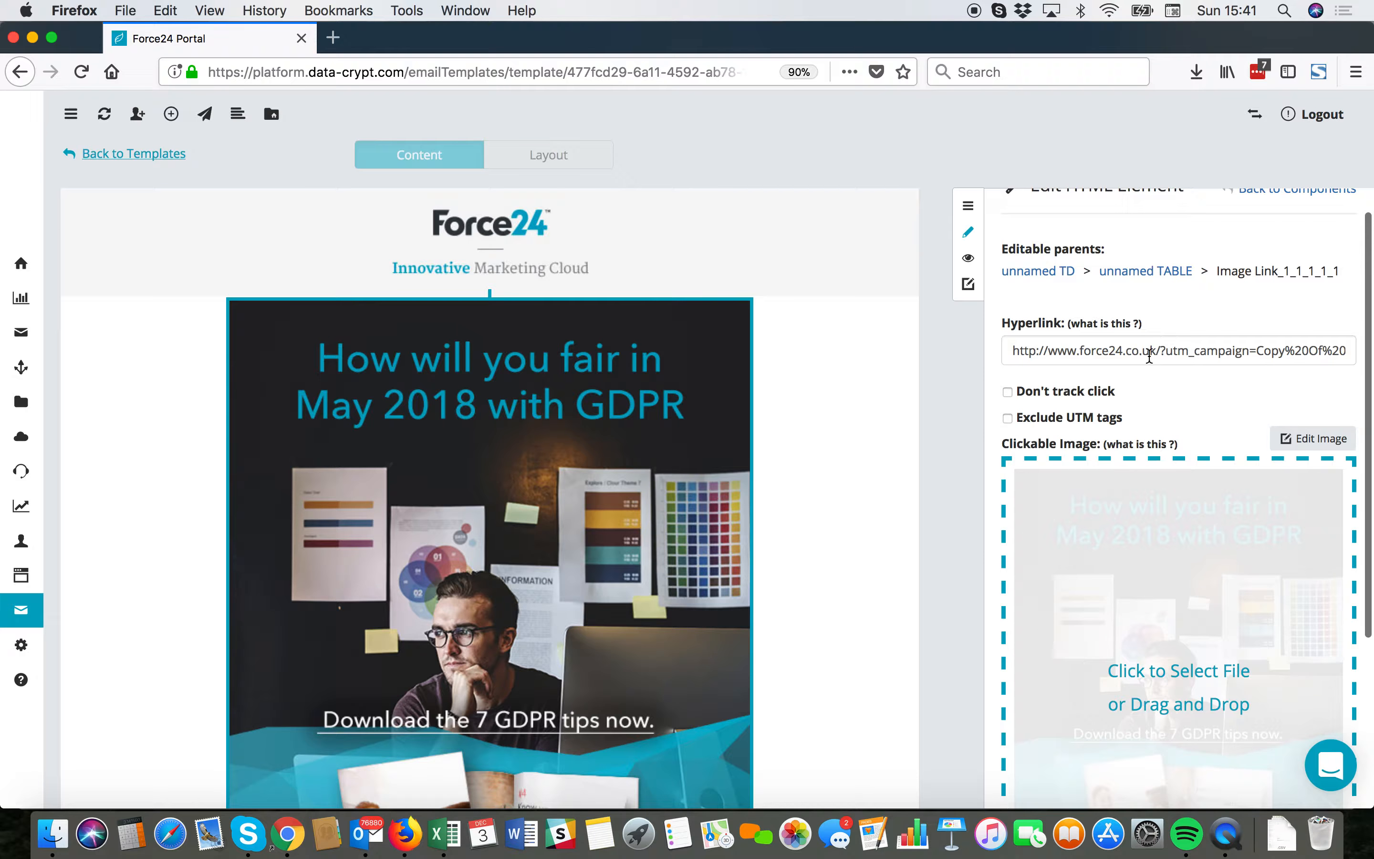
drag(1156, 350, 1055, 350)
click(952, 370)
scroll(1248, 317, up, 1)
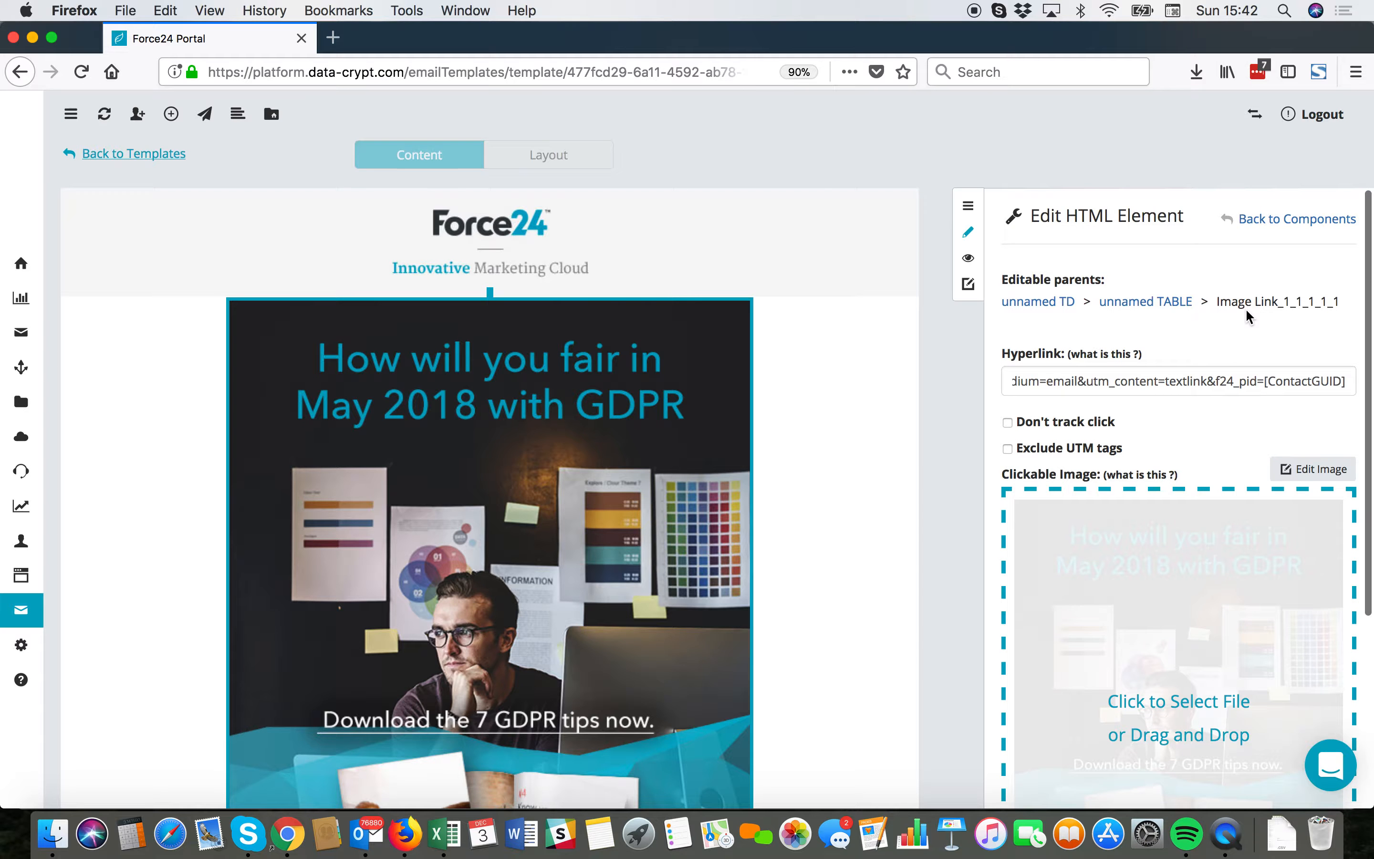
click(1296, 221)
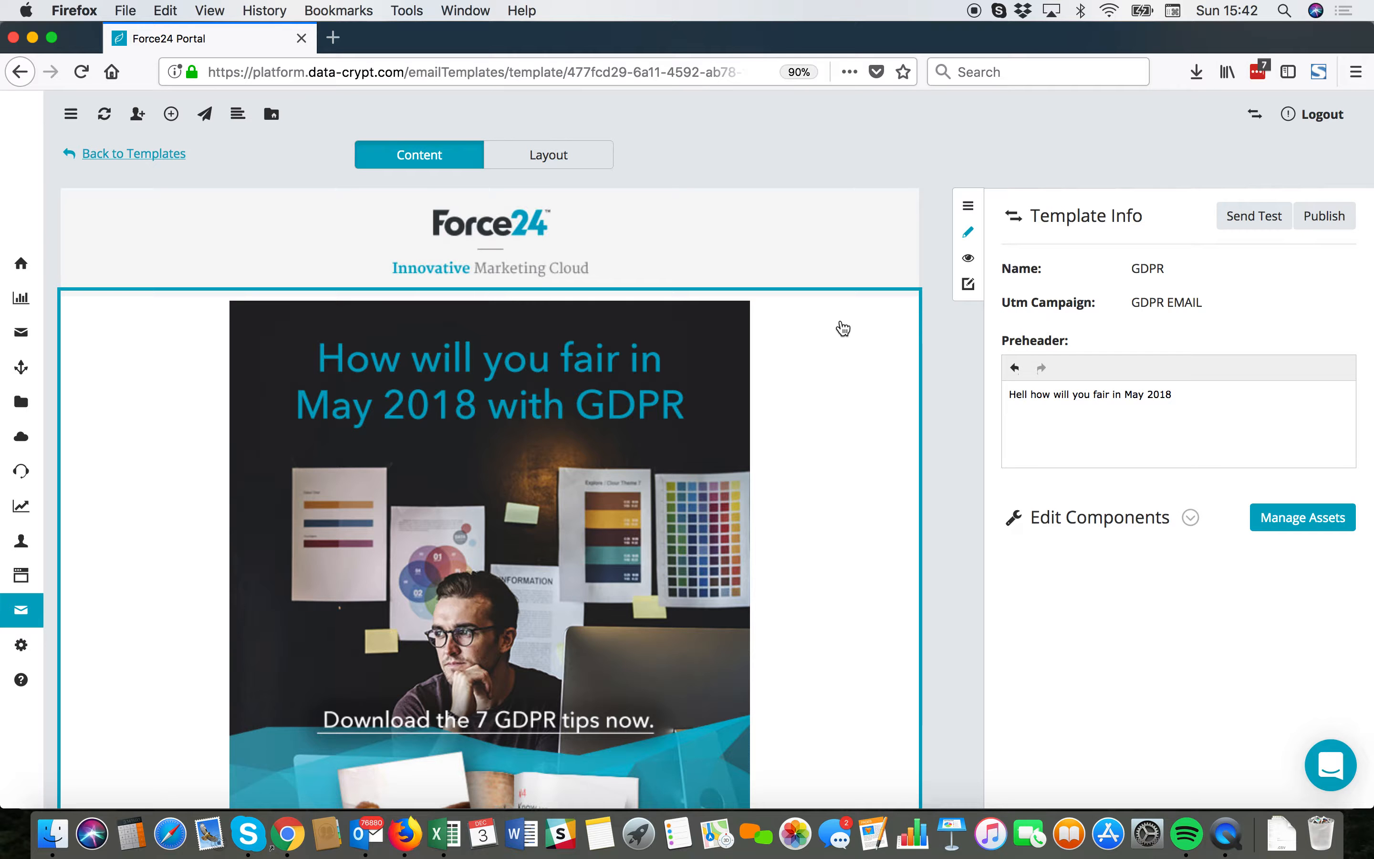
scroll(843, 329, down, 6)
scroll(842, 328, up, 3)
scroll(842, 329, up, 2)
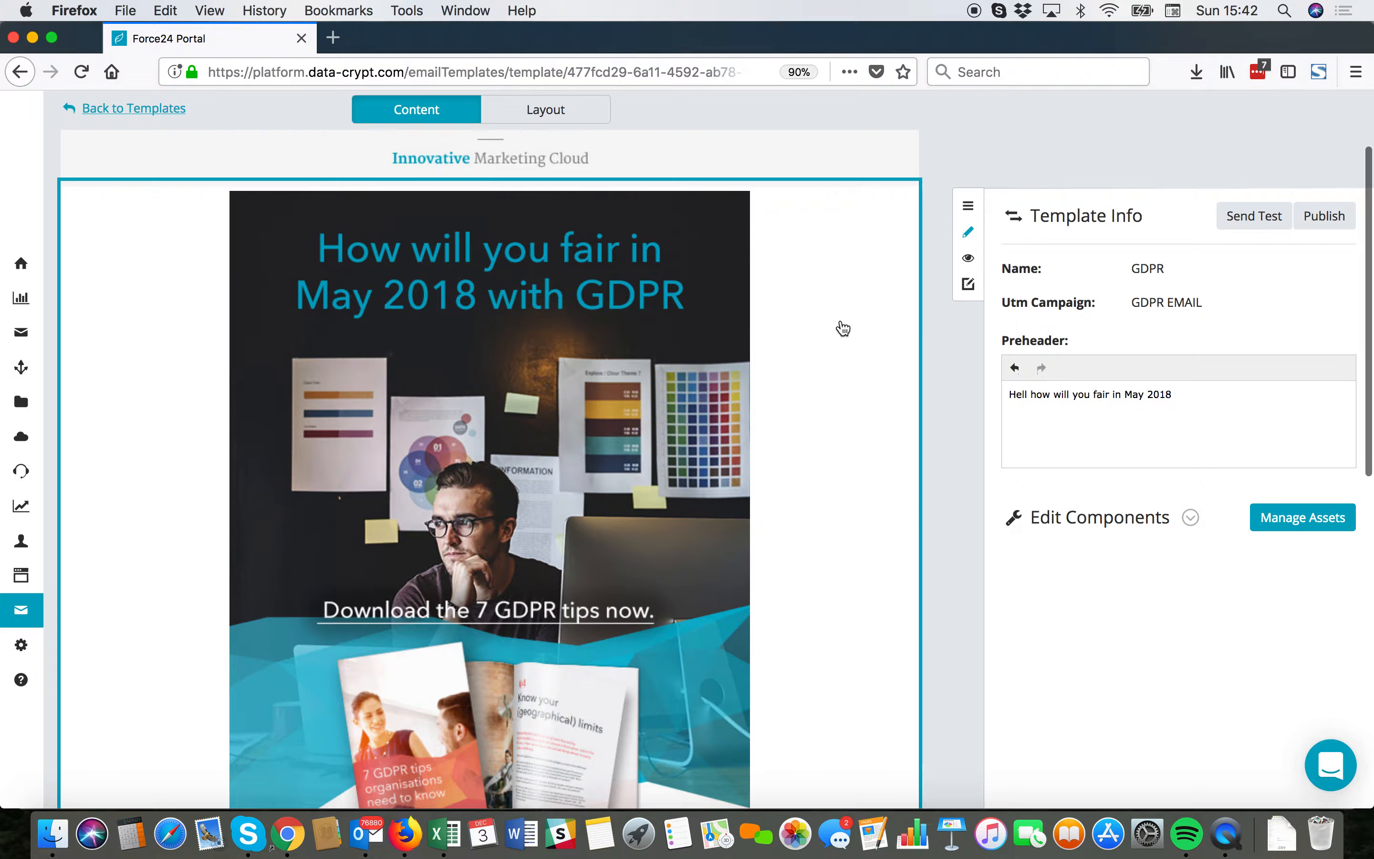
scroll(842, 329, up, 3)
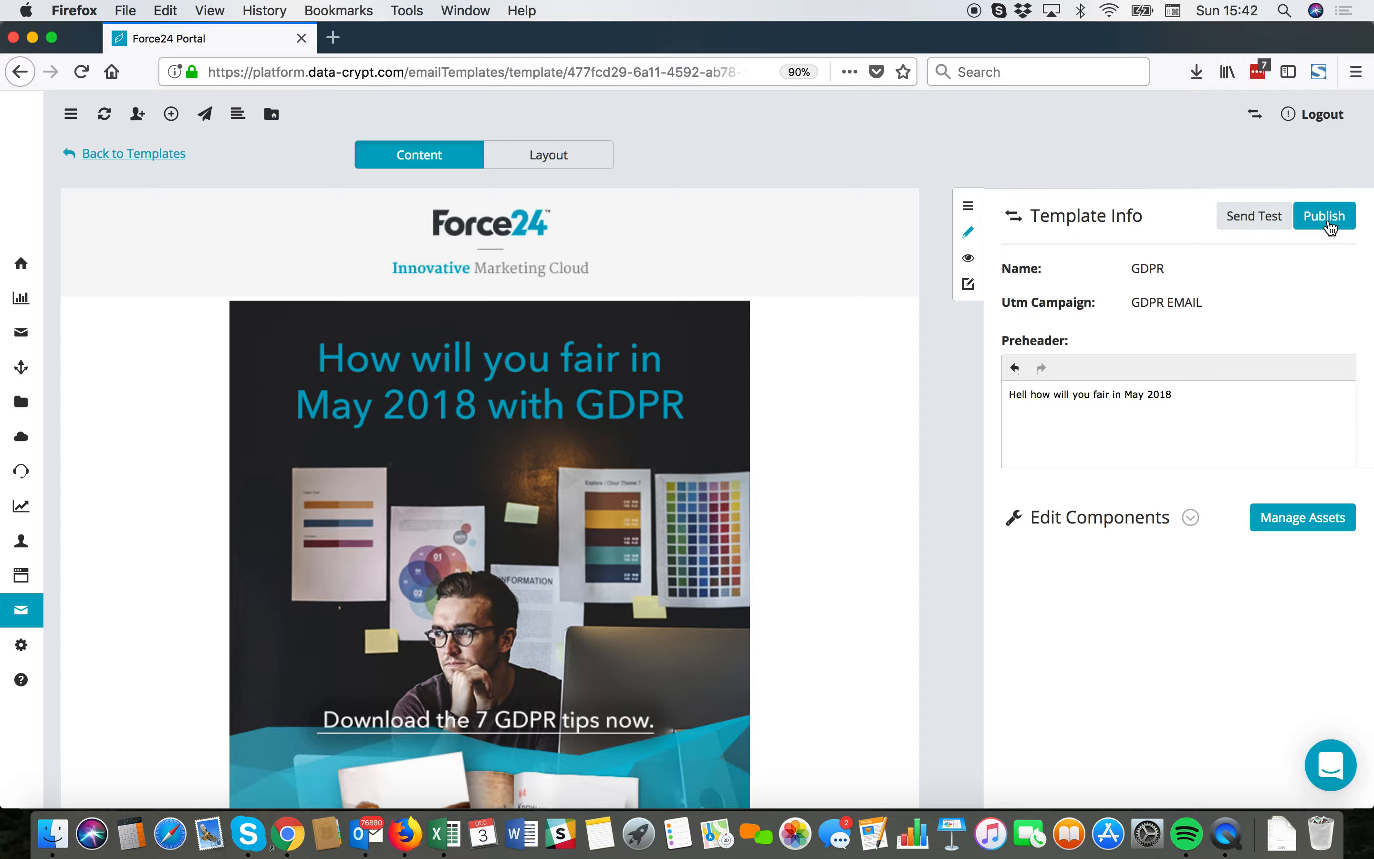
- Start a test send of the template to the demo test marketing list and append "ASaas" to the subject
click(1252, 221)
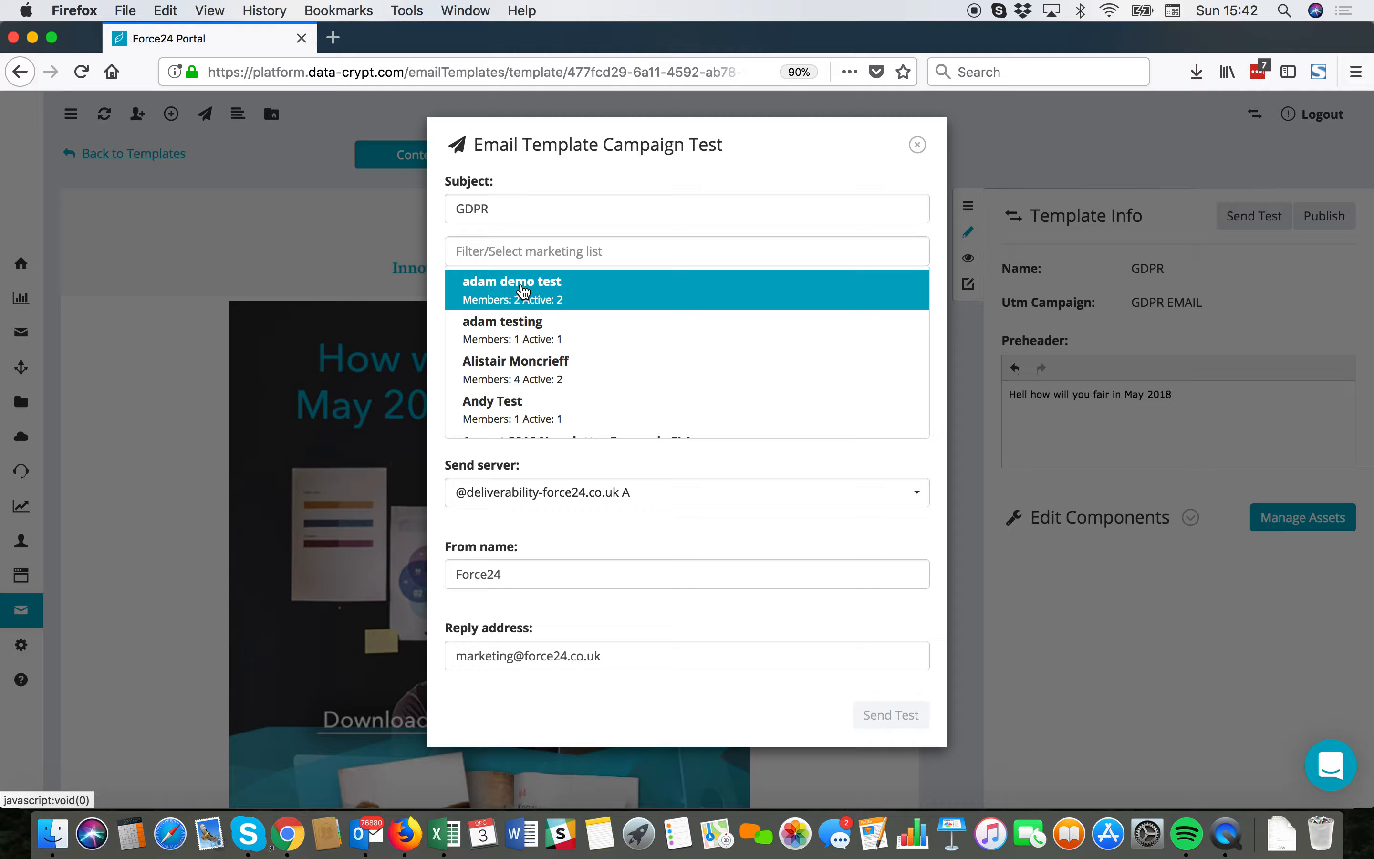
click(523, 291)
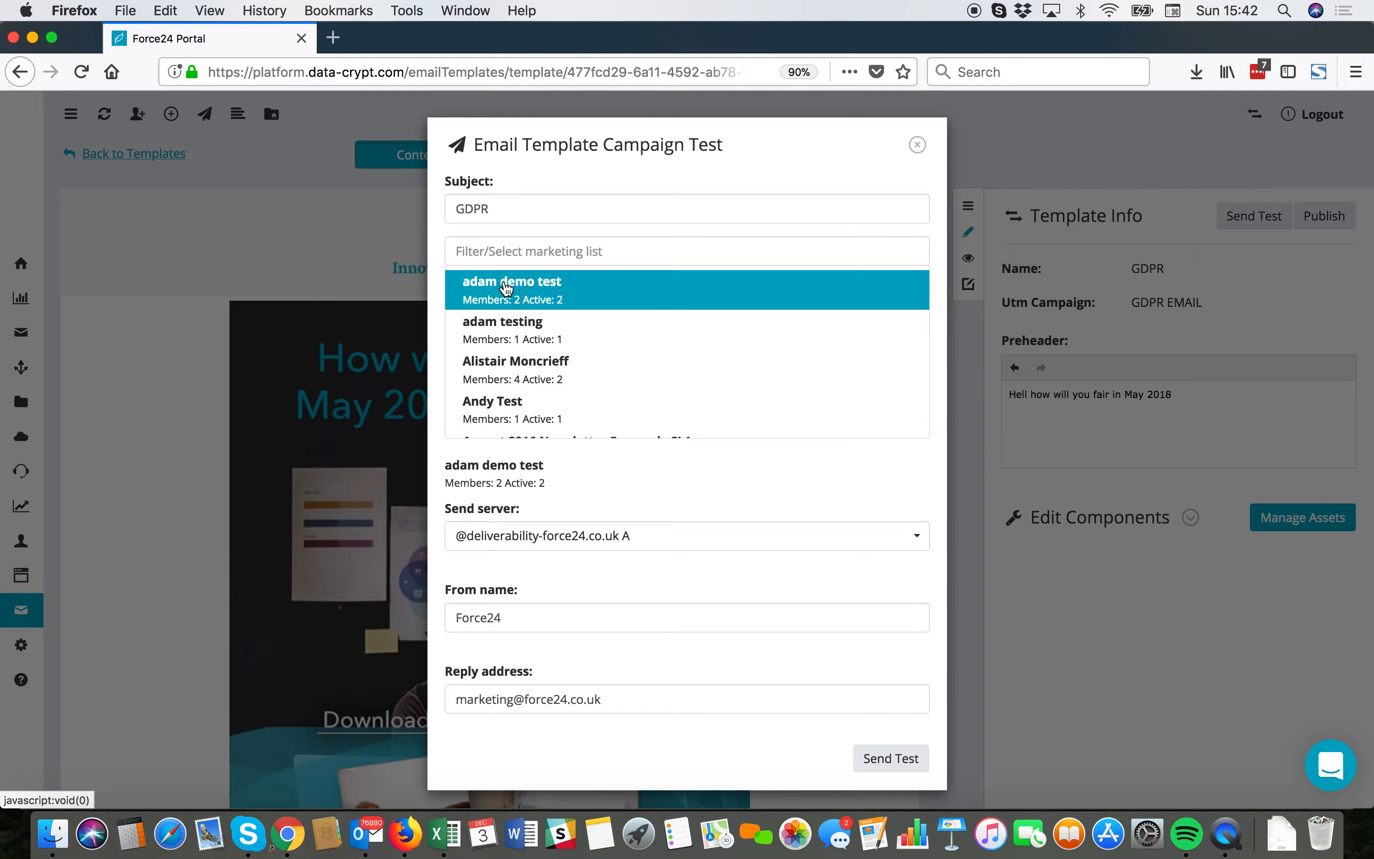
click(478, 244)
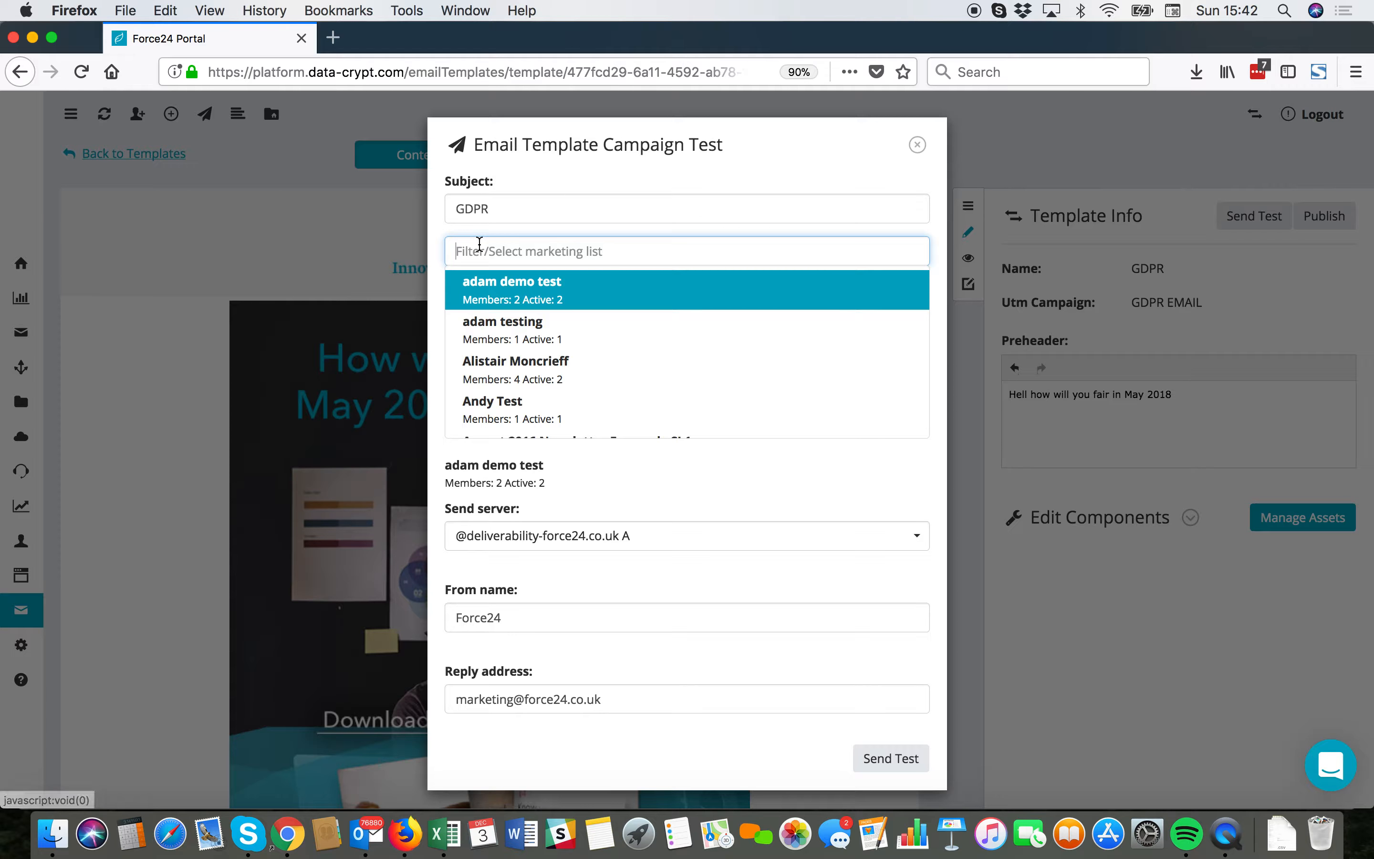
click(515, 208)
text(ASaas)
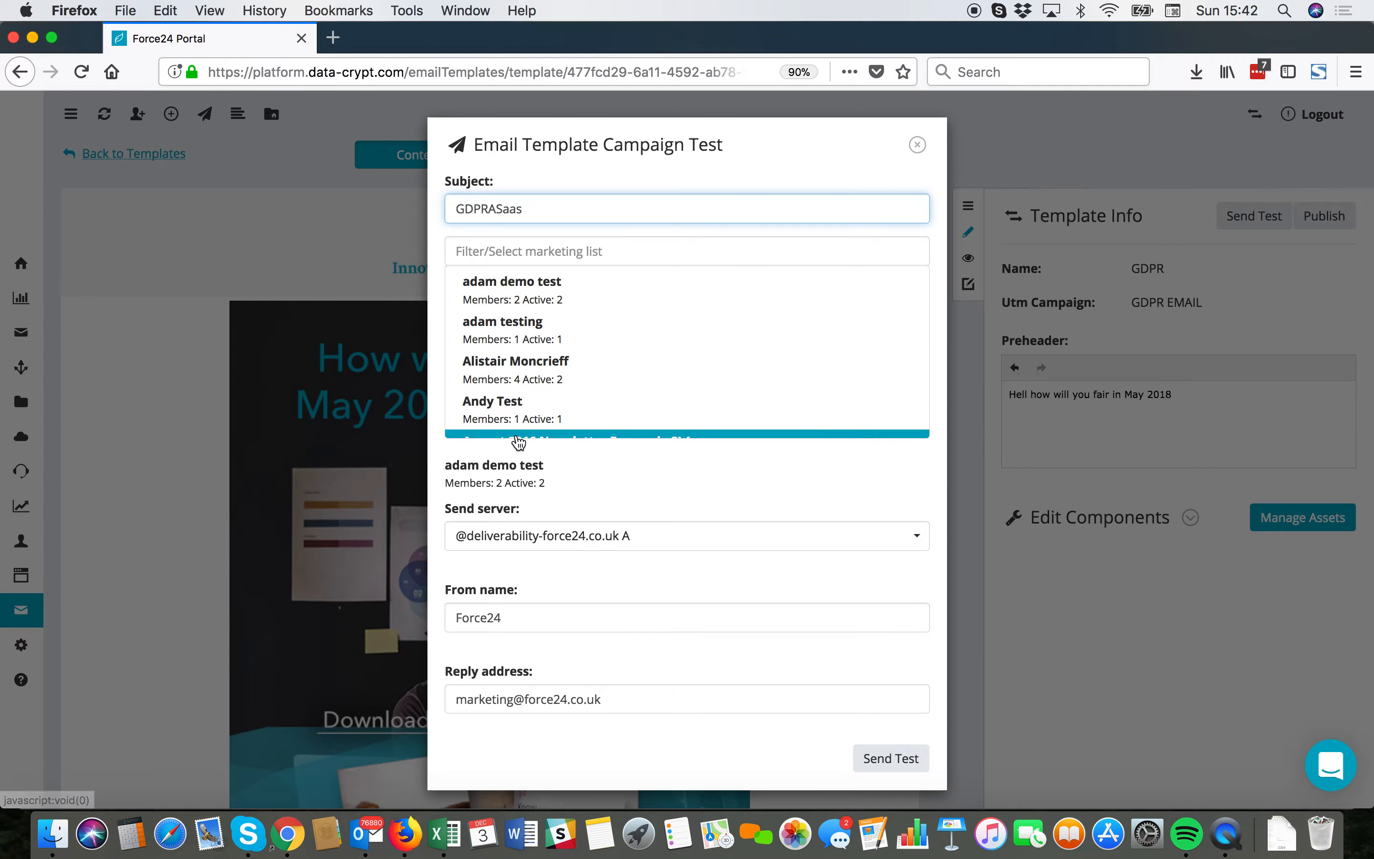
scroll(598, 435, down, 2)
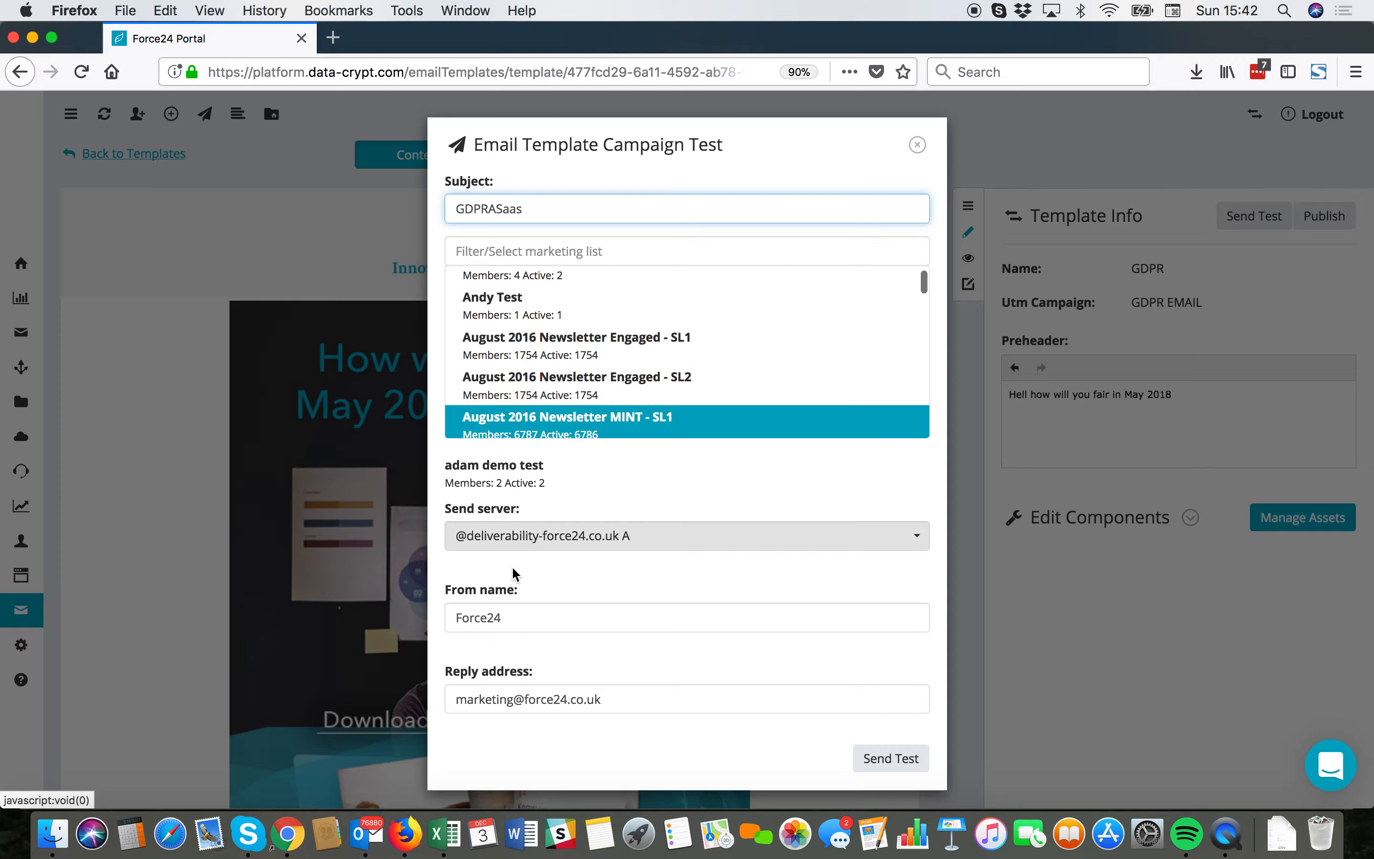
click(520, 534)
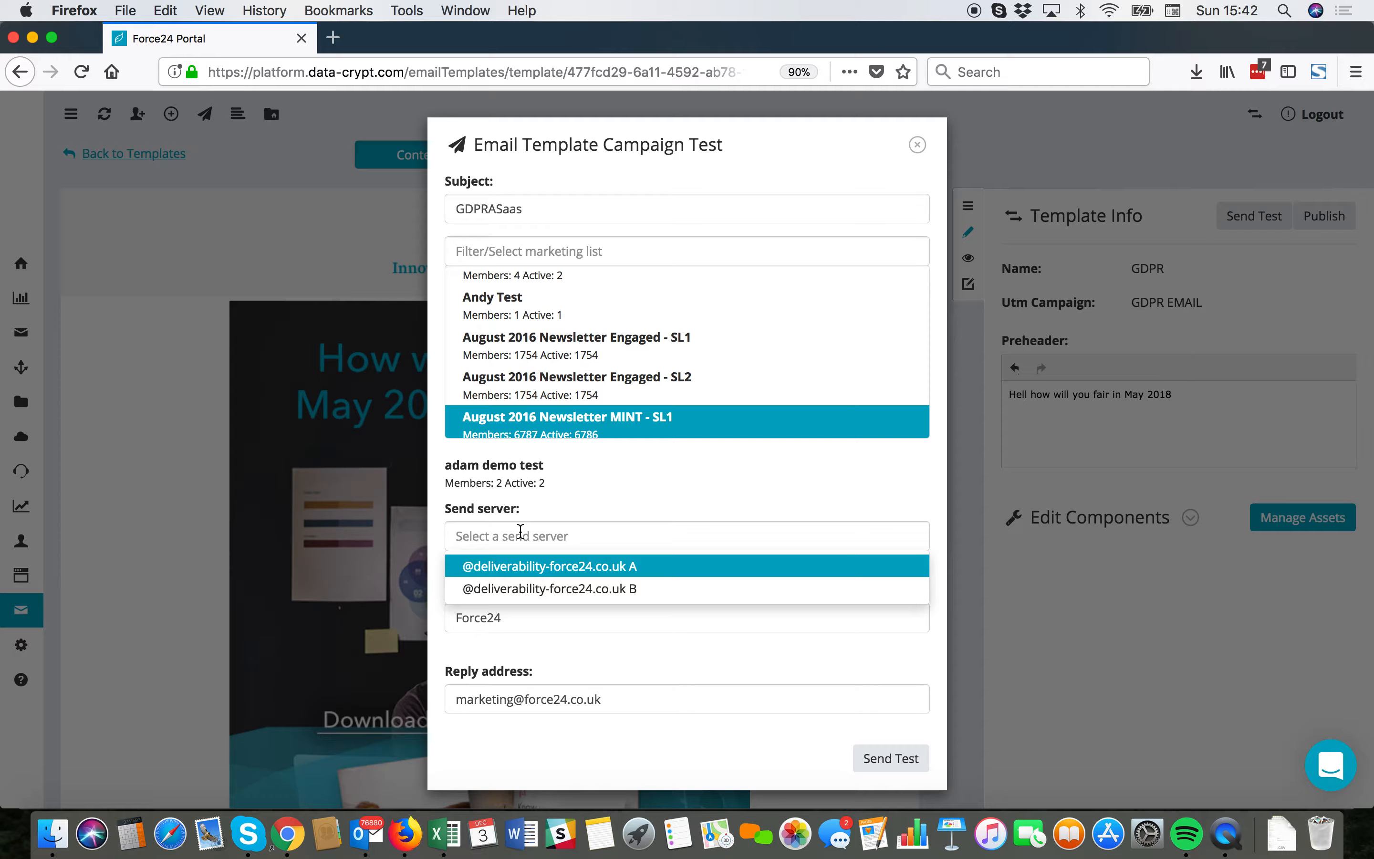
click(523, 567)
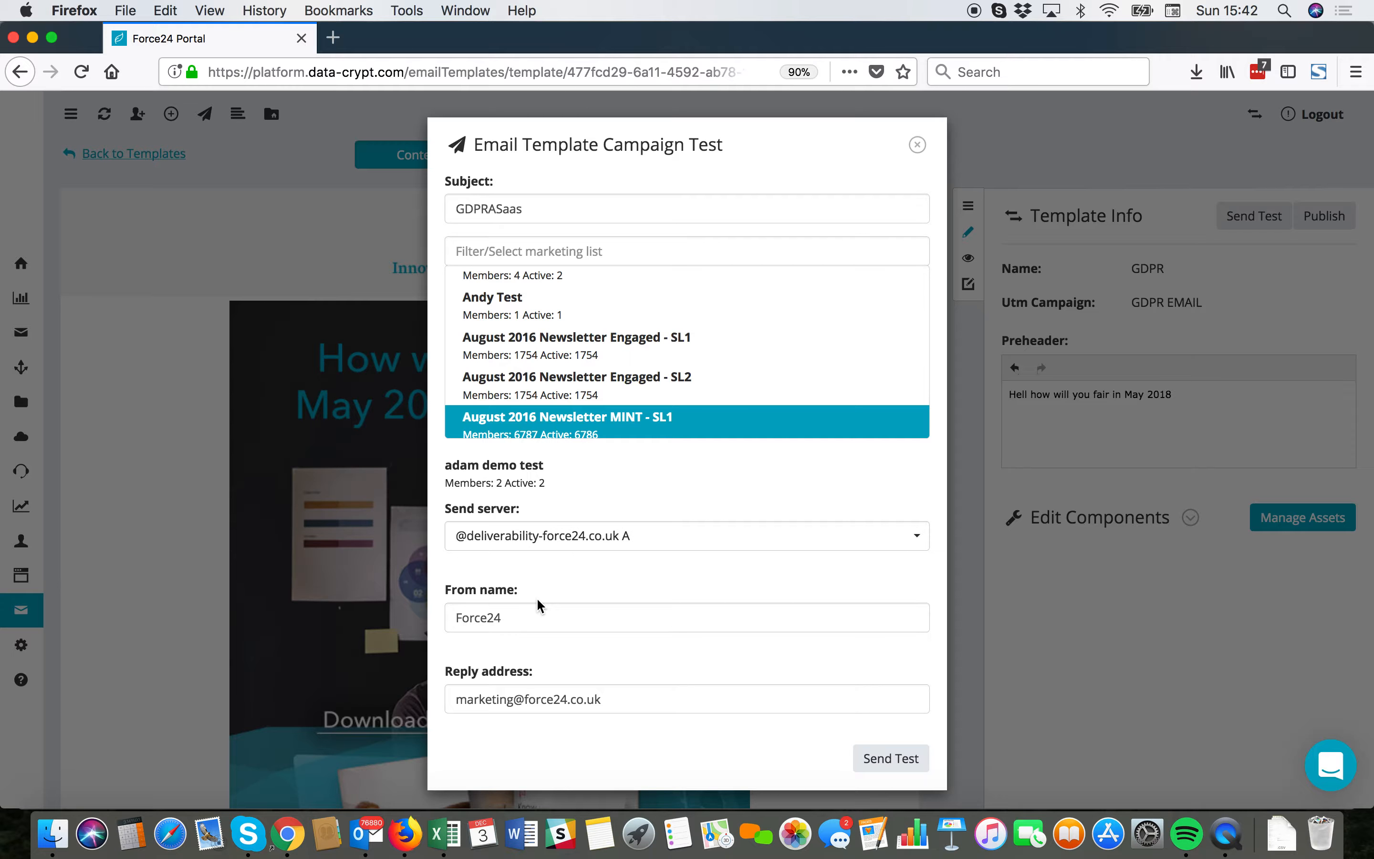
scroll(538, 602, down, 1)
click(511, 693)
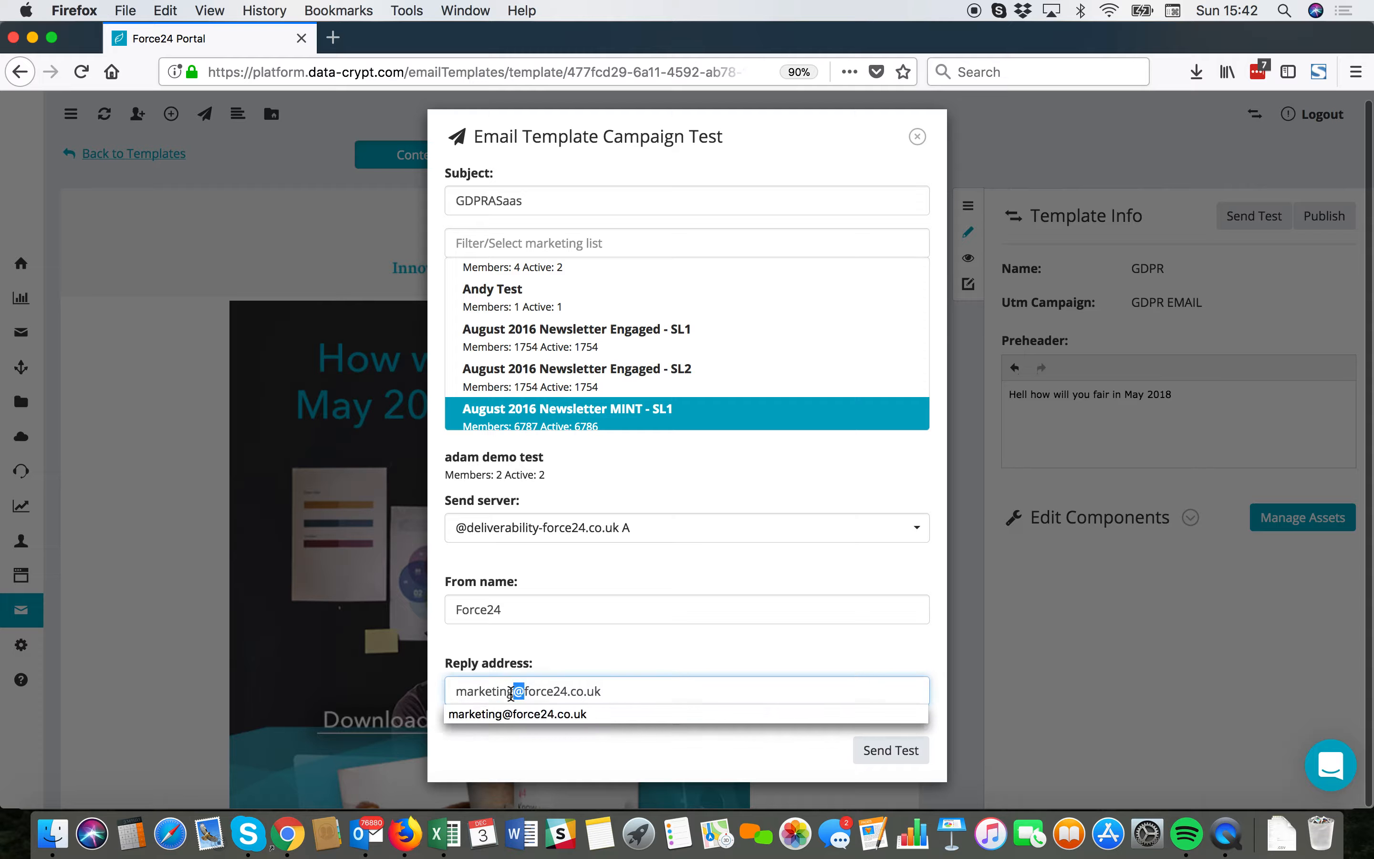
click(615, 740)
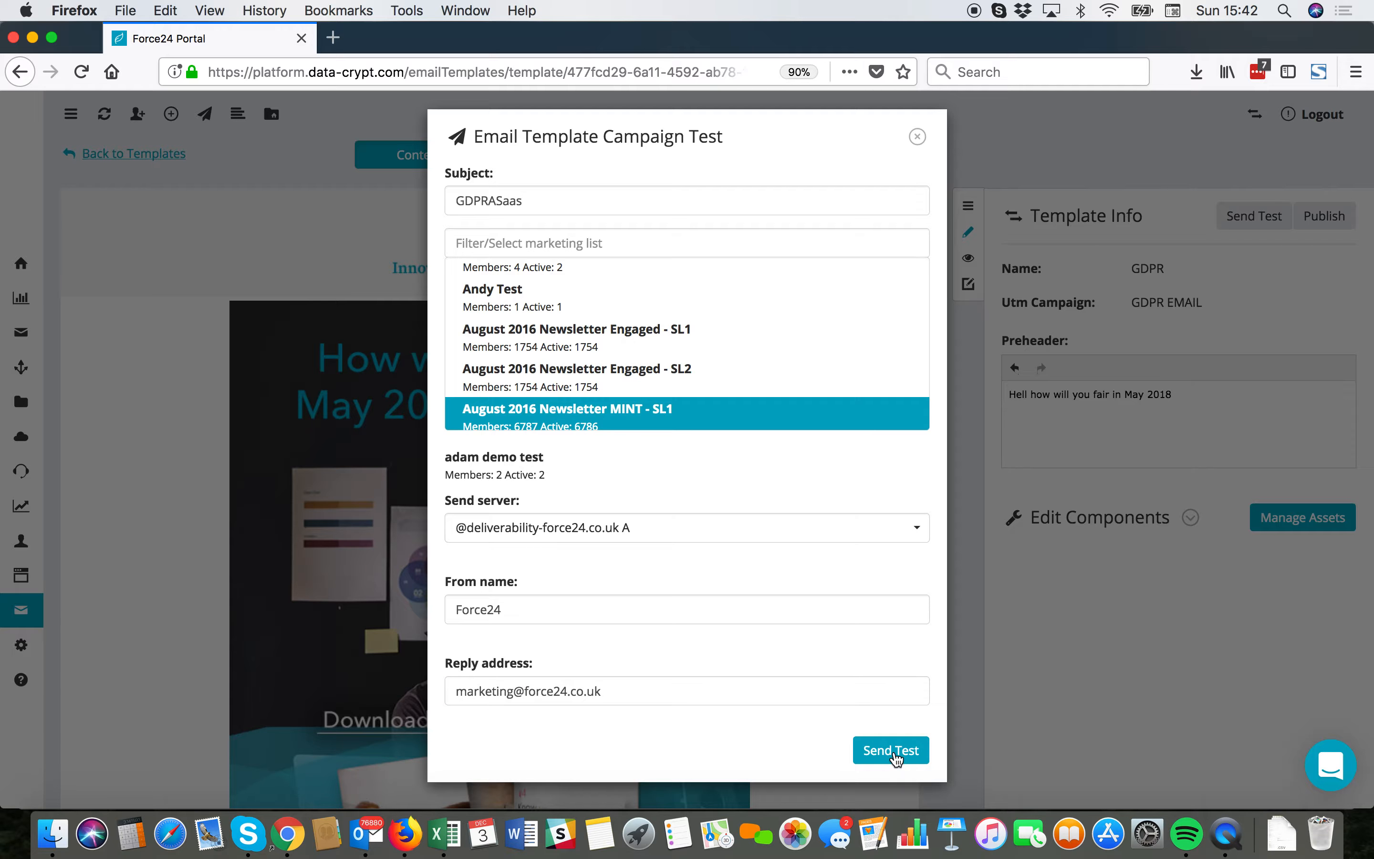
click(891, 751)
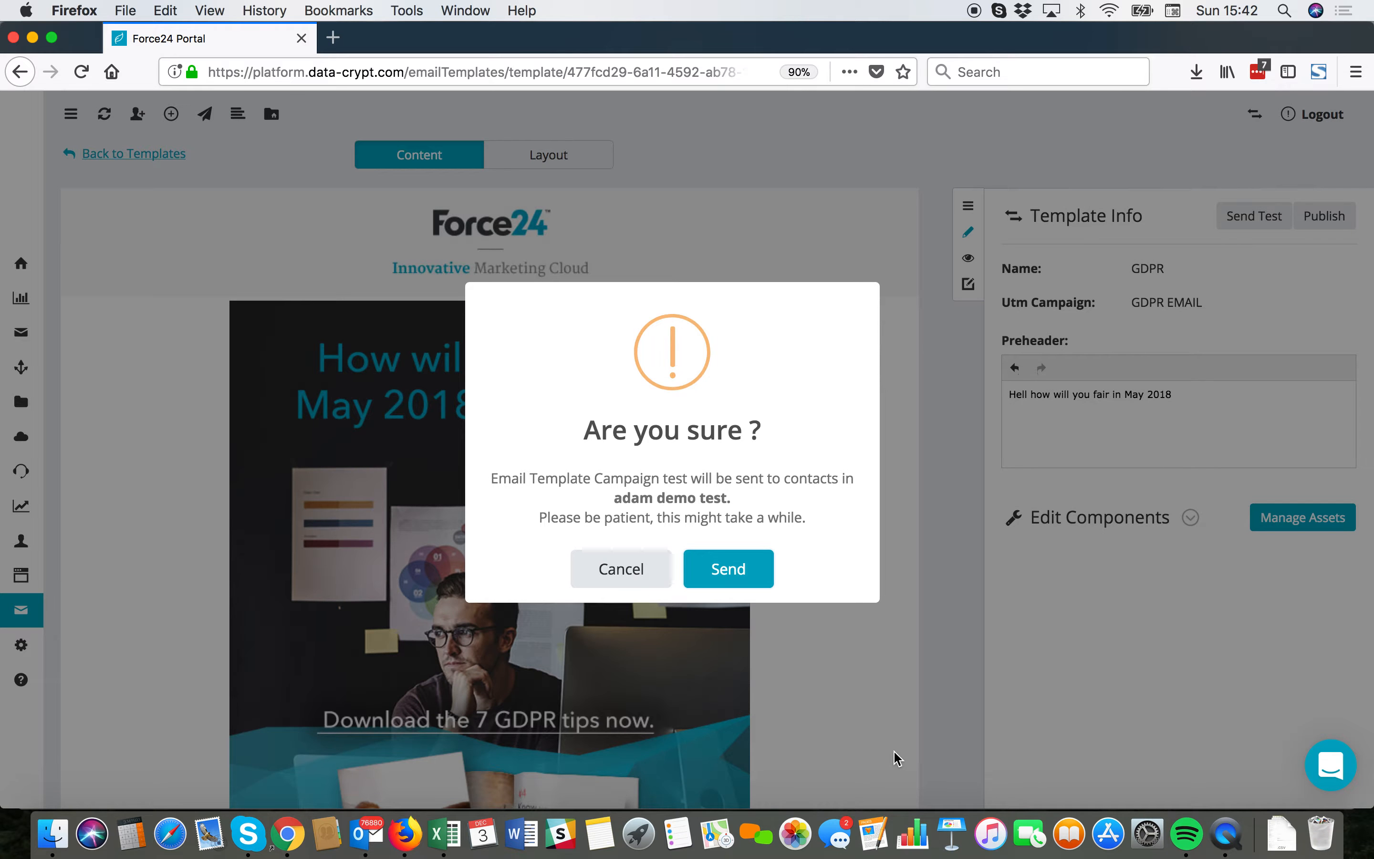
click(732, 564)
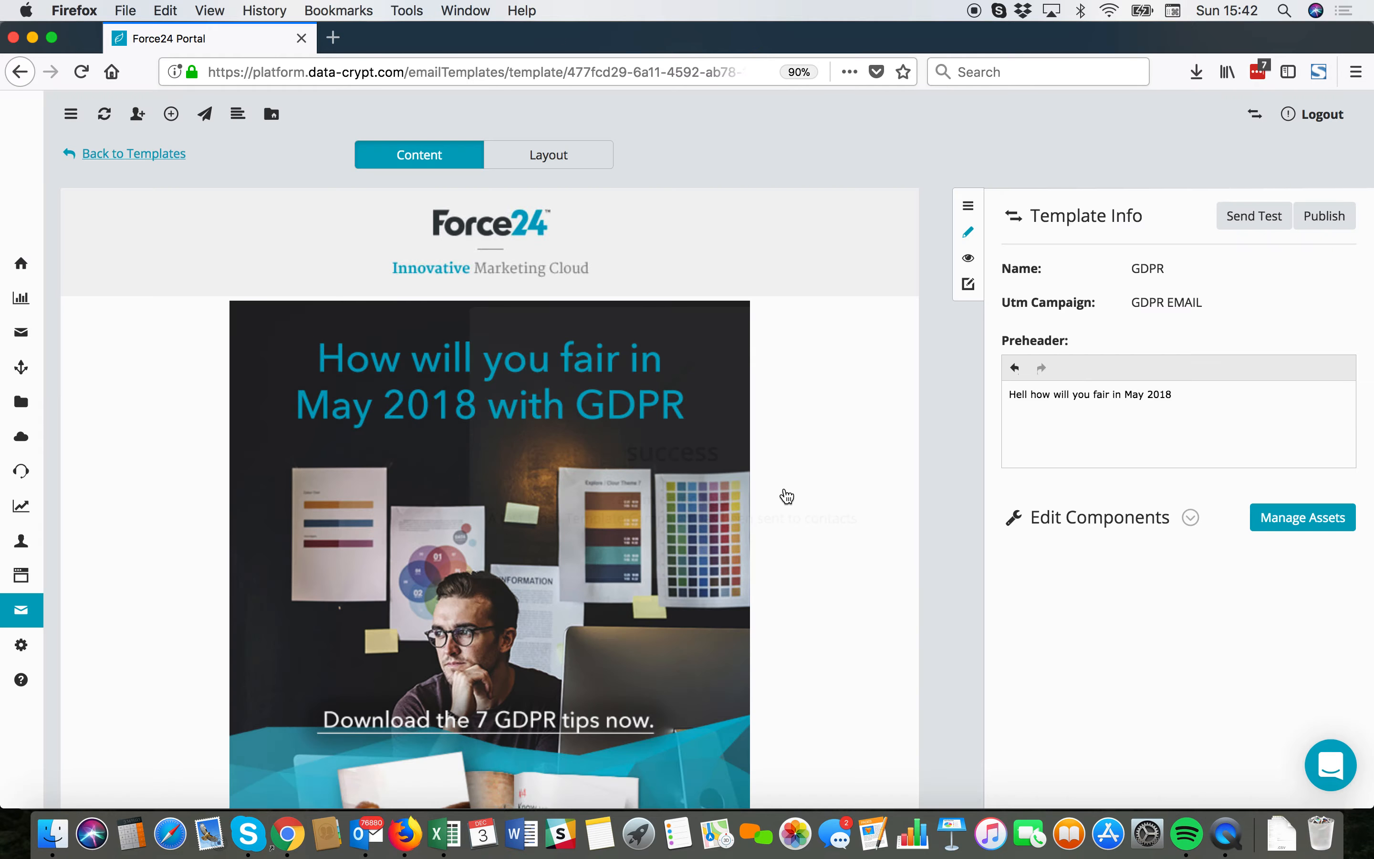
- Look over the email content once more and publish the GDPR template
scroll(881, 508, down, 1)
scroll(881, 508, down, 10)
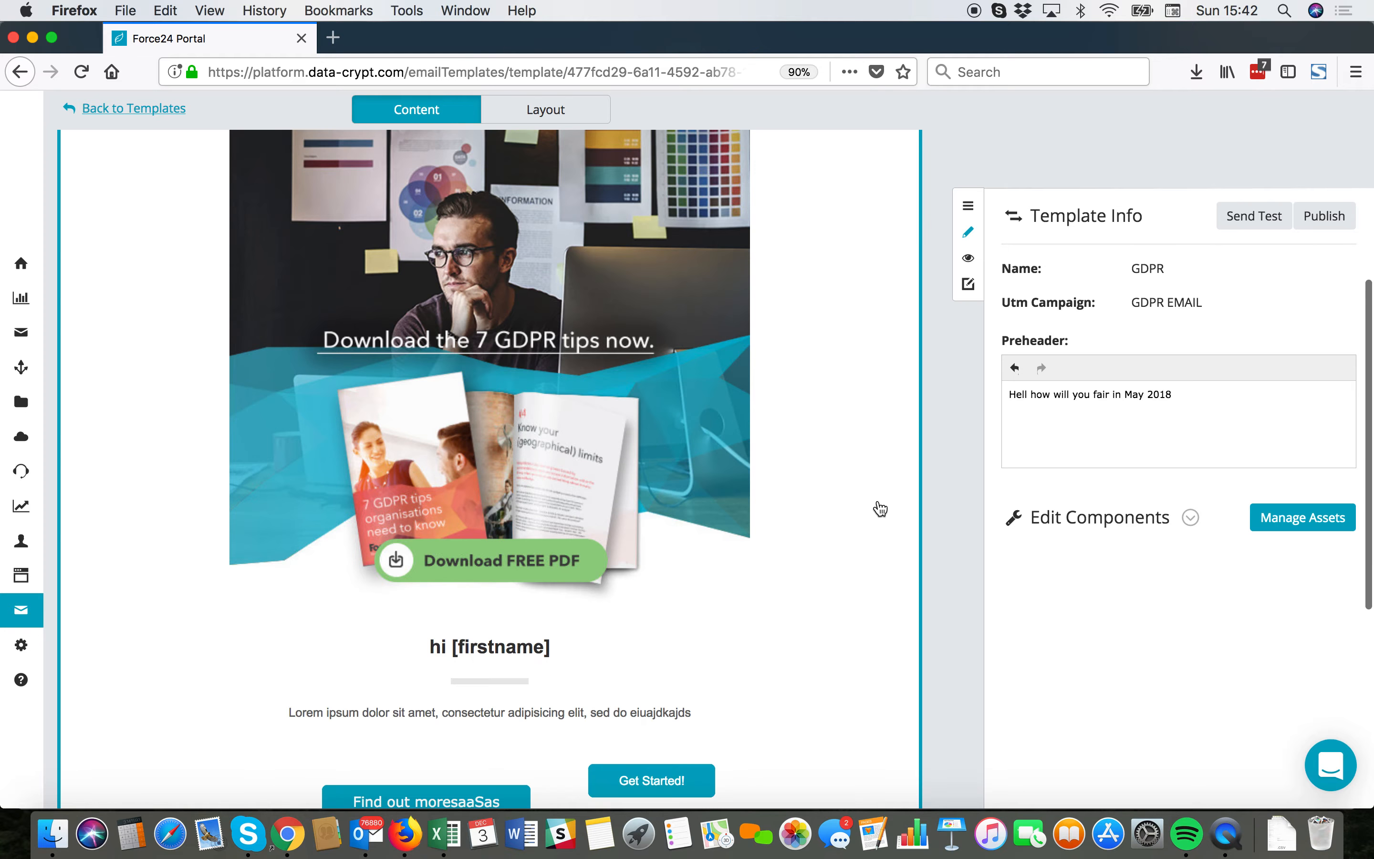
scroll(881, 507, up, 10)
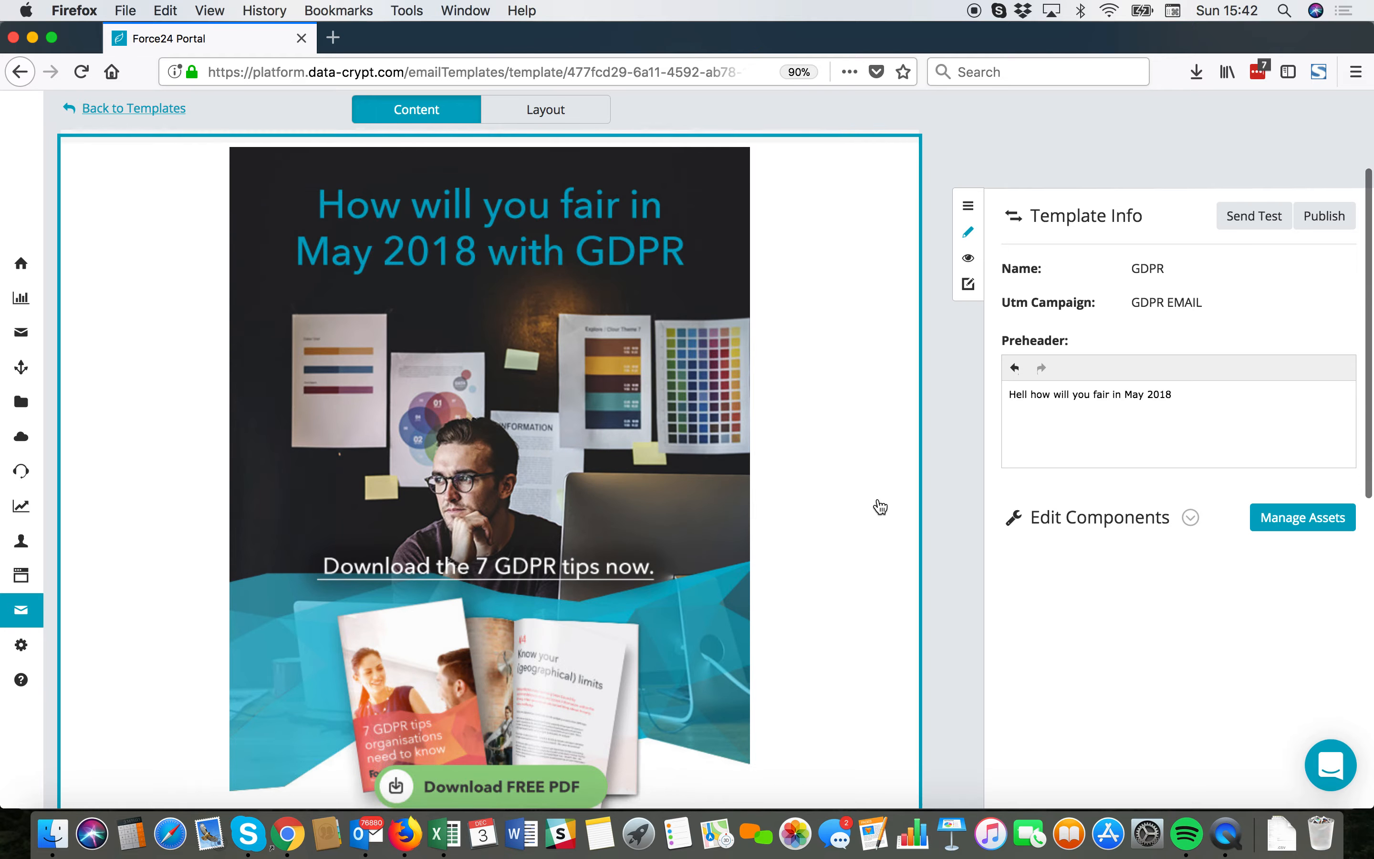
click(1332, 220)
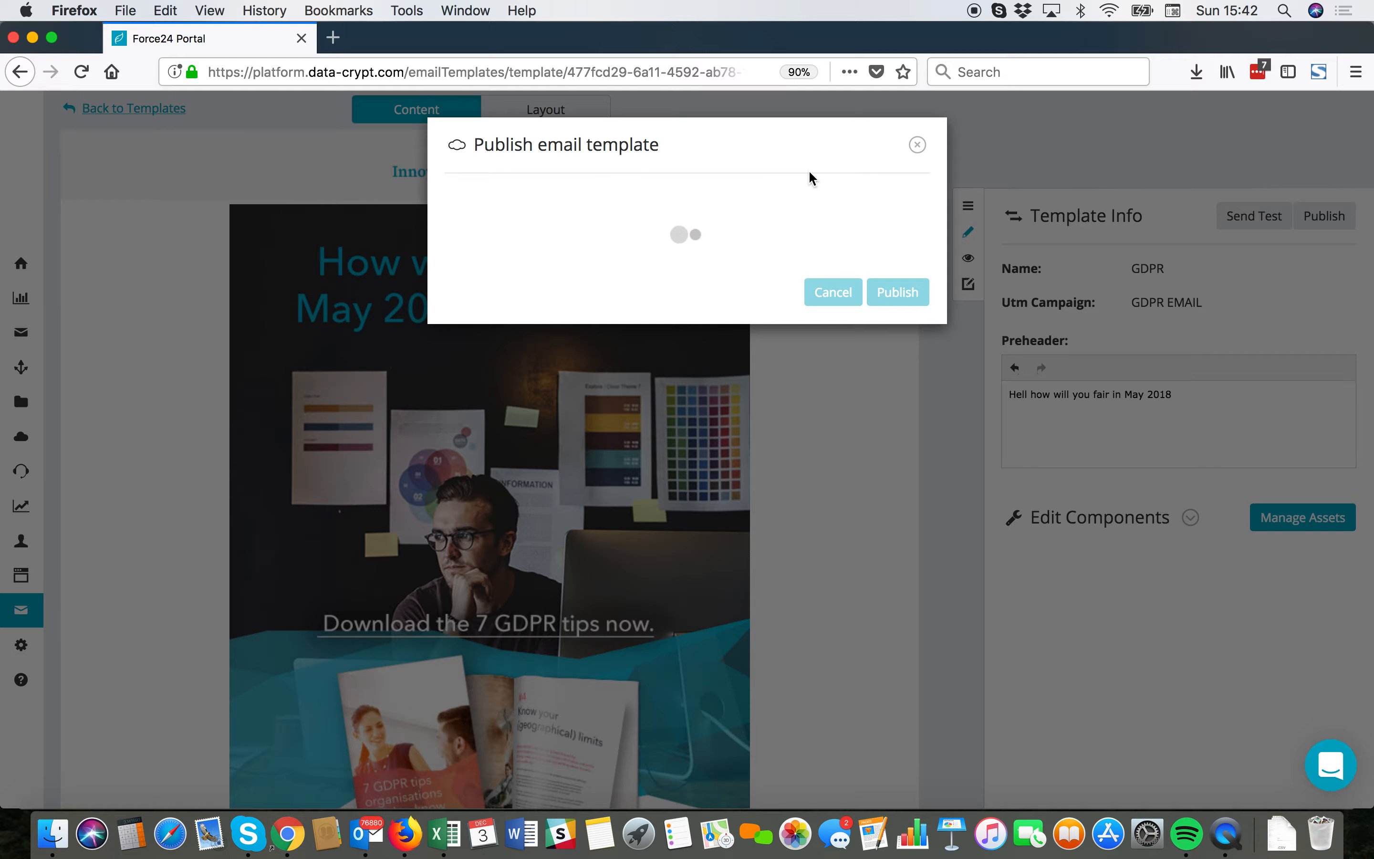
click(765, 227)
click(886, 273)
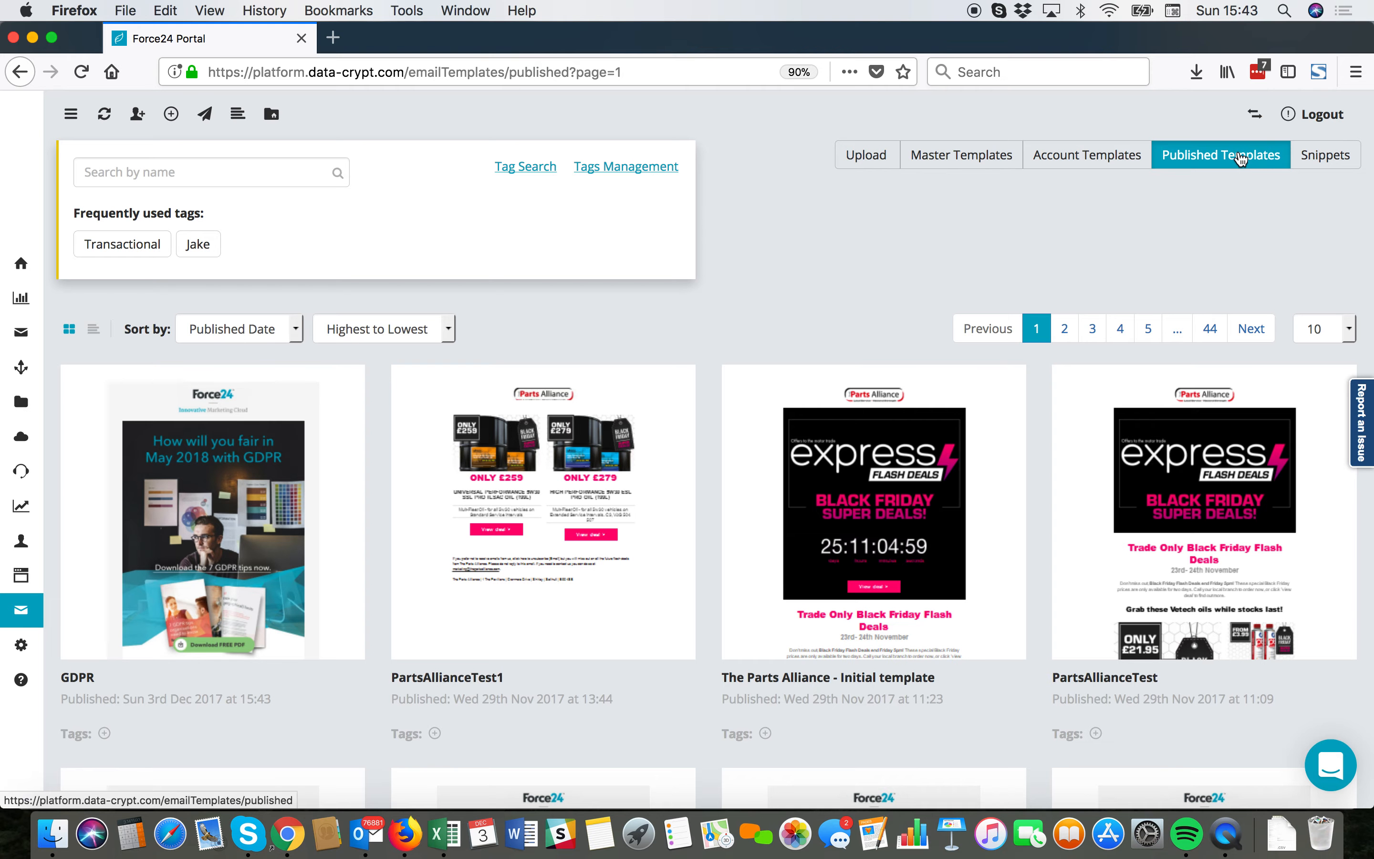
- View the campaign setup for the published GDPR template without adding campaign tags and return to the published templates
mouse_move(218, 516)
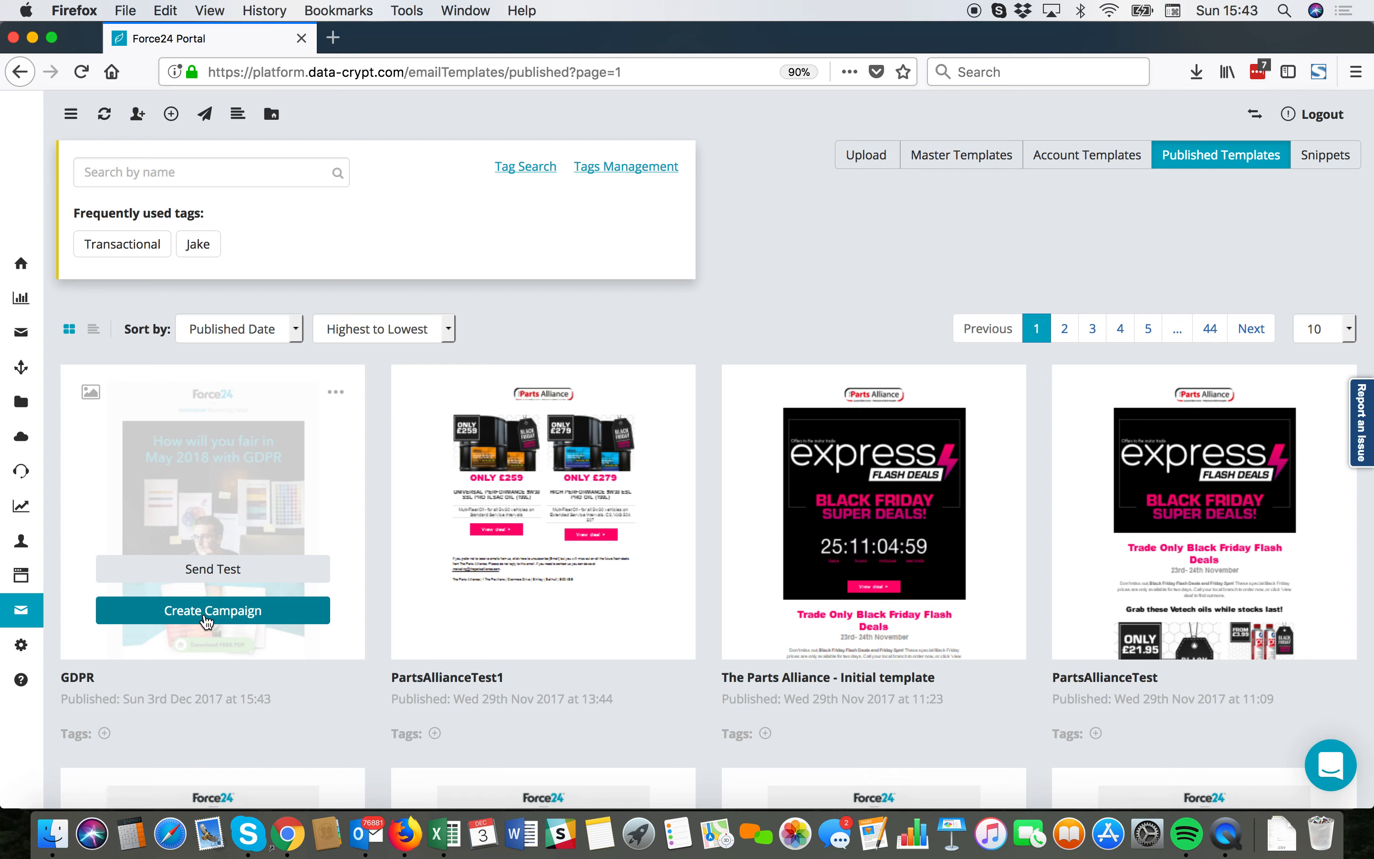
click(207, 612)
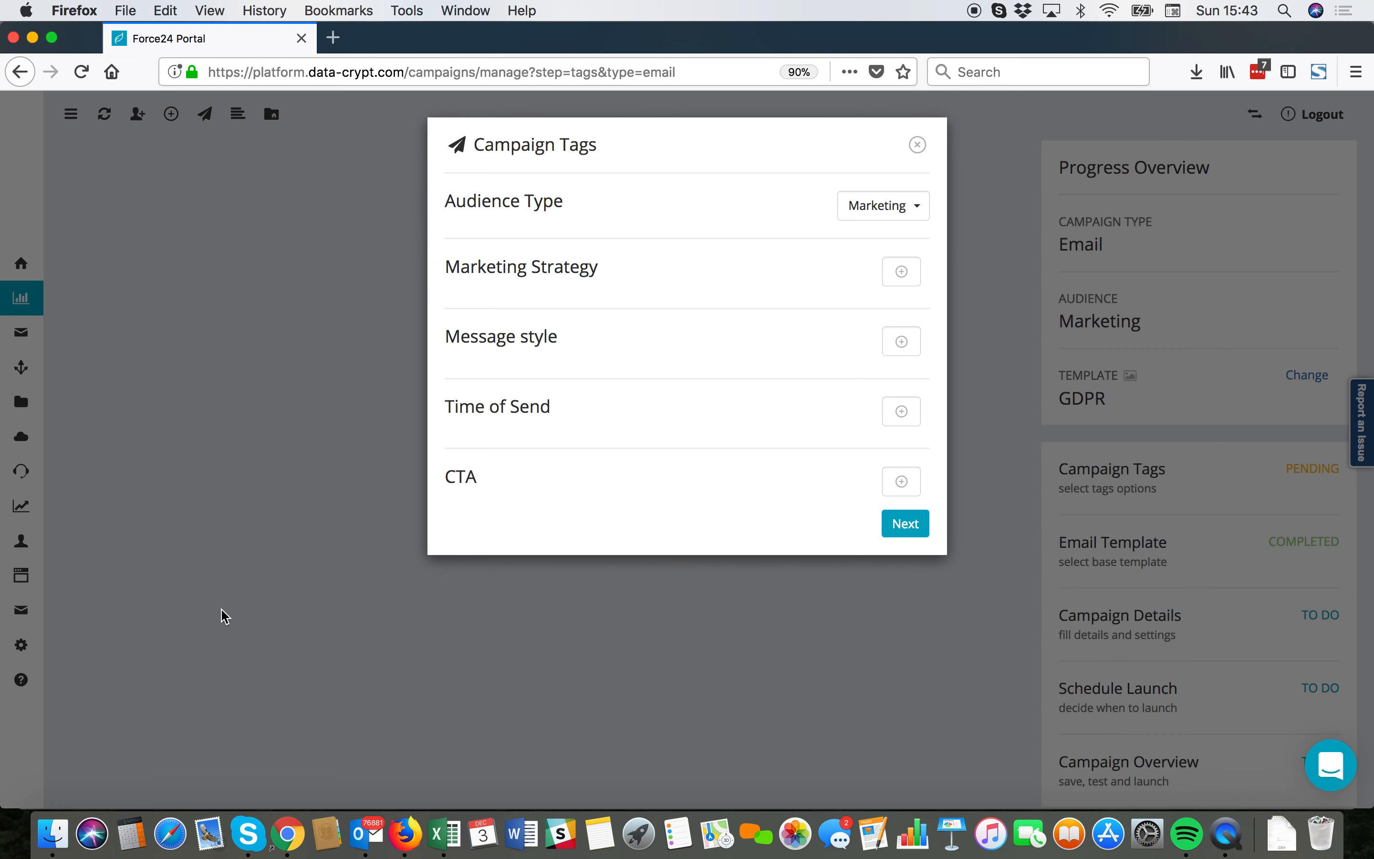
click(918, 146)
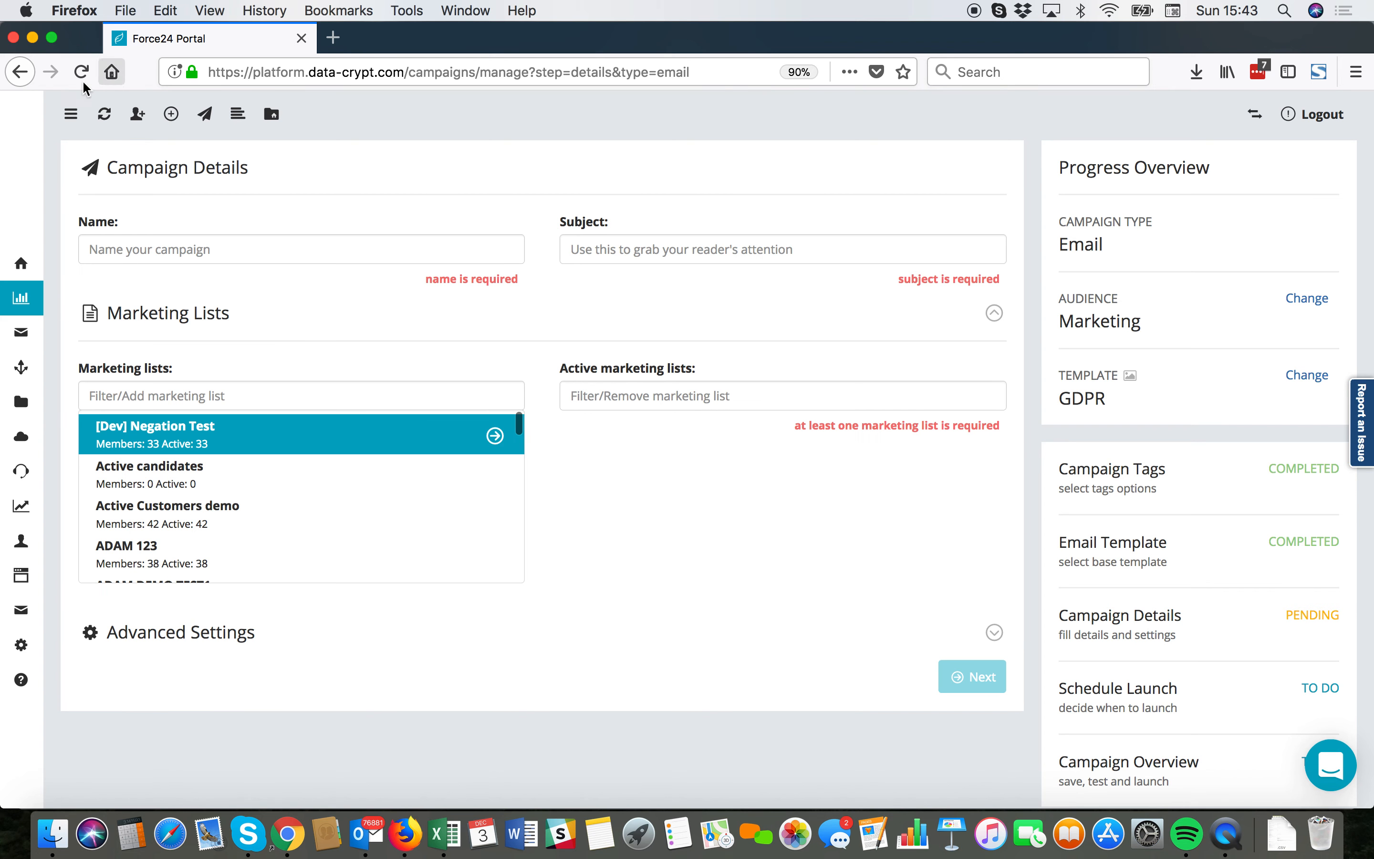
click(21, 76)
click(22, 72)
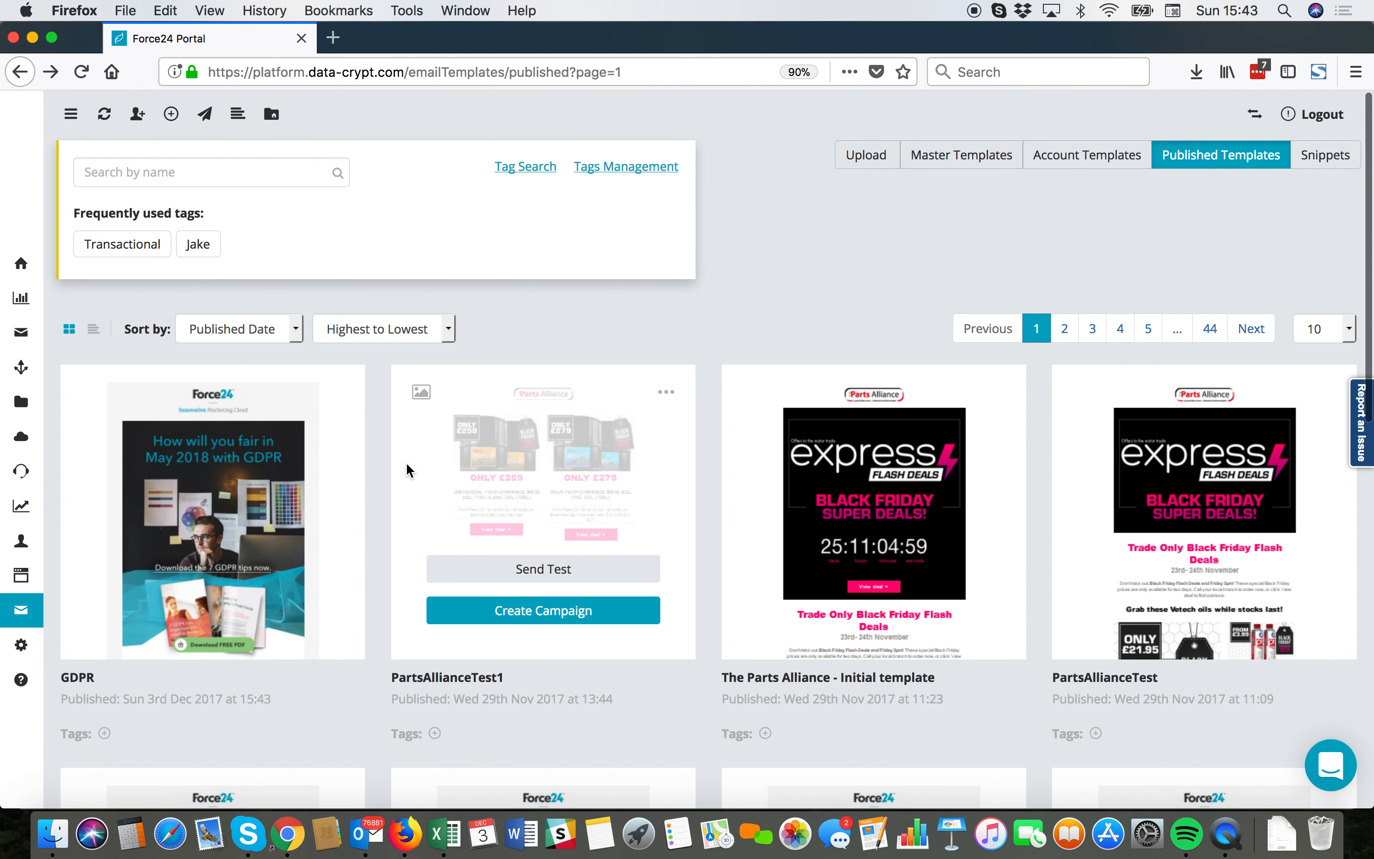
scroll(407, 470, down, 3)
scroll(407, 471, up, 3)
mouse_move(263, 503)
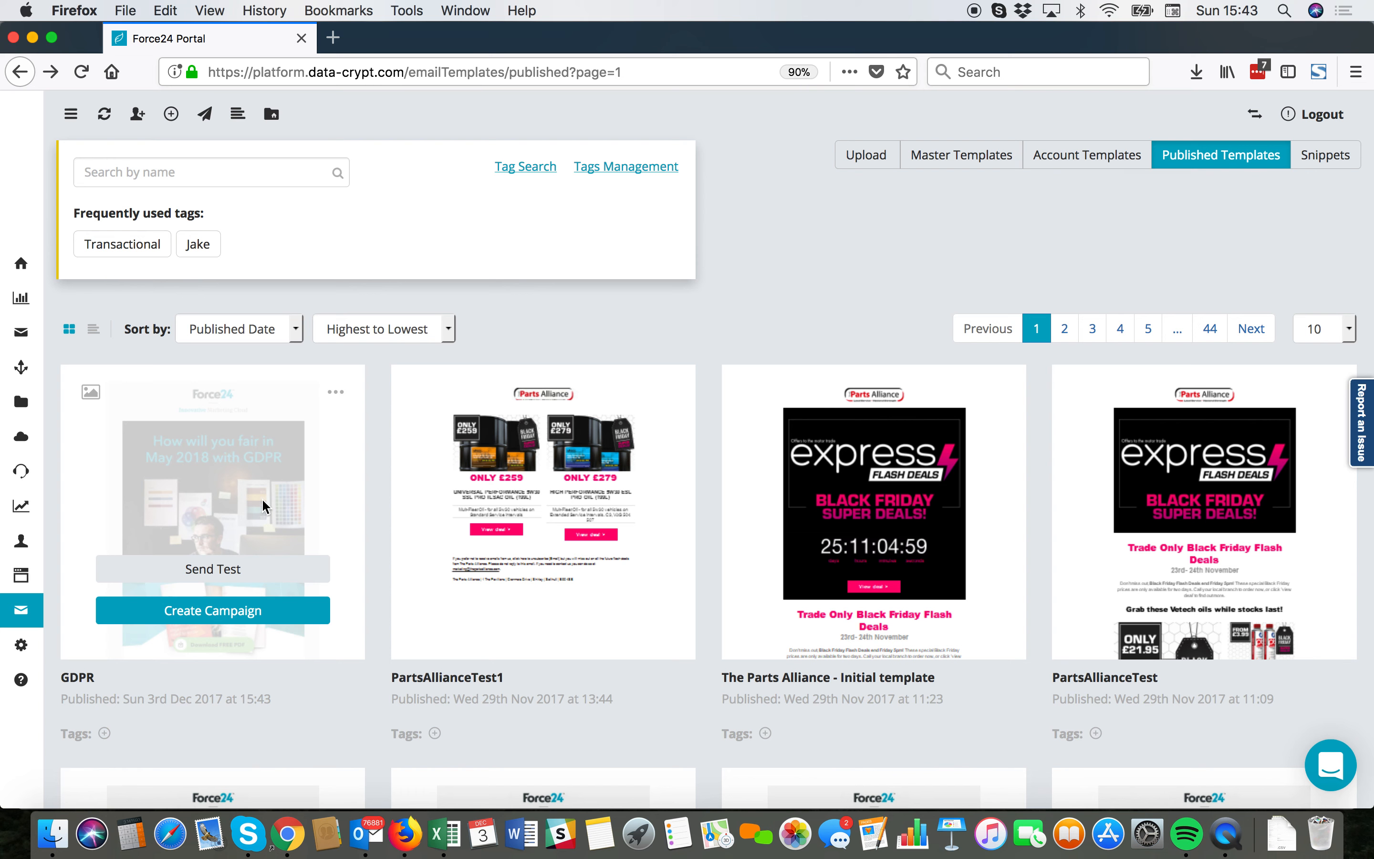